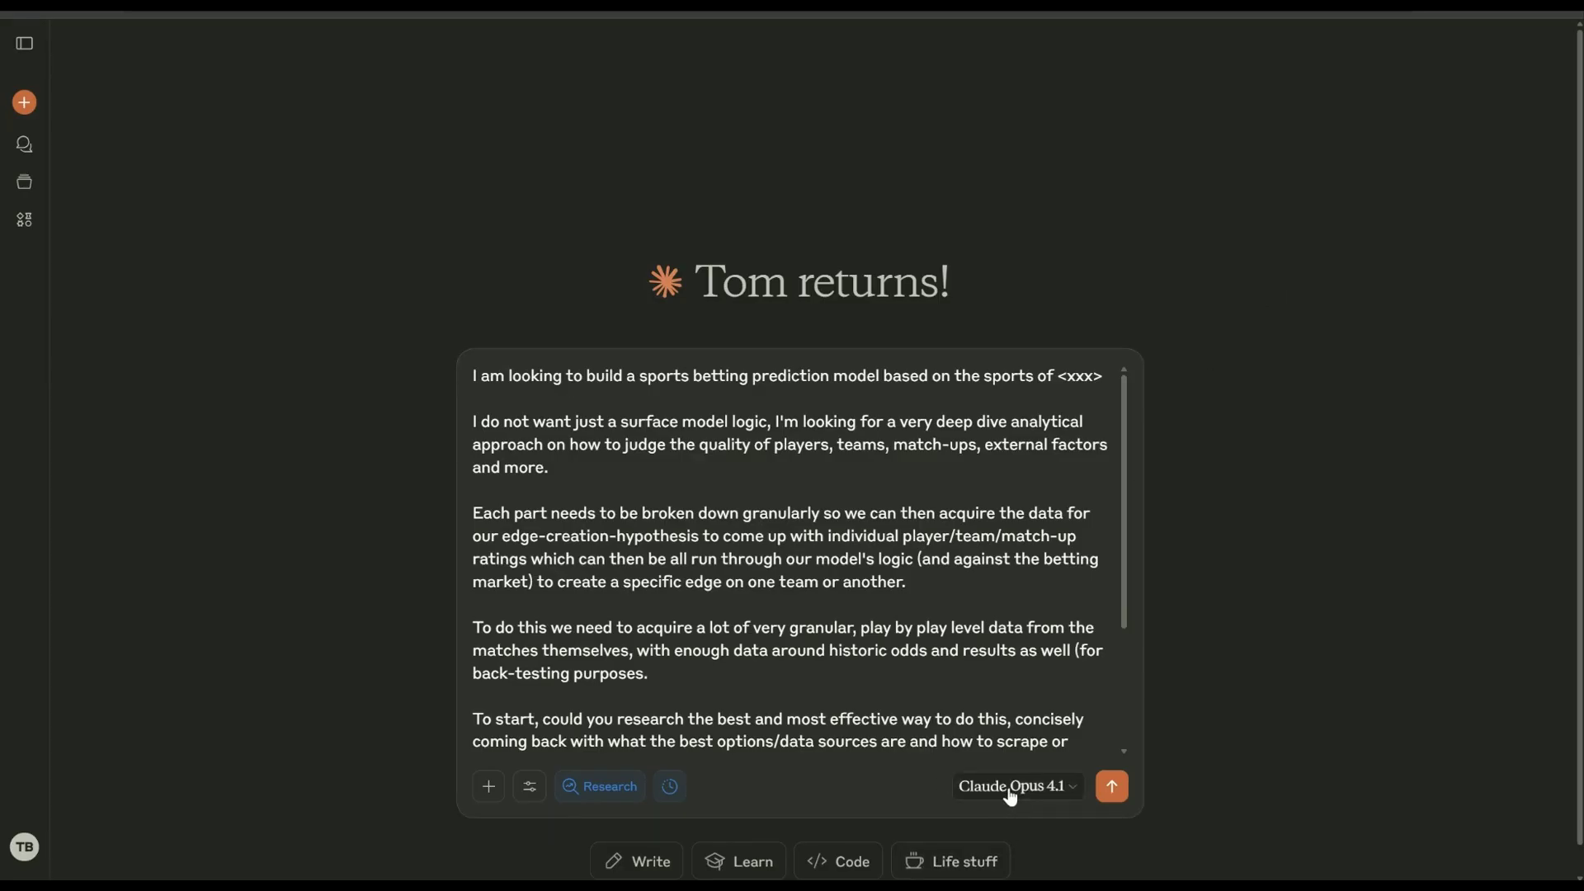
# Step: Check the model list and keep Claude Opus 4.1 as the model
pyautogui.click(1007, 792)
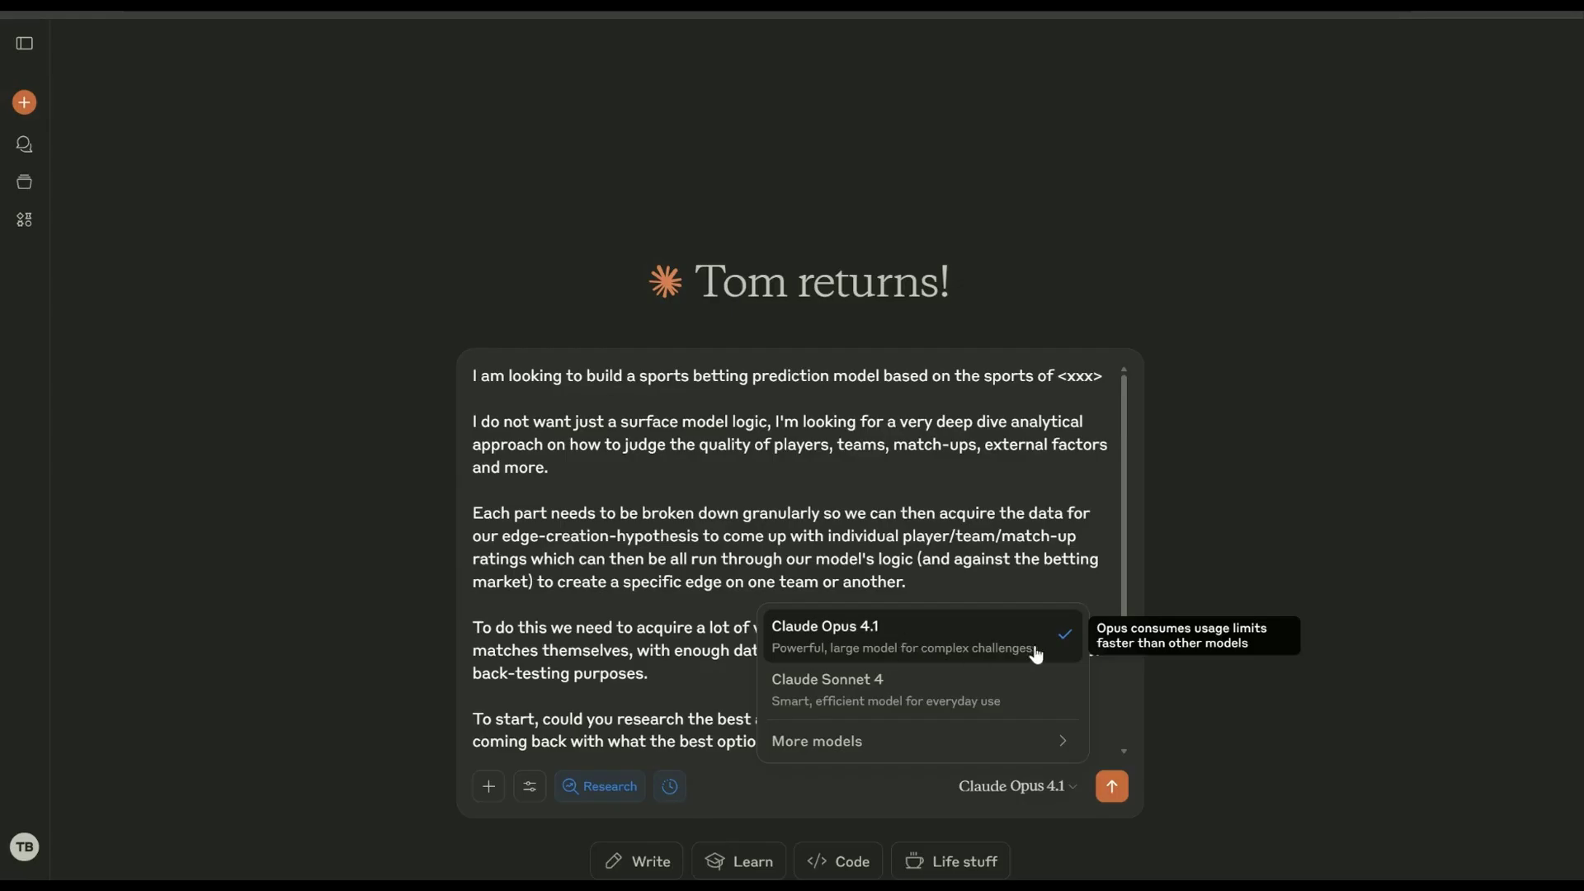
pyautogui.click(937, 502)
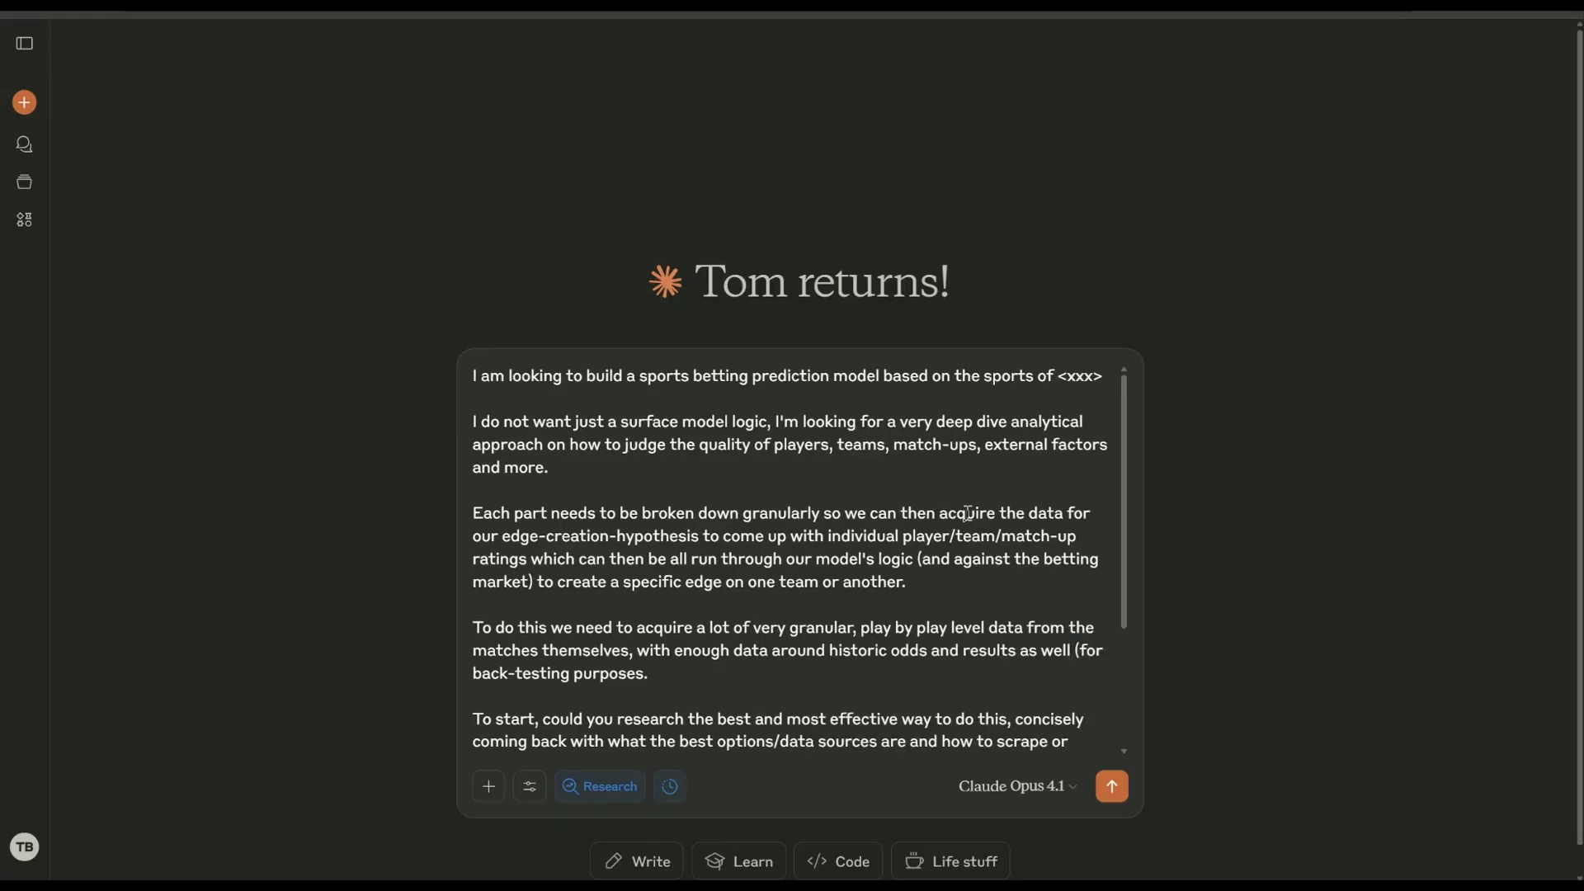
pyautogui.click(967, 513)
pyautogui.click(1020, 794)
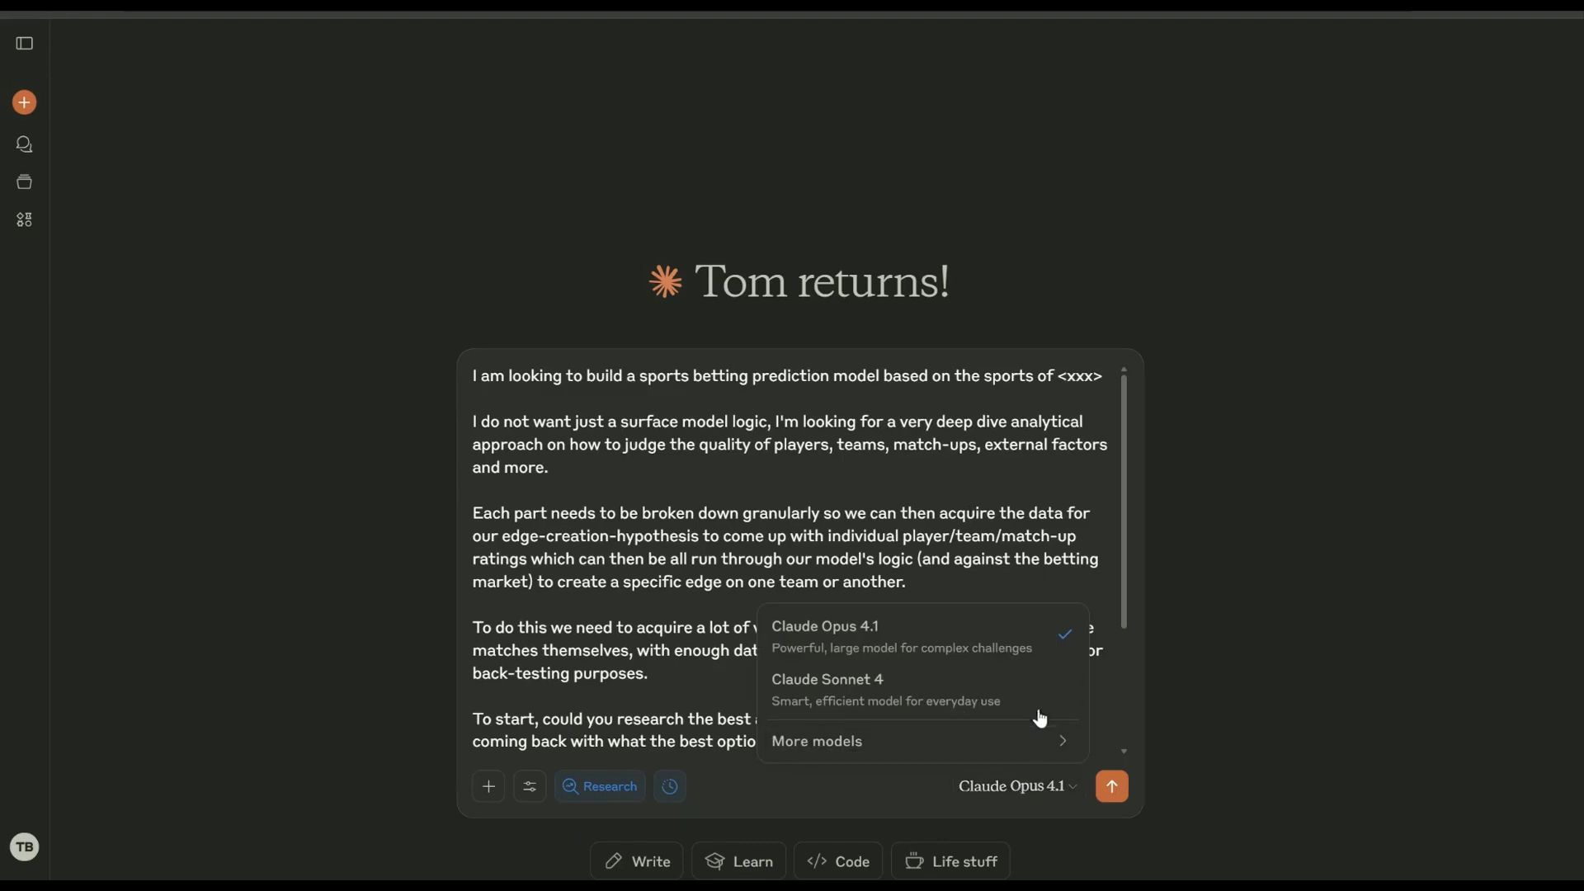
pyautogui.click(1027, 643)
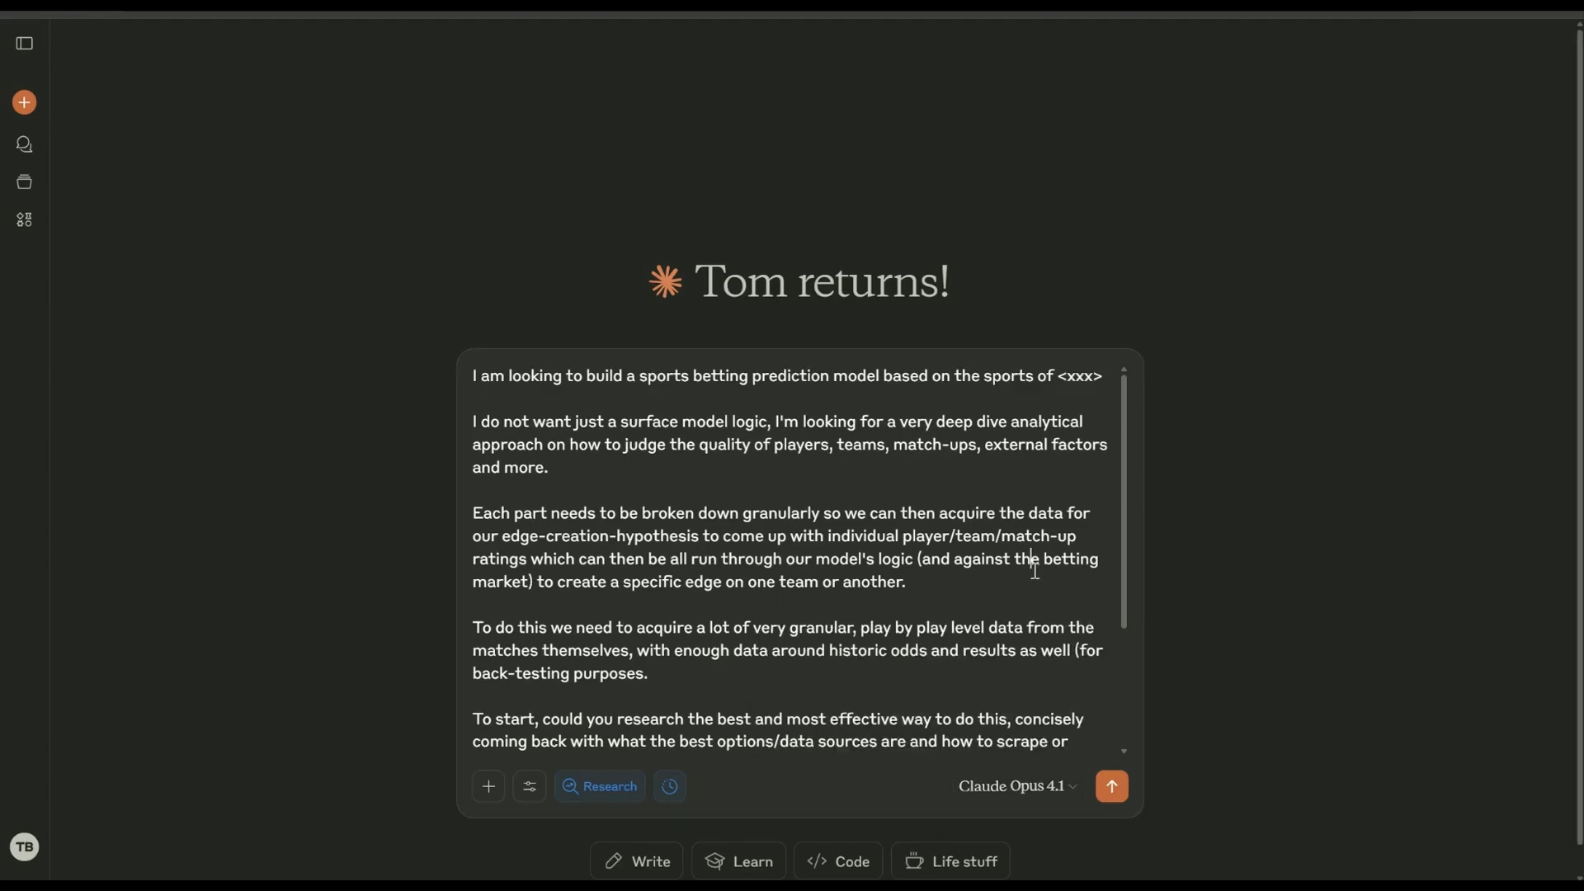
pyautogui.click(1027, 786)
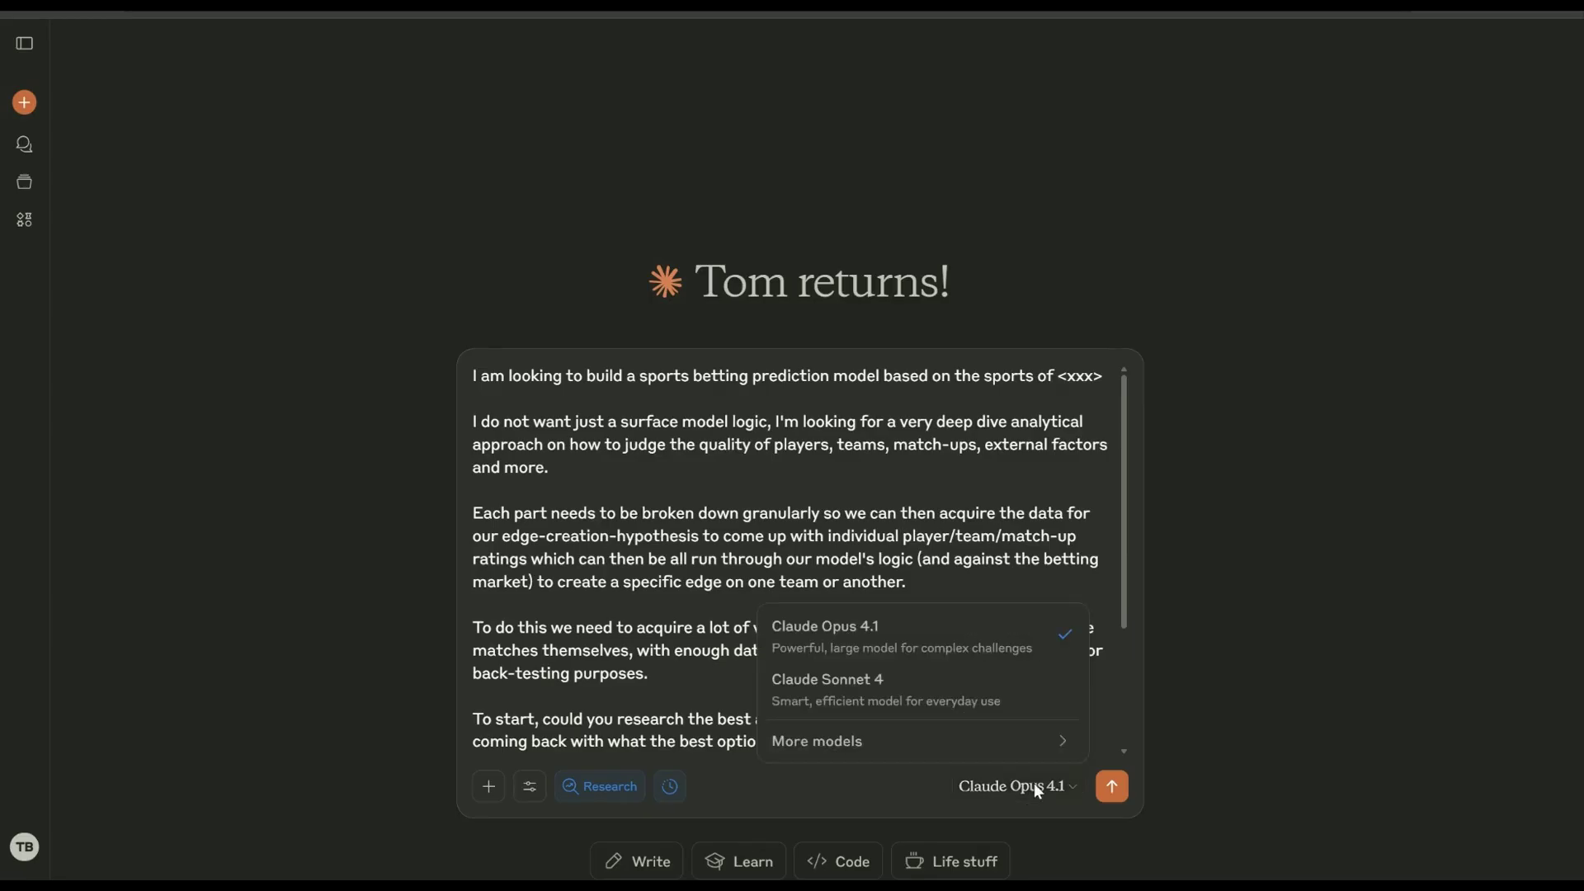
pyautogui.click(945, 637)
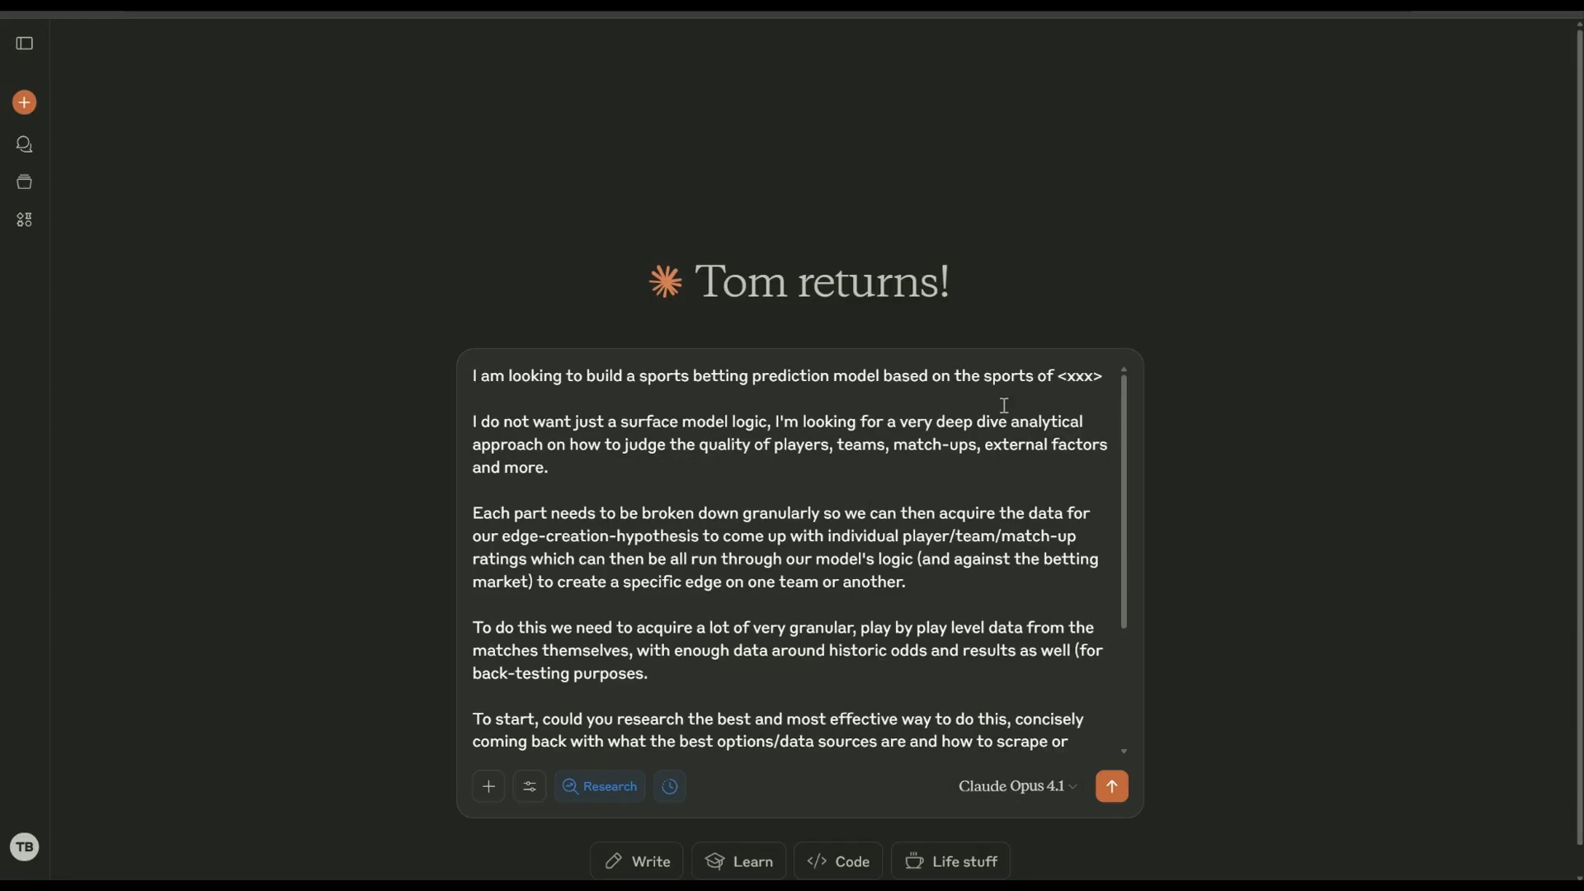
# Step: Replace the <xxx> placeholder with 'basketball, specifically the NCAAB.' in the opening sentence
pyautogui.moveTo(640, 376)
pyautogui.mouseDown()
pyautogui.moveTo(882, 377)
pyautogui.moveTo(640, 372)
pyautogui.mouseUp()
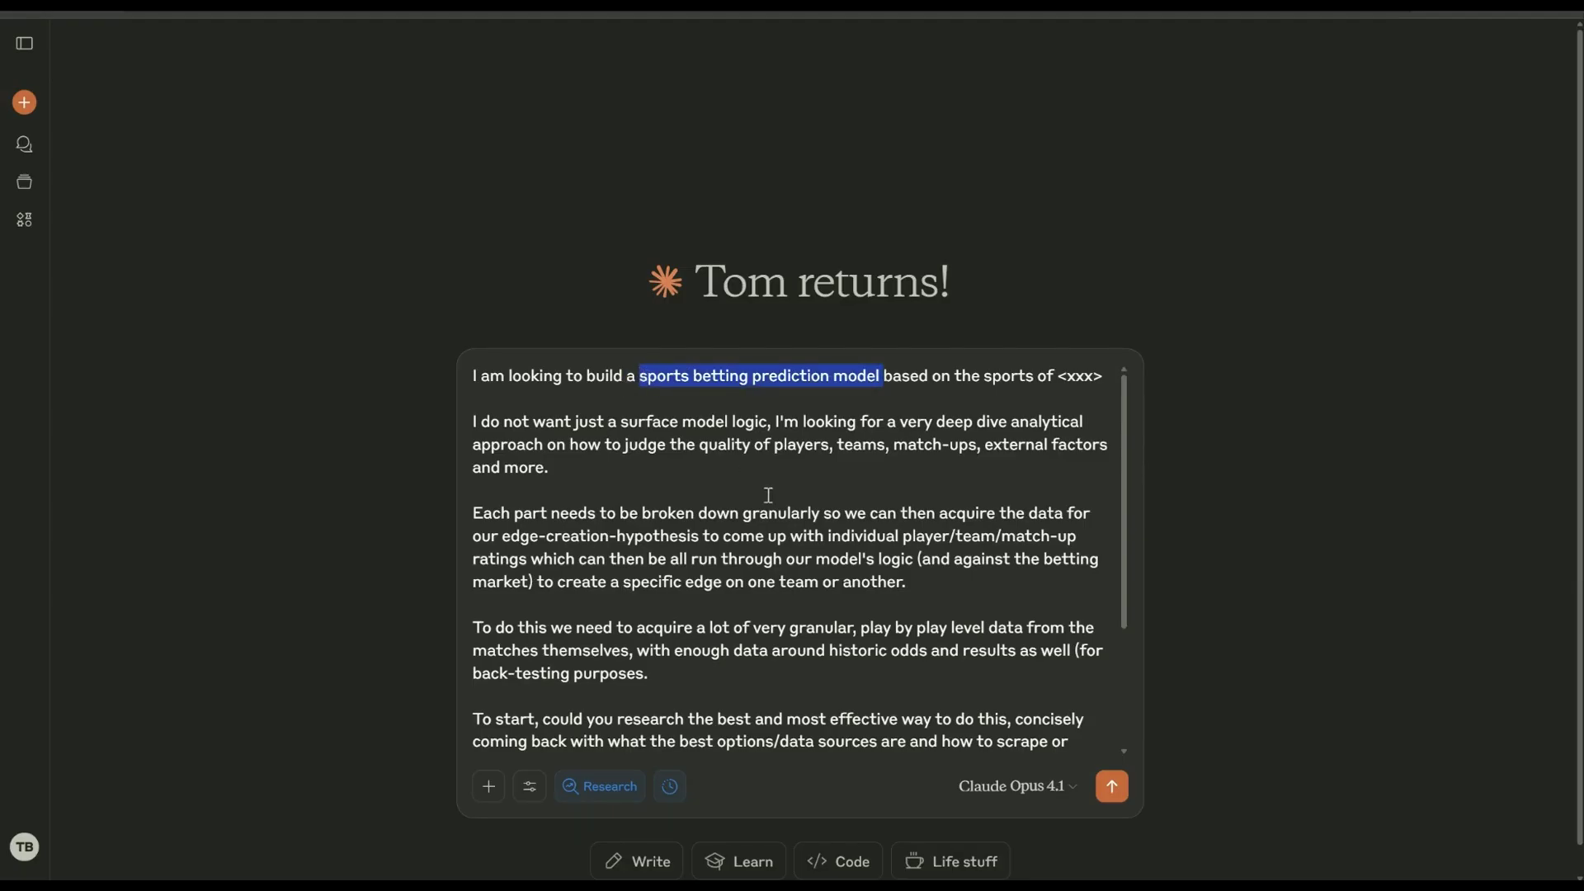
pyautogui.doubleClick(765, 375)
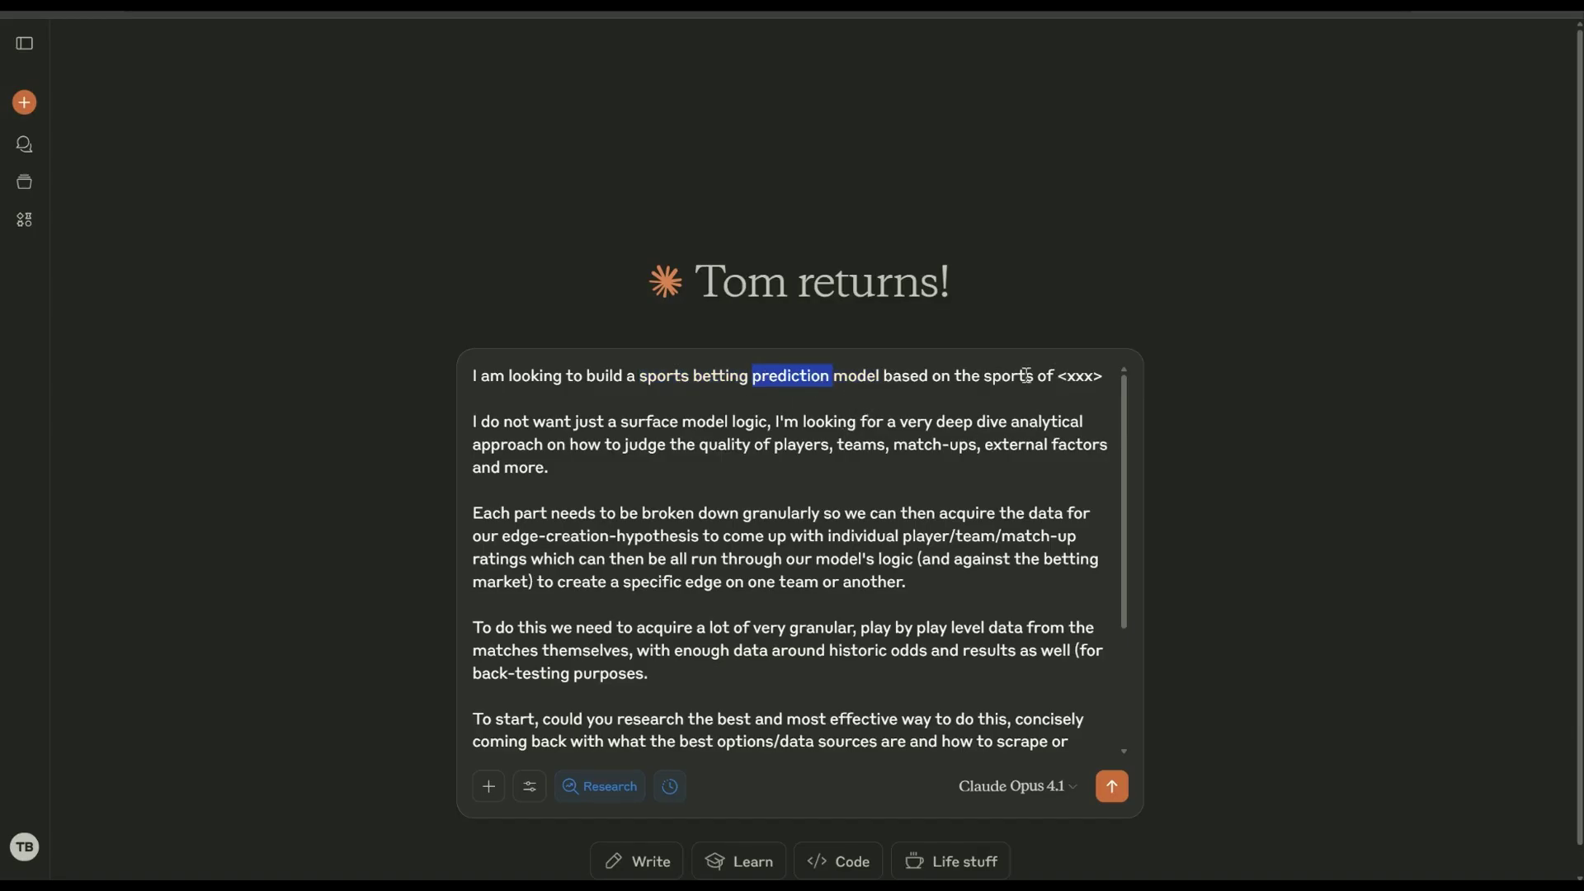
pyautogui.moveTo(1104, 375); pyautogui.dragTo(1057, 375)
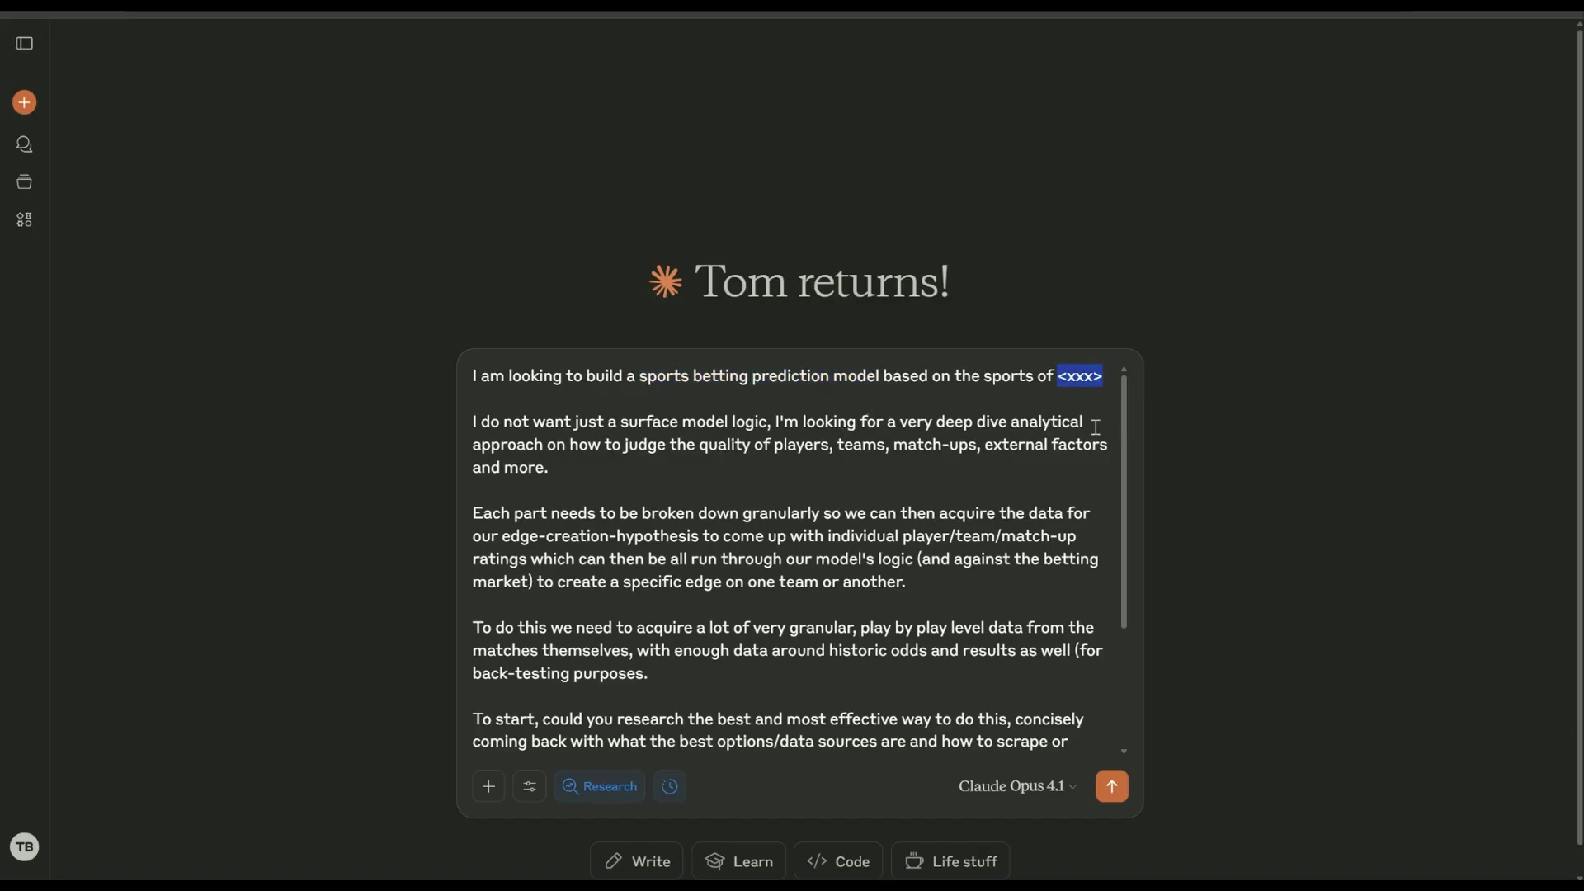
pyautogui.click(1084, 375)
pyautogui.moveTo(1104, 375); pyautogui.dragTo(1056, 376)
pyautogui.write('basketball')
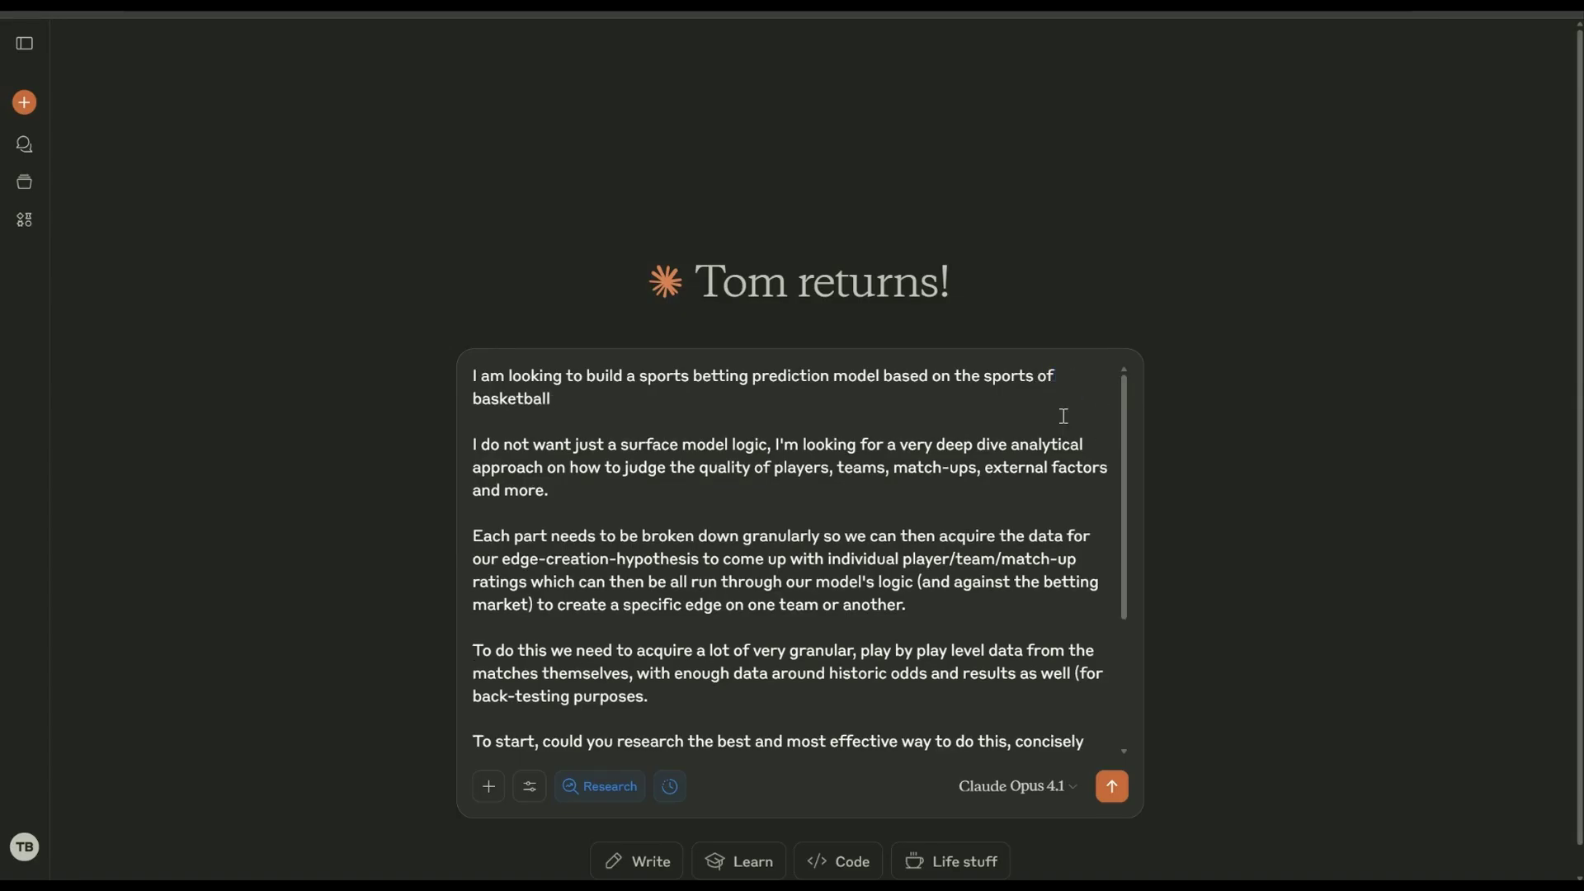
pyautogui.write(', sp')
pyautogui.press('BackSpace')
pyautogui.press('BackSpace')
pyautogui.write('specifically the NCAAB.')
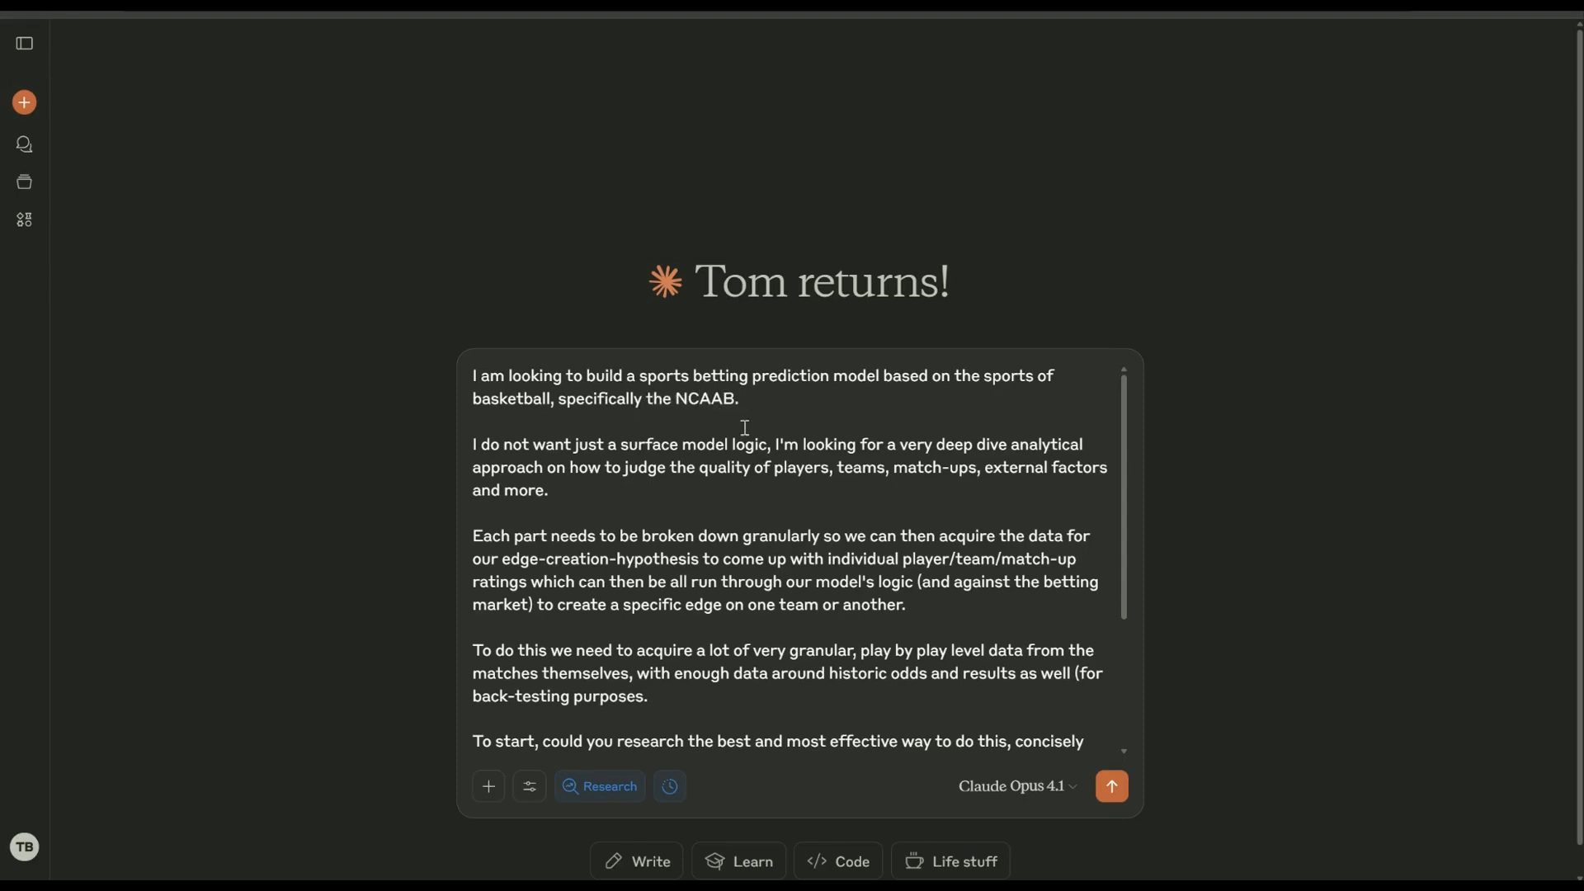
pyautogui.moveTo(794, 400); pyautogui.dragTo(456, 379)
pyautogui.click(736, 396)
pyautogui.moveTo(767, 400); pyautogui.dragTo(476, 400)
pyautogui.click(810, 399)
pyautogui.moveTo(480, 444); pyautogui.dragTo(767, 444)
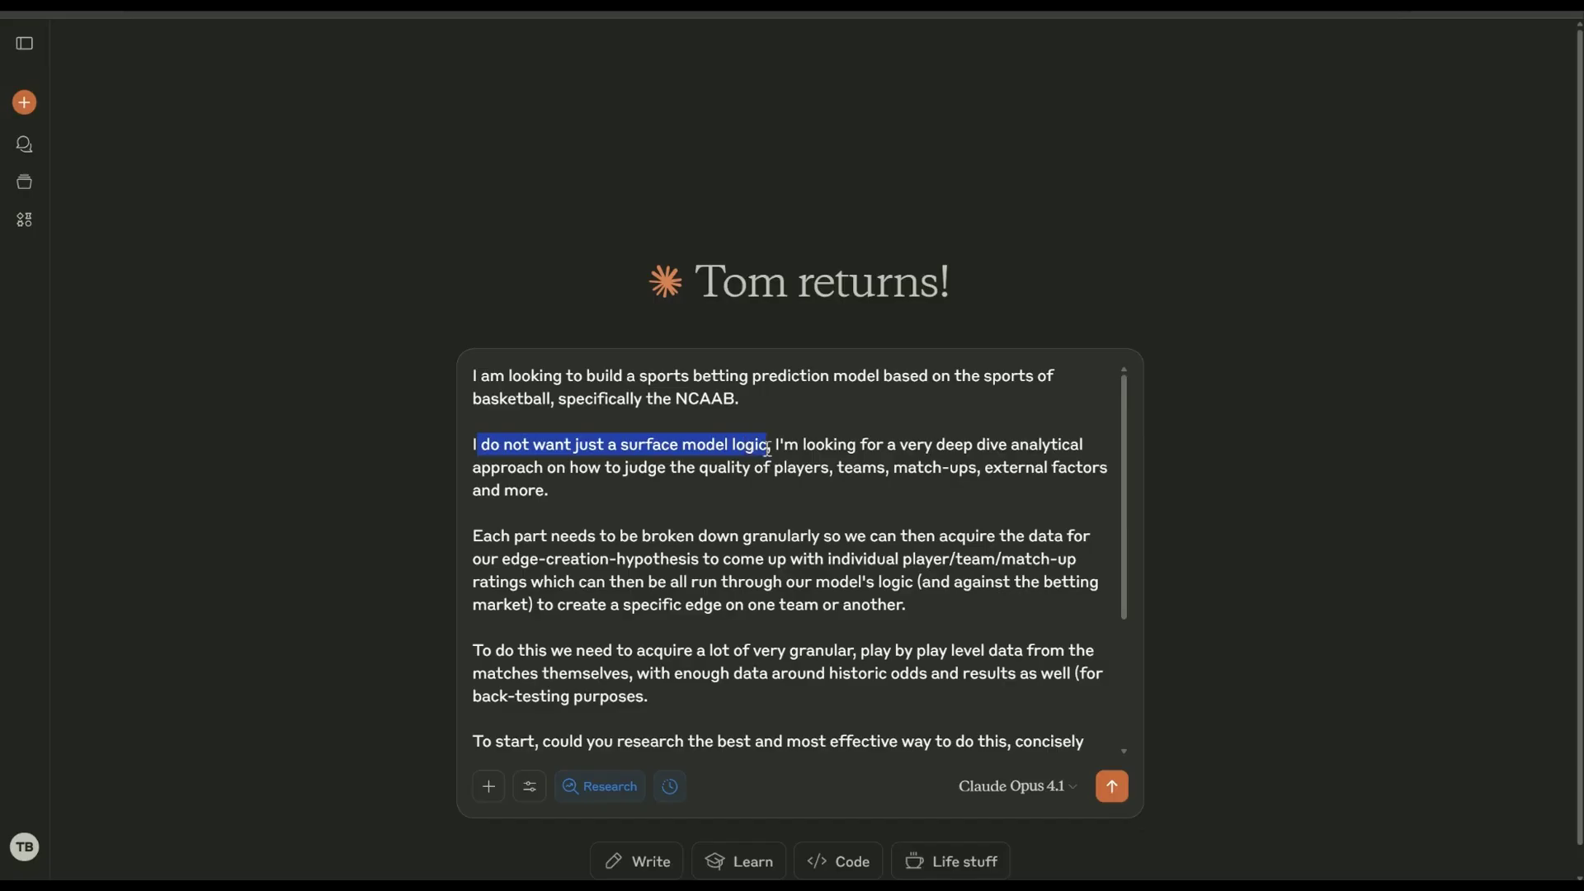
pyautogui.moveTo(978, 444); pyautogui.dragTo(956, 443)
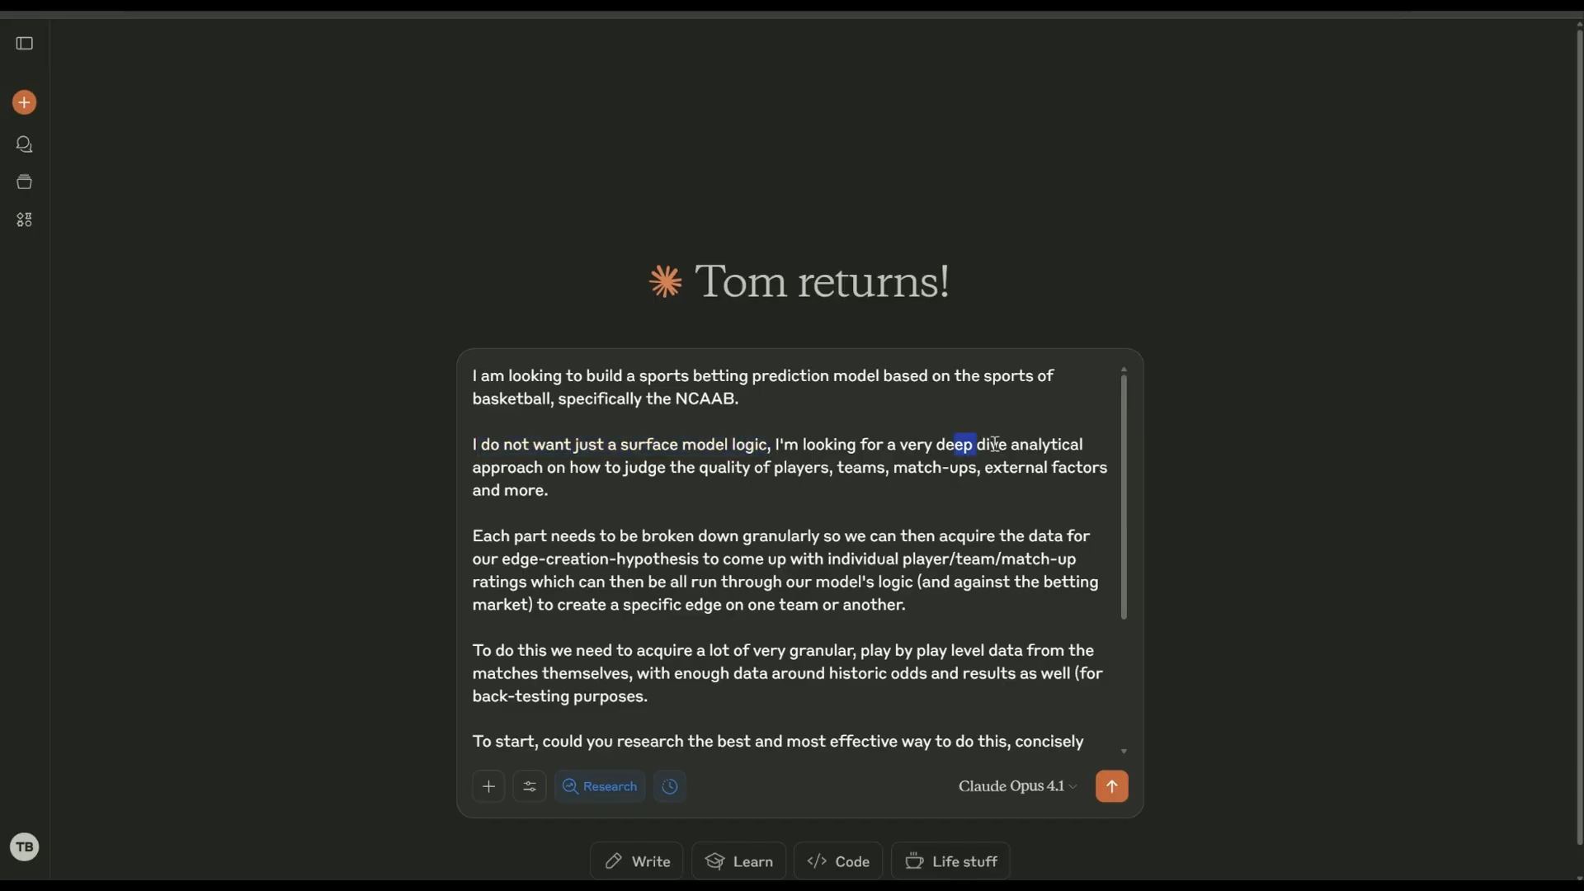
pyautogui.moveTo(552, 467); pyautogui.dragTo(712, 487)
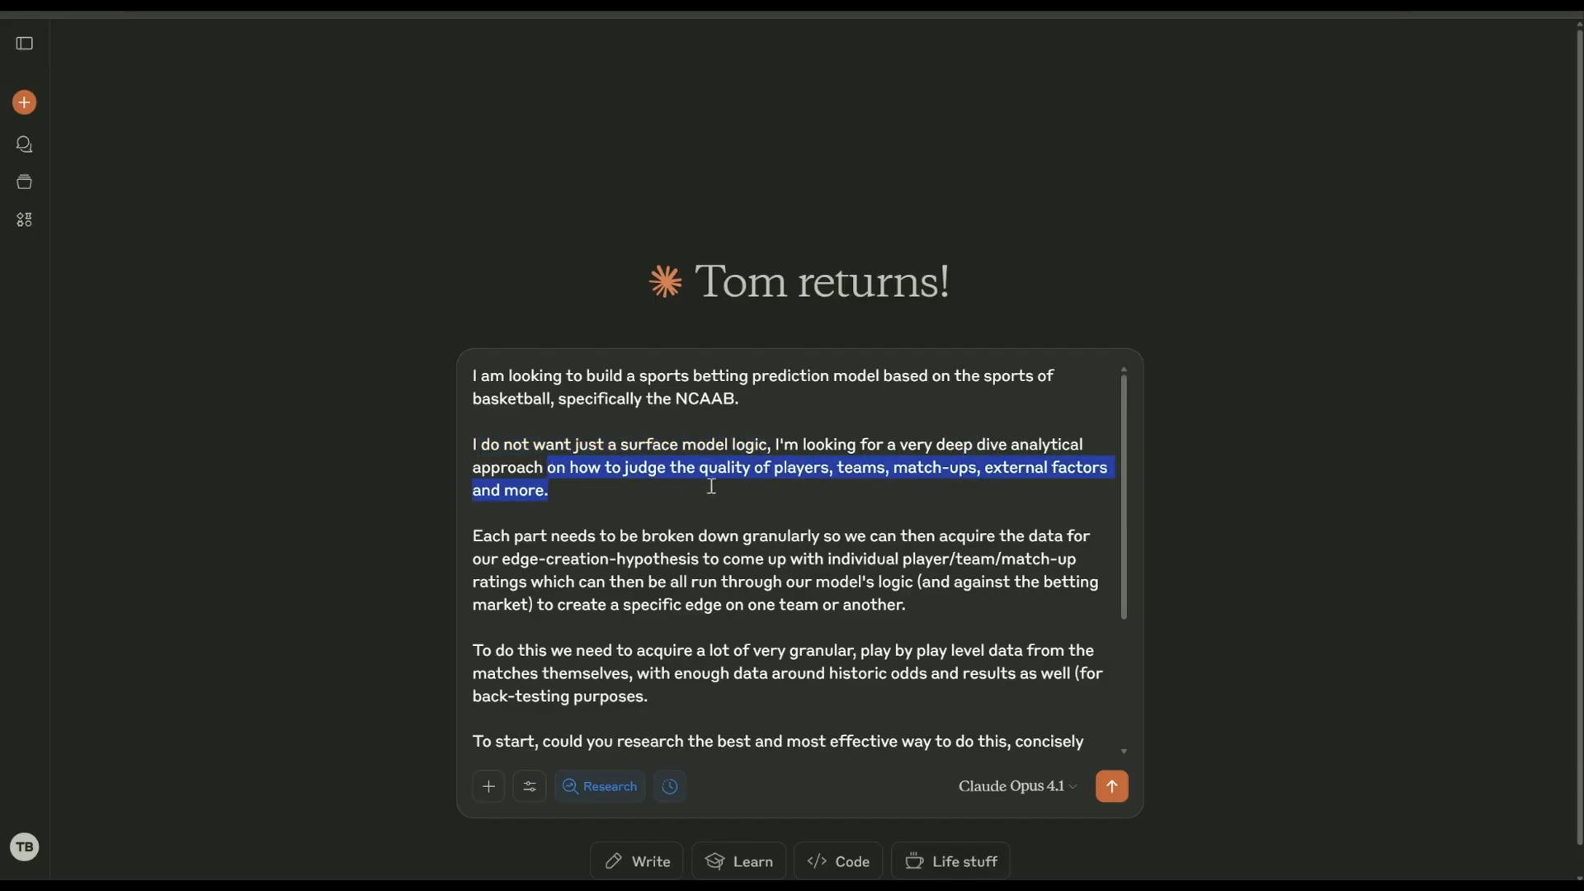
pyautogui.click(988, 467)
pyautogui.scroll(-2, 988, 467)
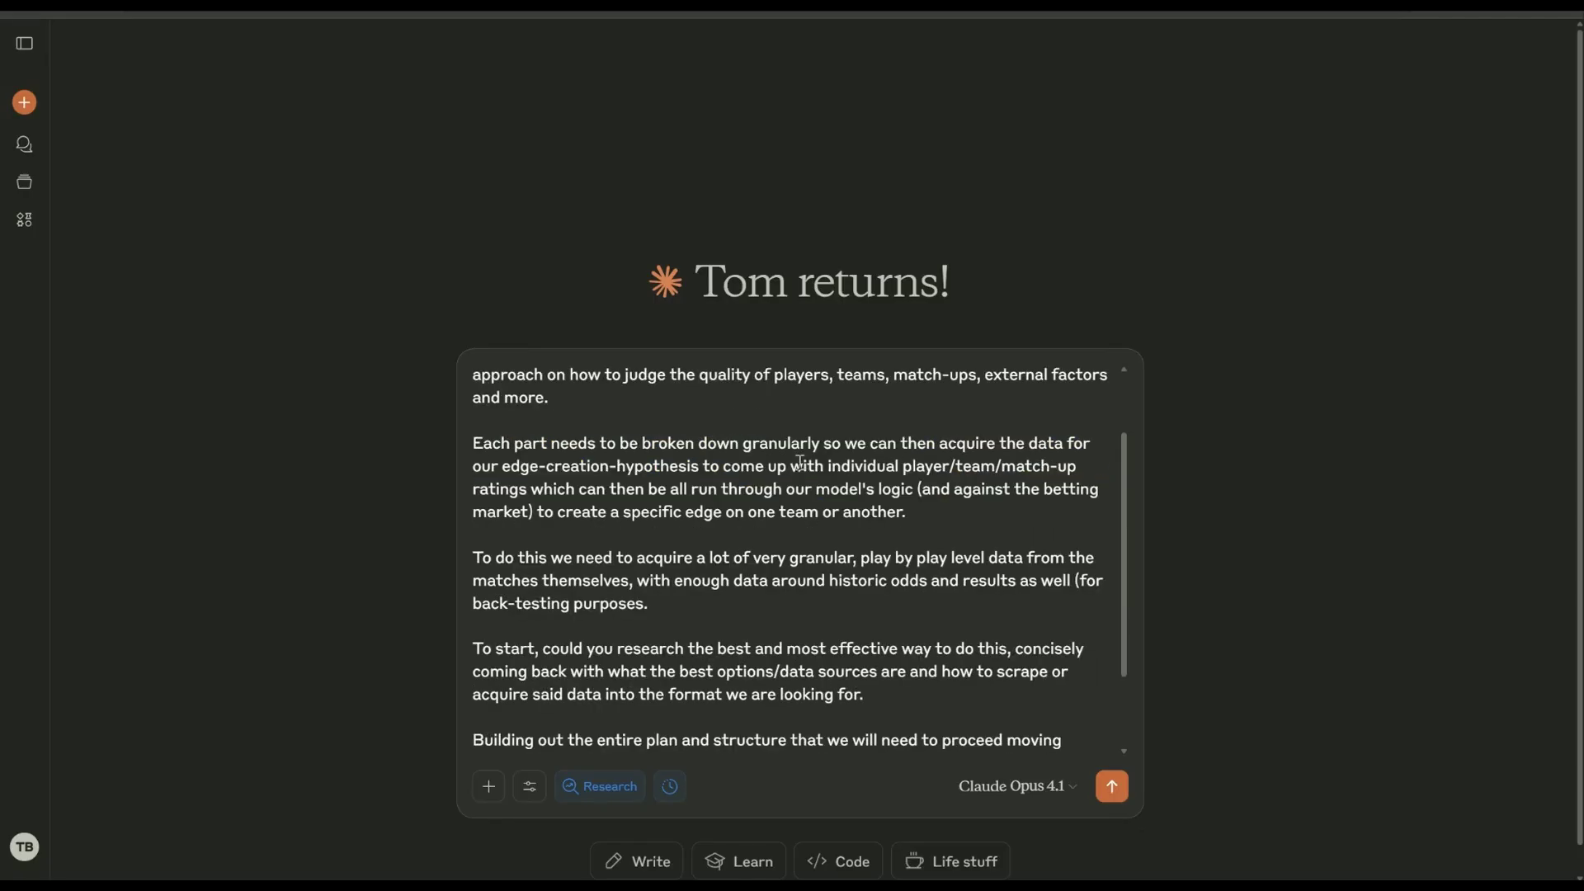
pyautogui.doubleClick(788, 446)
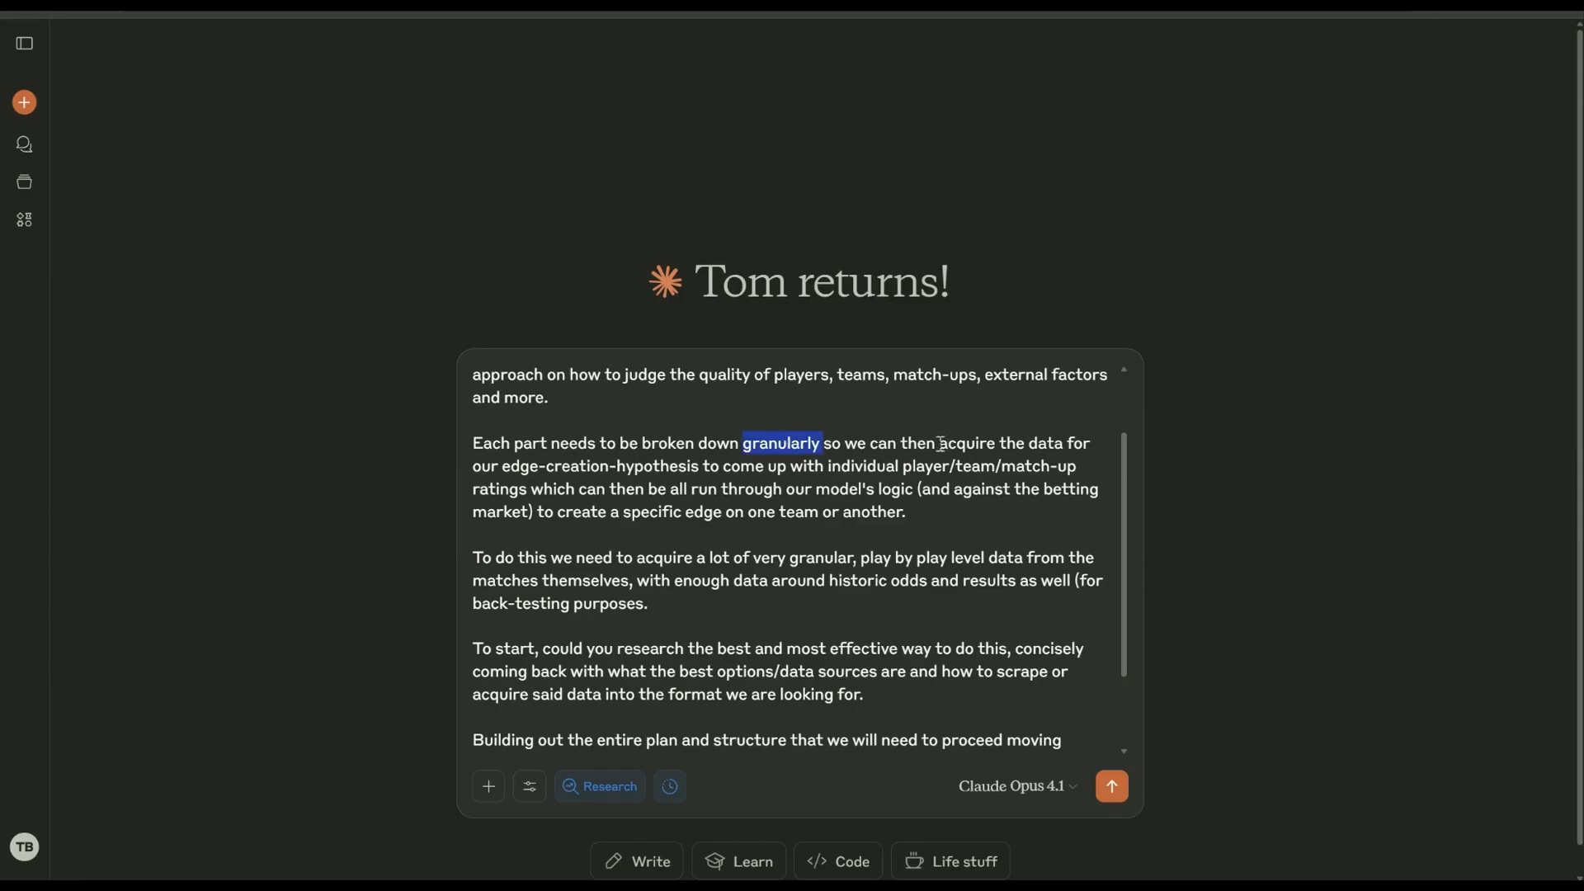
pyautogui.moveTo(502, 466); pyautogui.dragTo(699, 466)
pyautogui.click(823, 467)
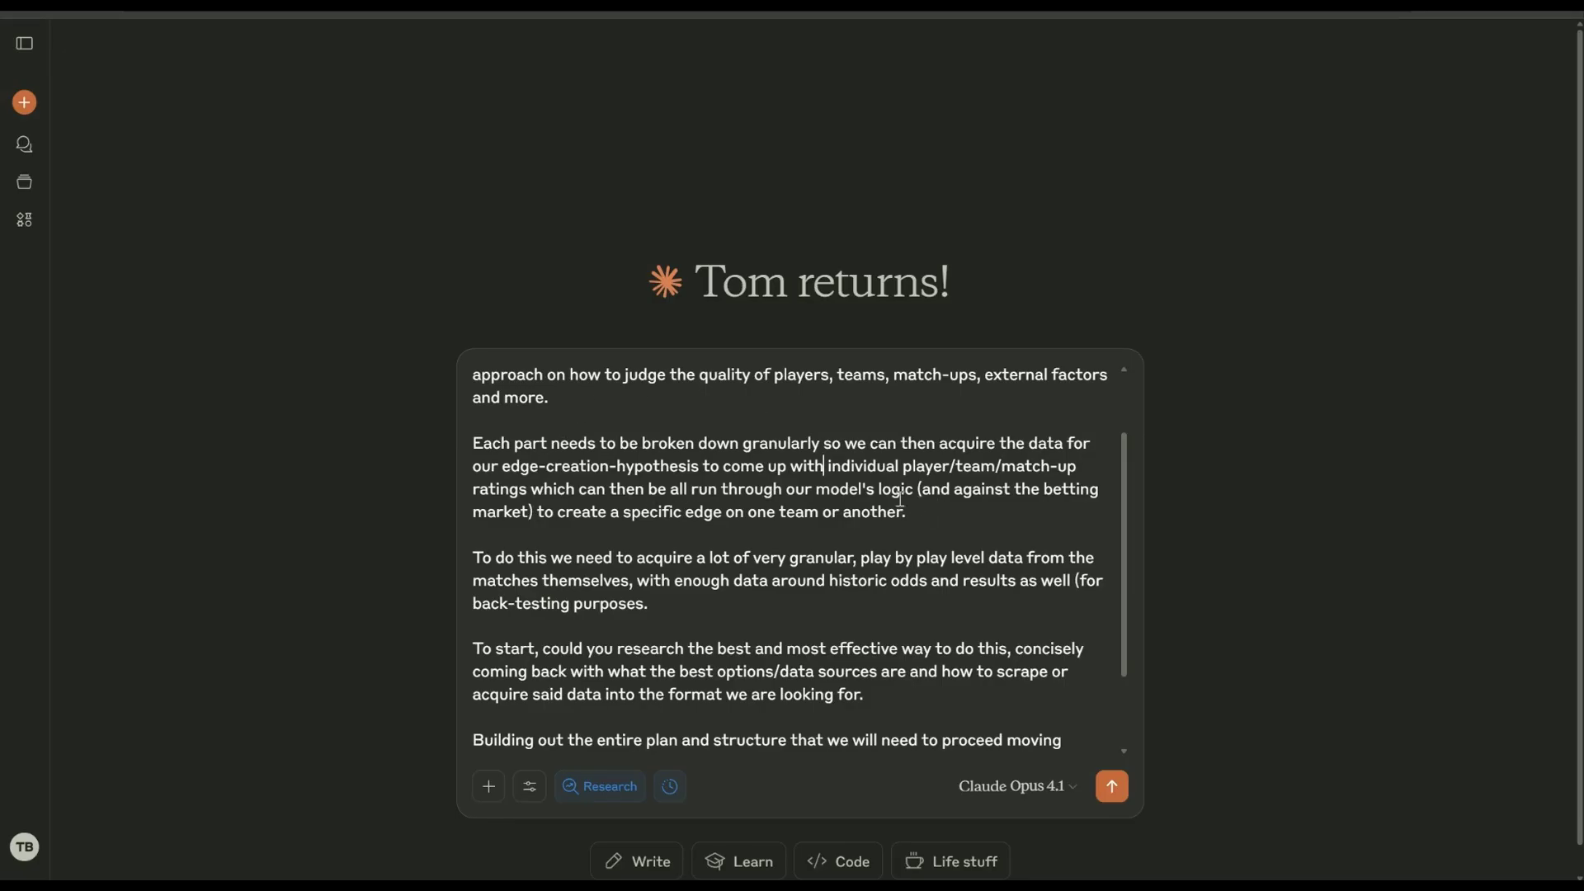
pyautogui.scroll(-2, 836, 495)
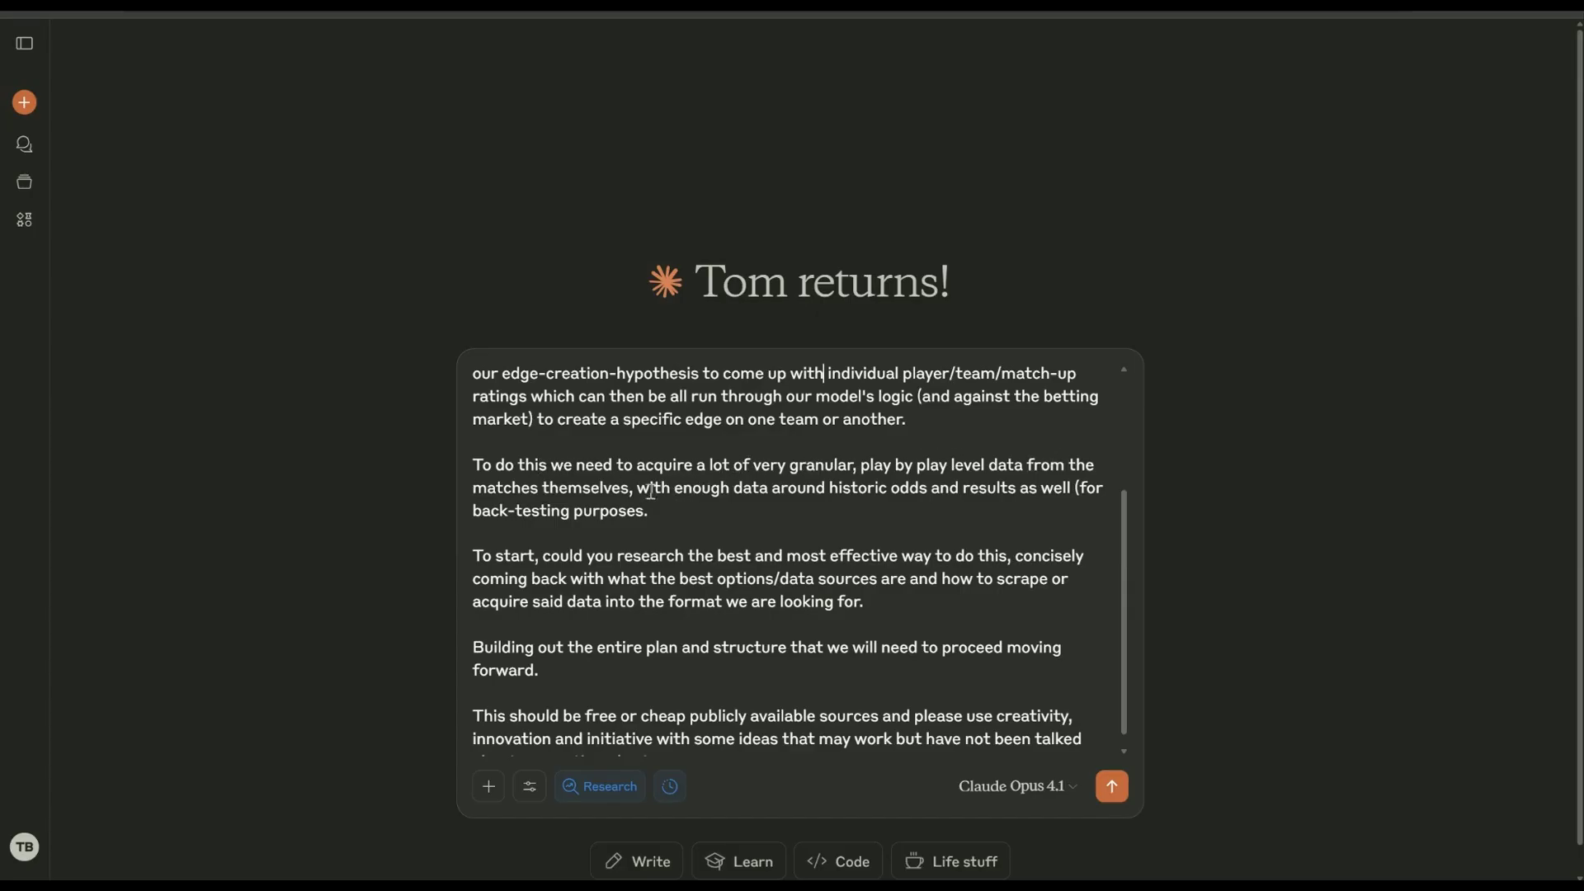
pyautogui.moveTo(637, 488); pyautogui.dragTo(978, 503)
pyautogui.click(984, 507)
# Step: Review the research request, add ' and' after 'cheap', and send the NCAAB prompt
pyautogui.scroll(-2, 933, 508)
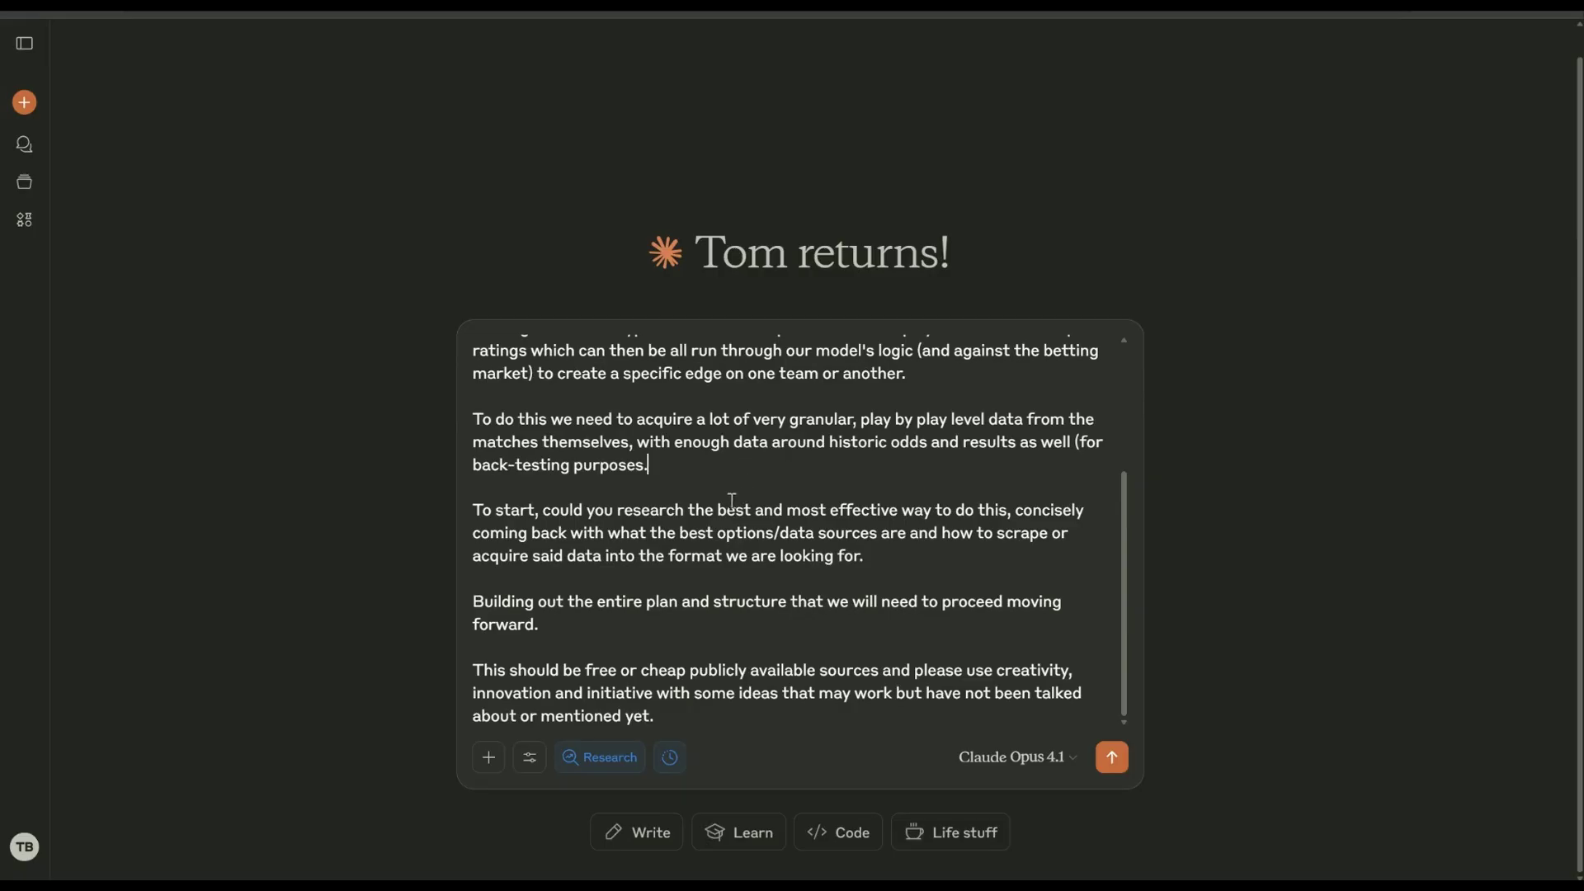
pyautogui.moveTo(474, 510); pyautogui.dragTo(953, 511)
pyautogui.click(988, 511)
pyautogui.moveTo(1011, 564); pyautogui.dragTo(999, 535)
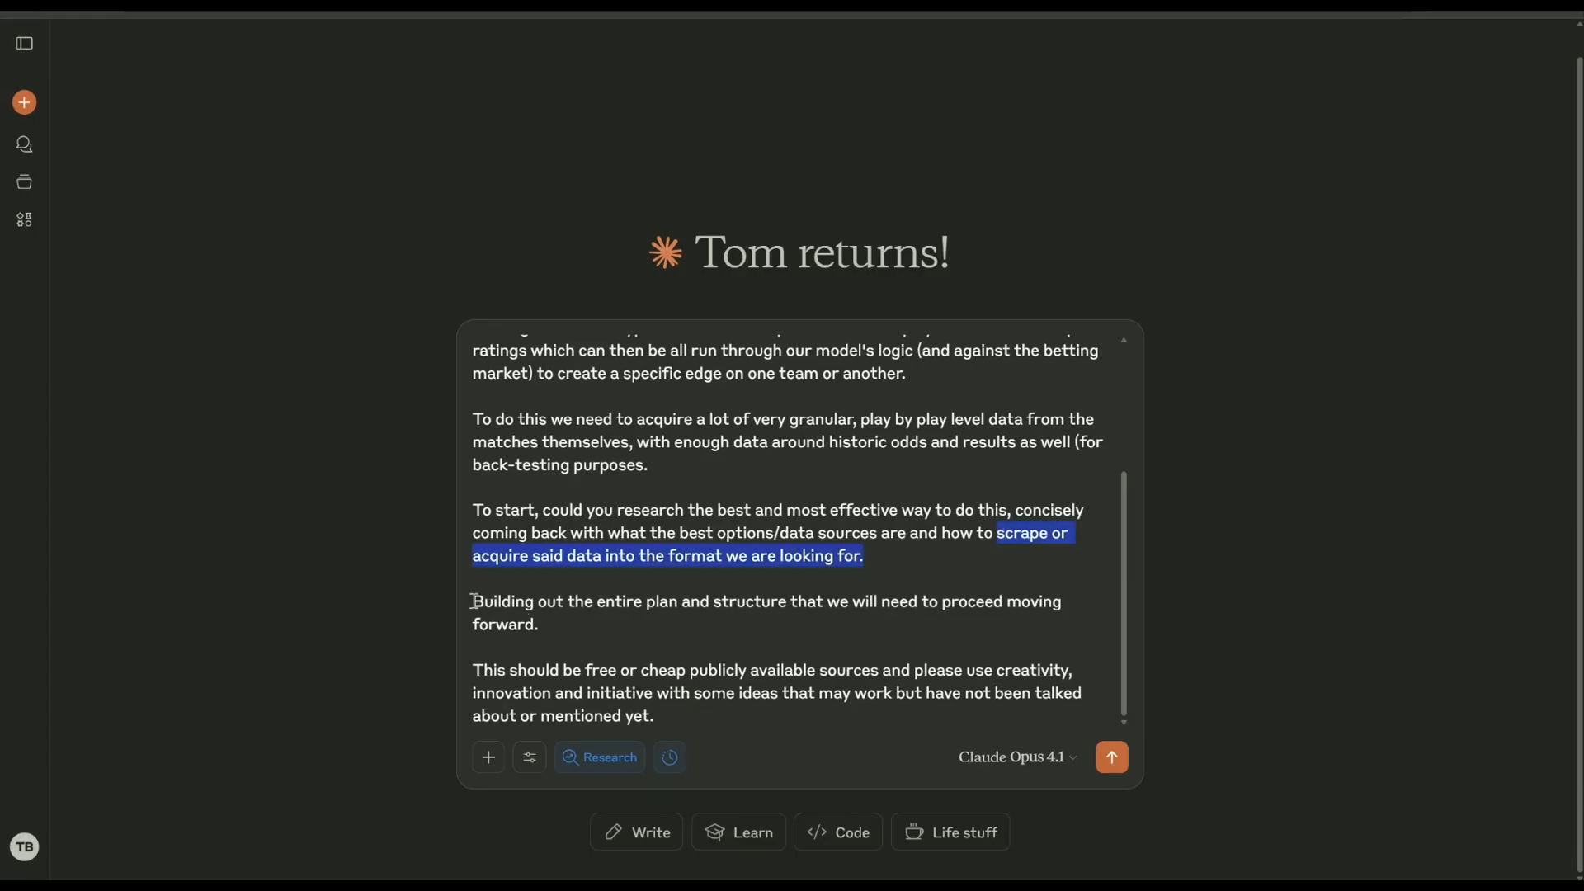
pyautogui.moveTo(474, 602); pyautogui.dragTo(972, 622)
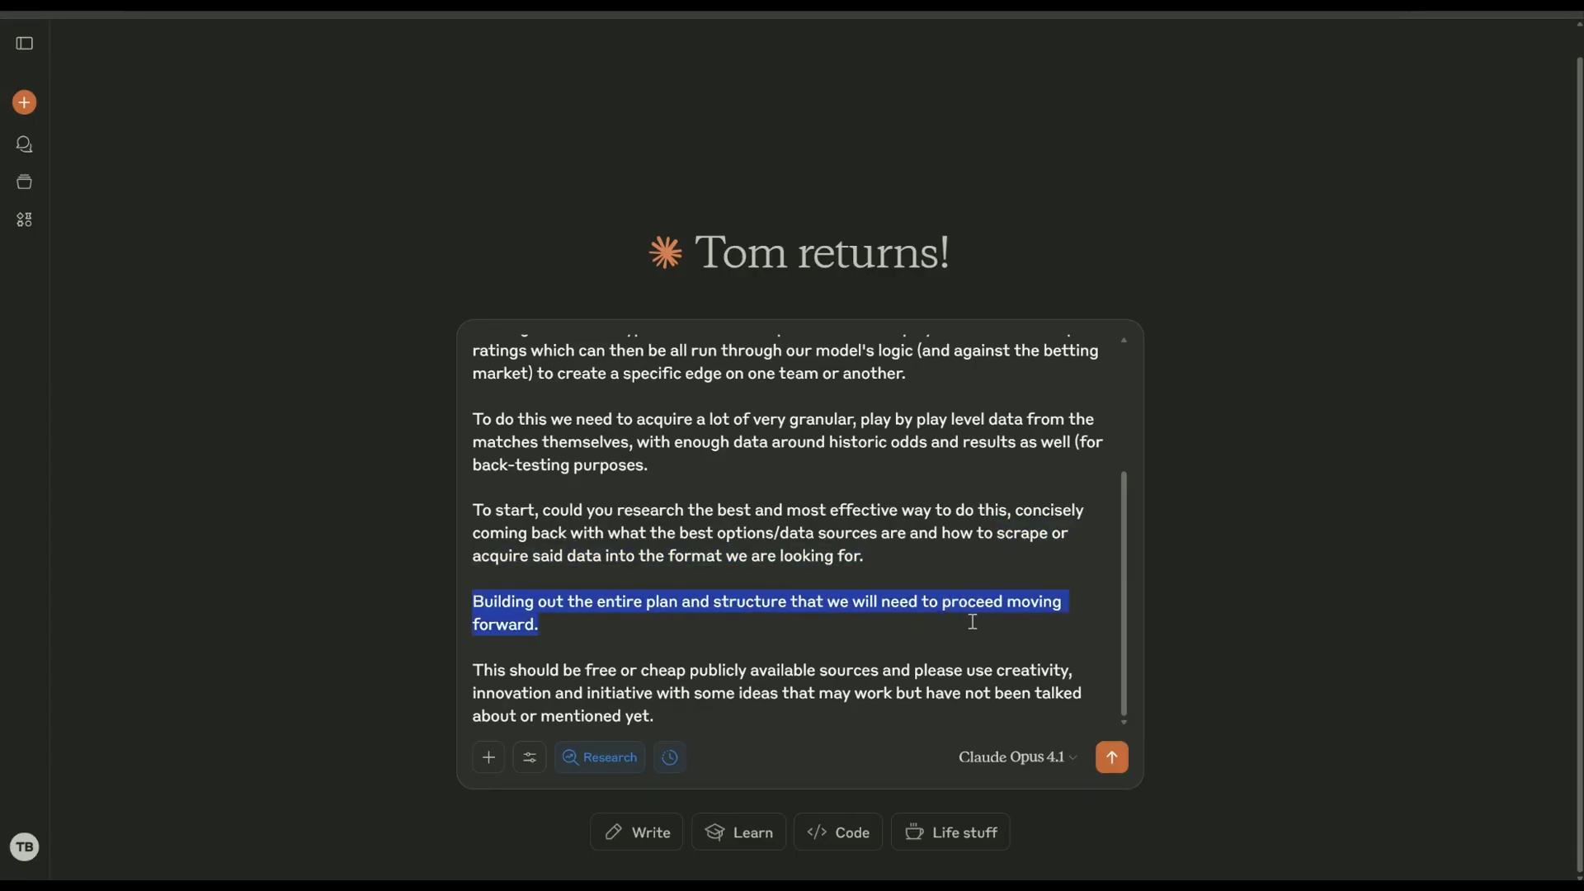
pyautogui.click(971, 620)
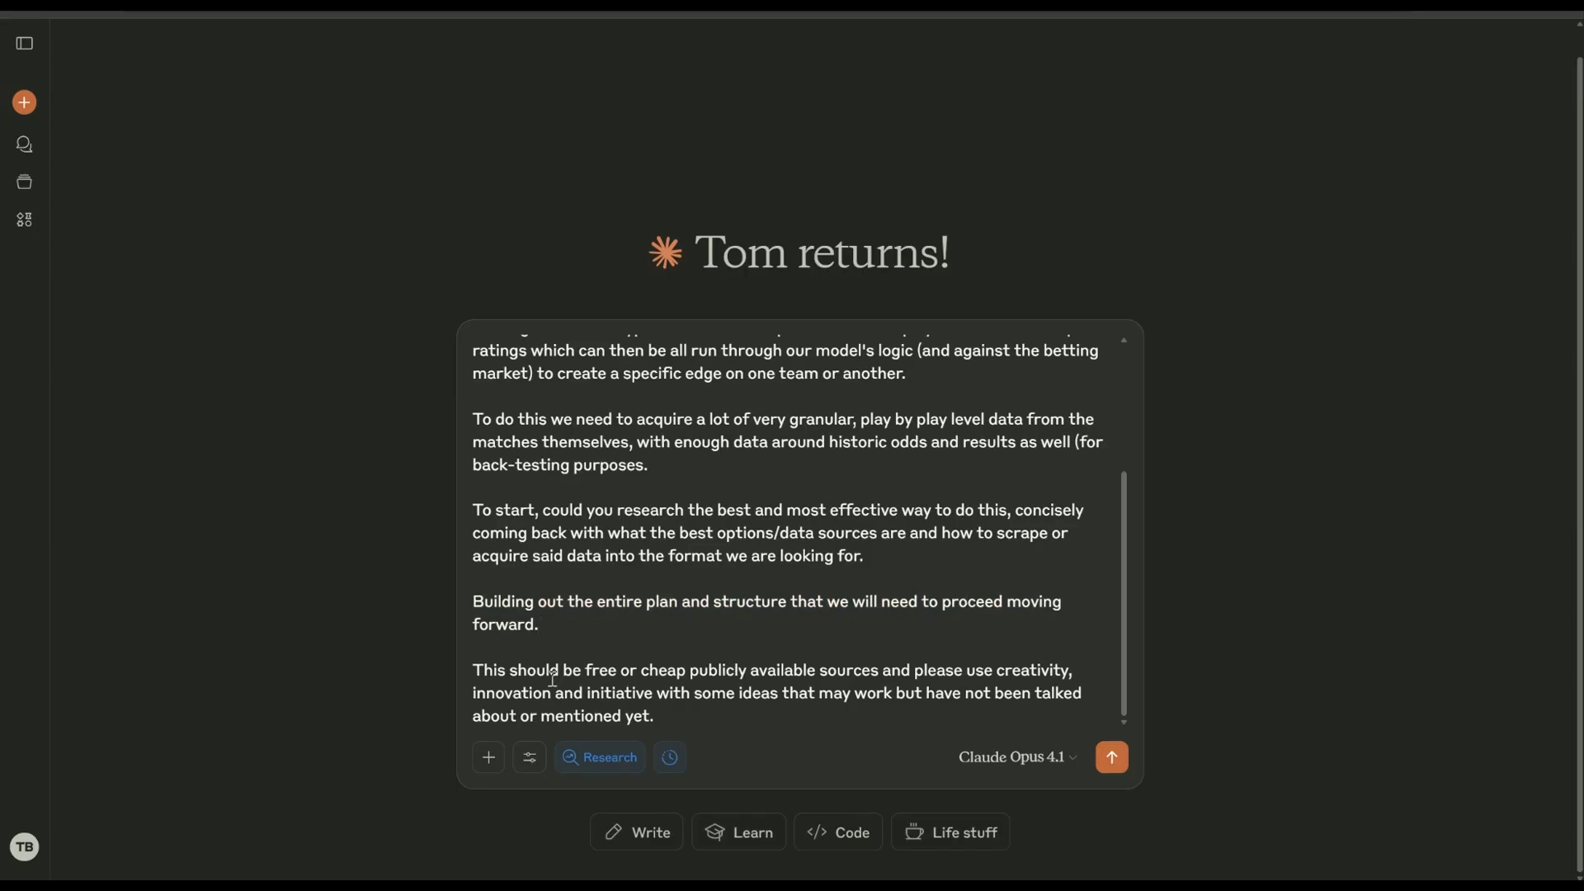
pyautogui.click(685, 669)
pyautogui.write('and')
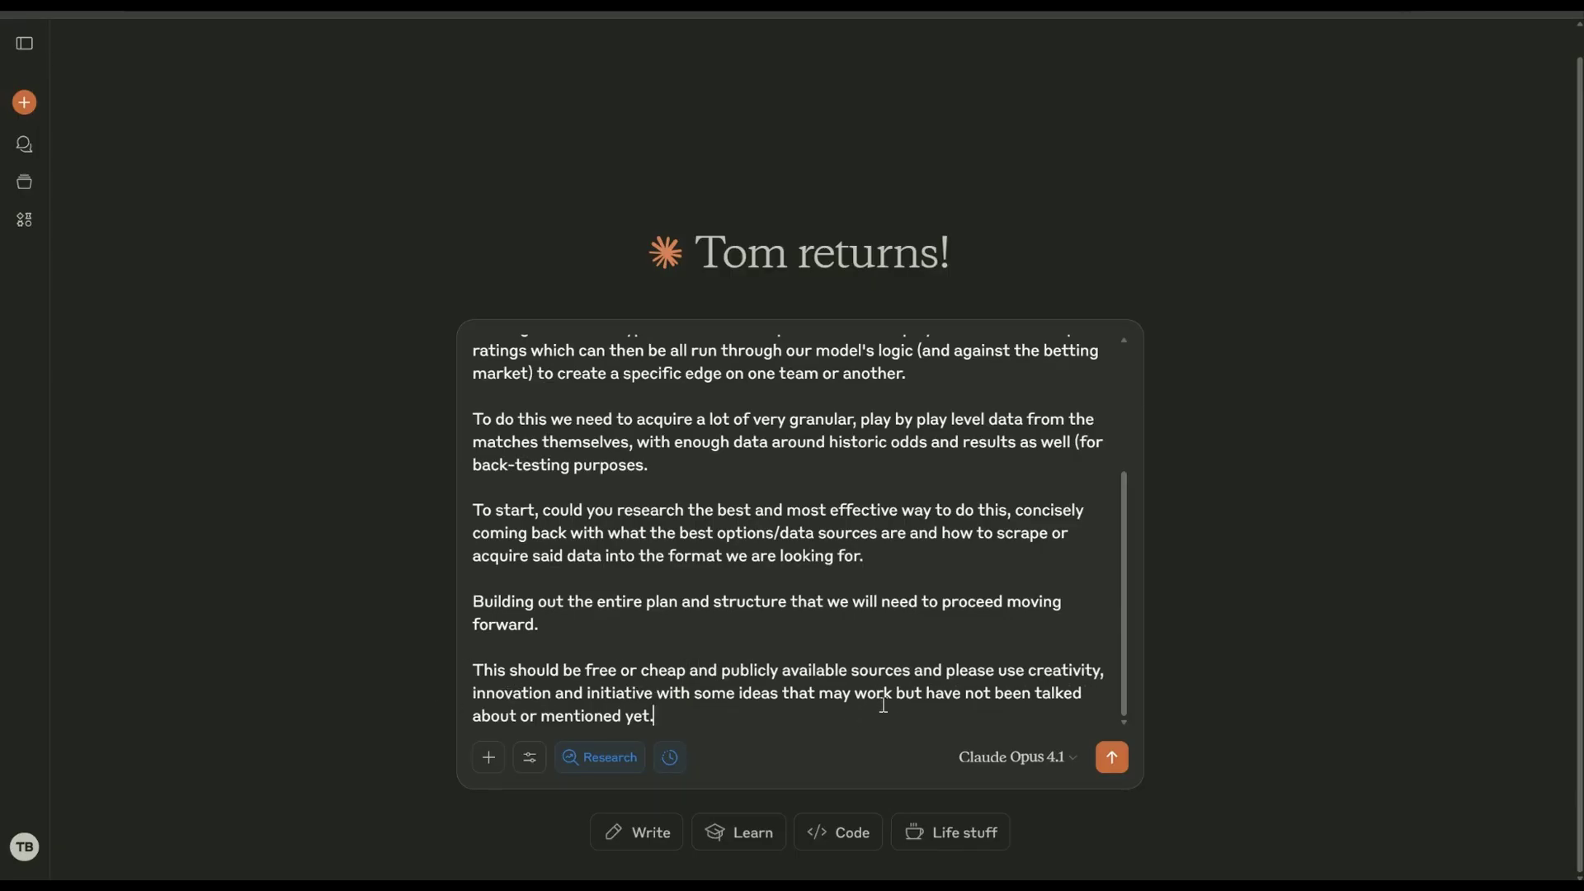
pyautogui.click(1111, 757)
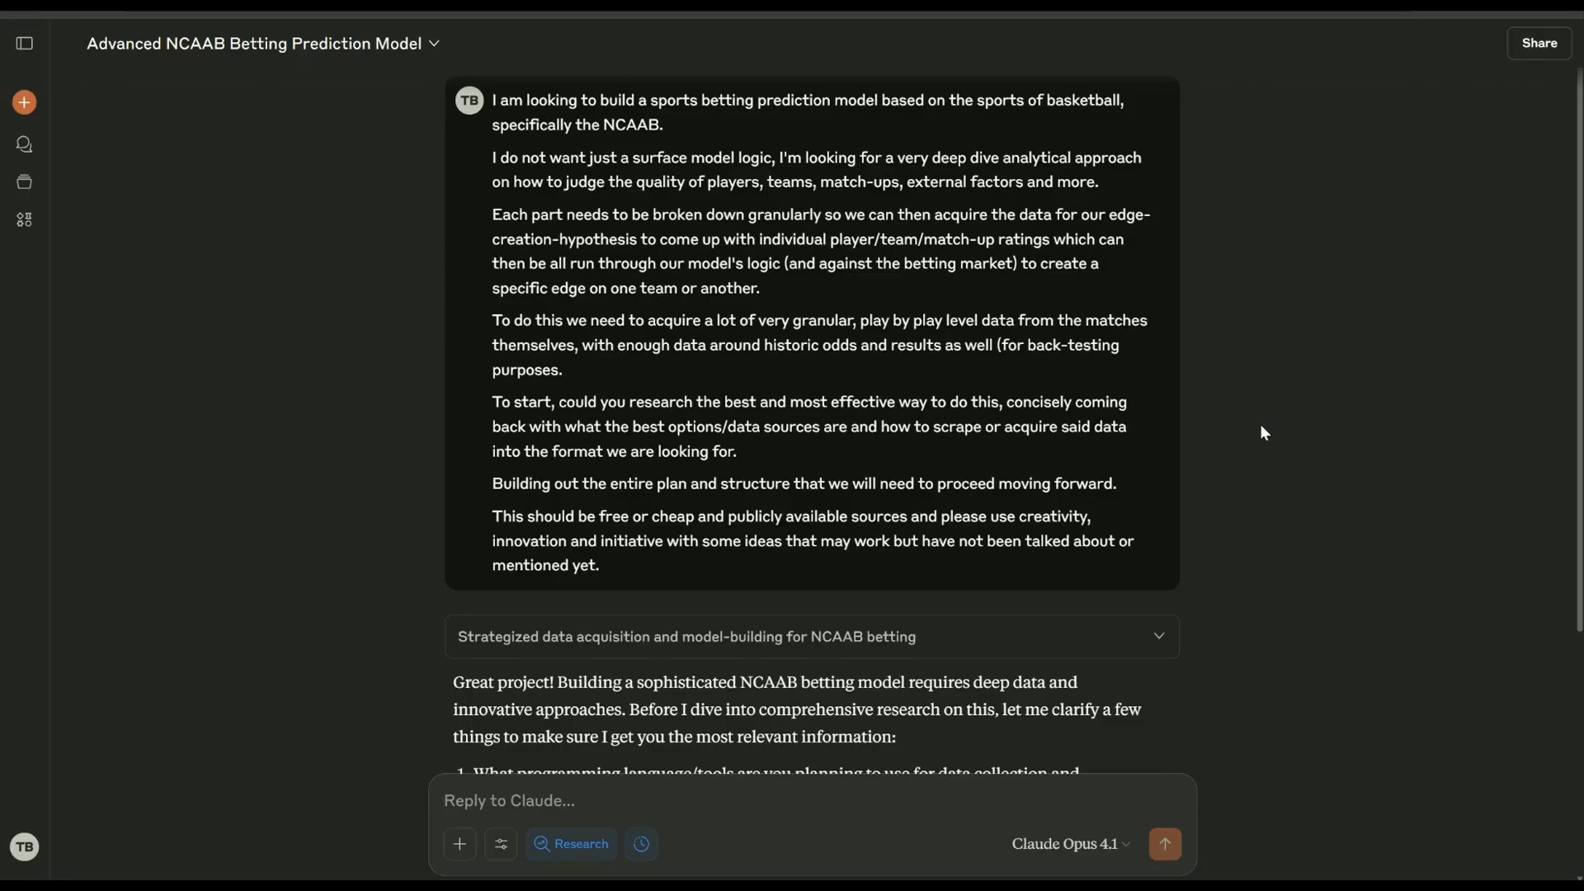
# Step: Reply '1 - python', '2 - 2 years.', '3 - point spread' on separate lines and send
pyautogui.scroll(-5, 1260, 424)
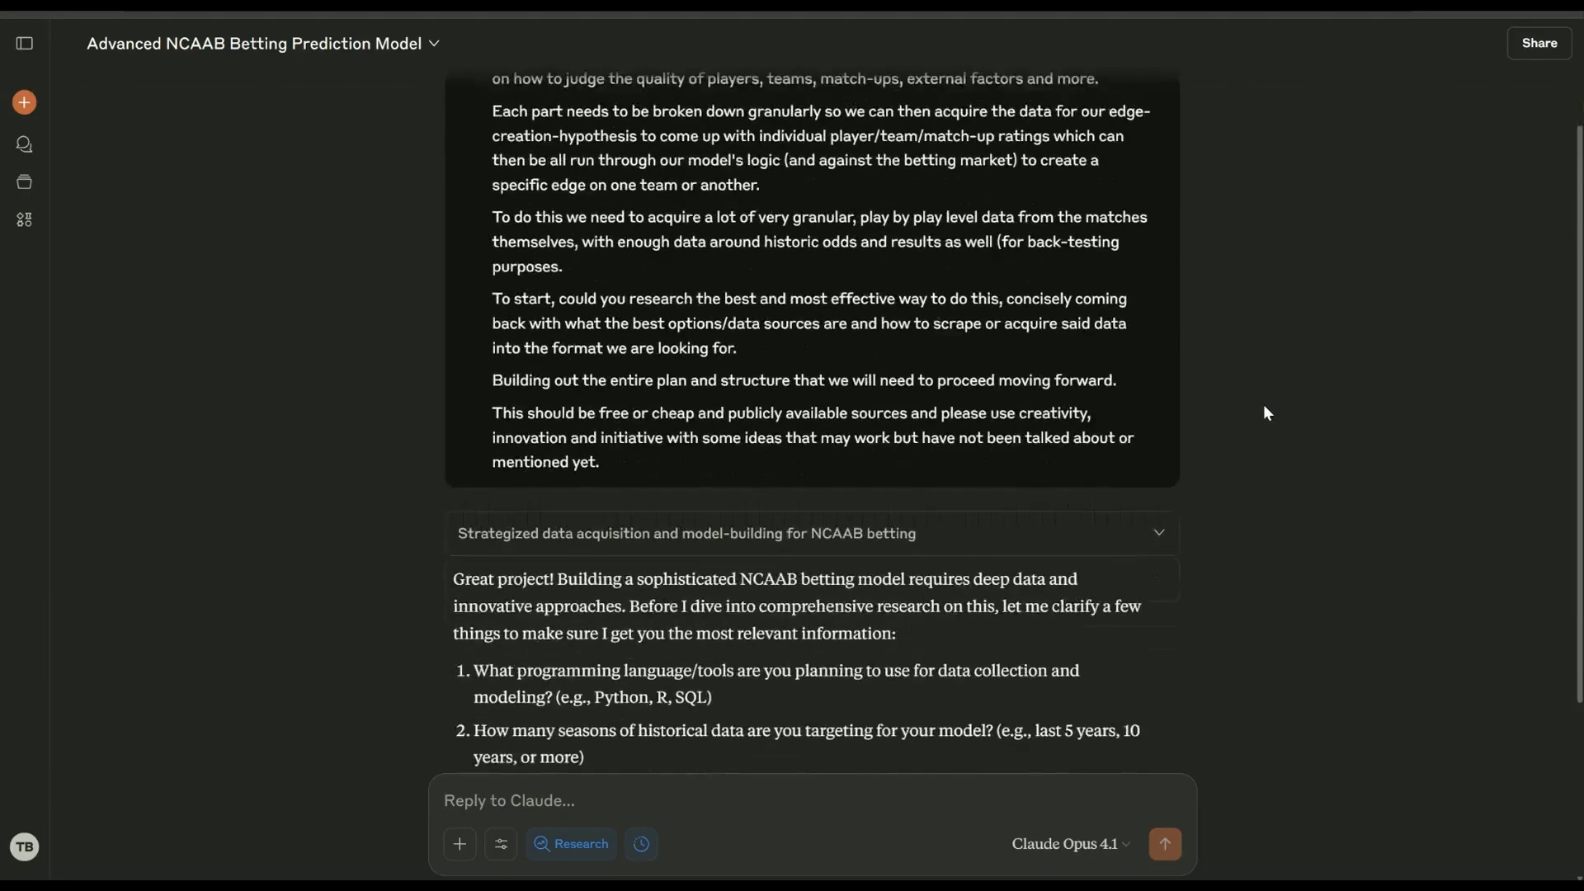
pyautogui.write('1 - ')
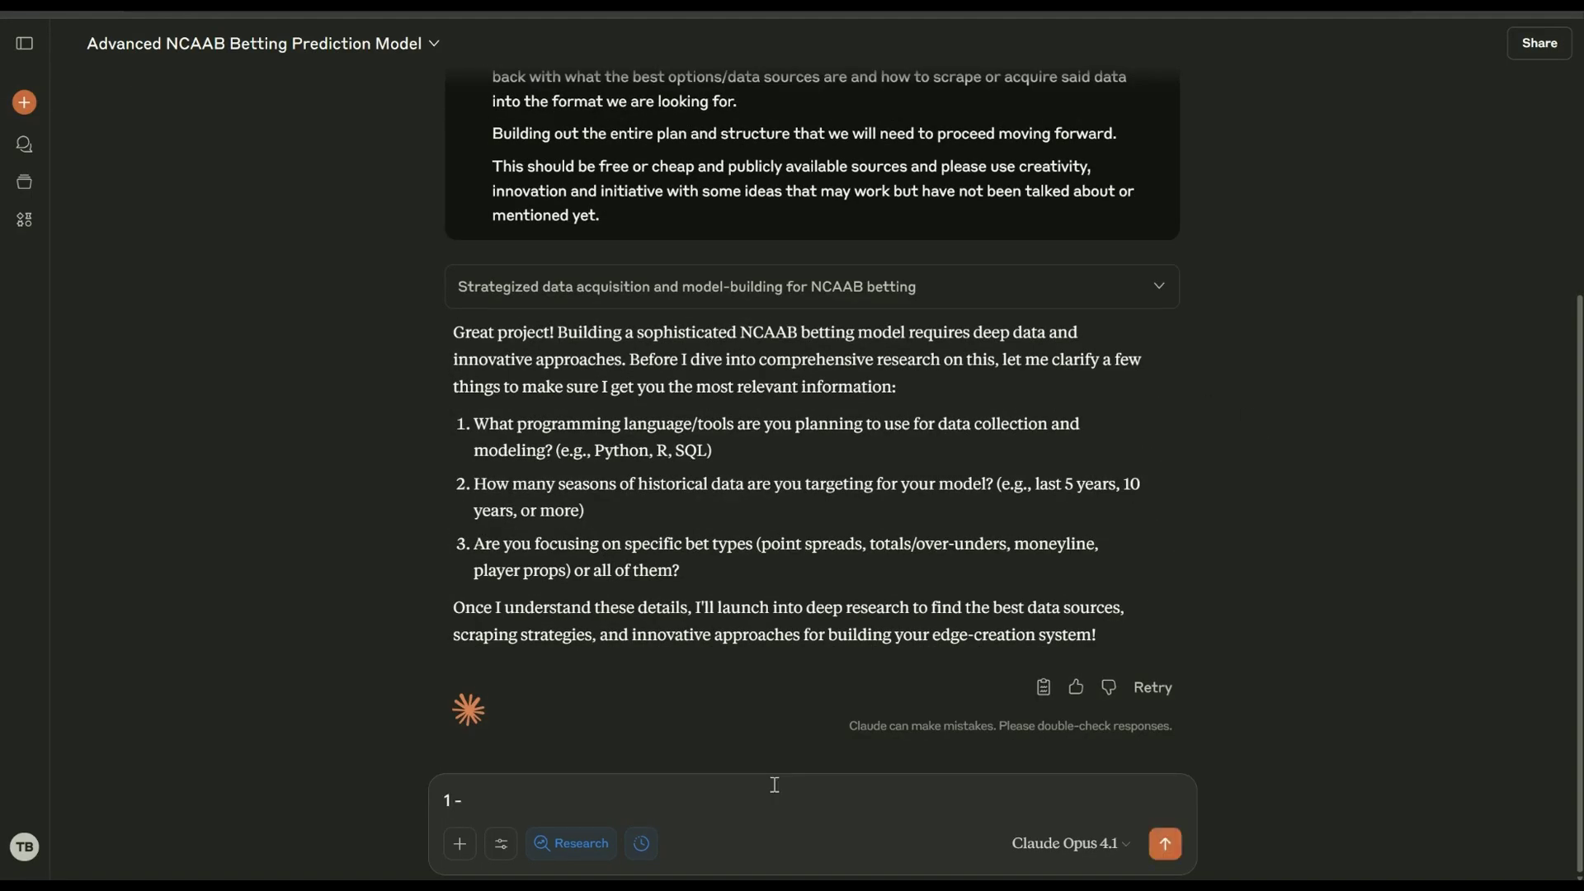
pyautogui.write('python')
pyautogui.hotkey('shift', 'Return')
pyautogui.write('2 - ')
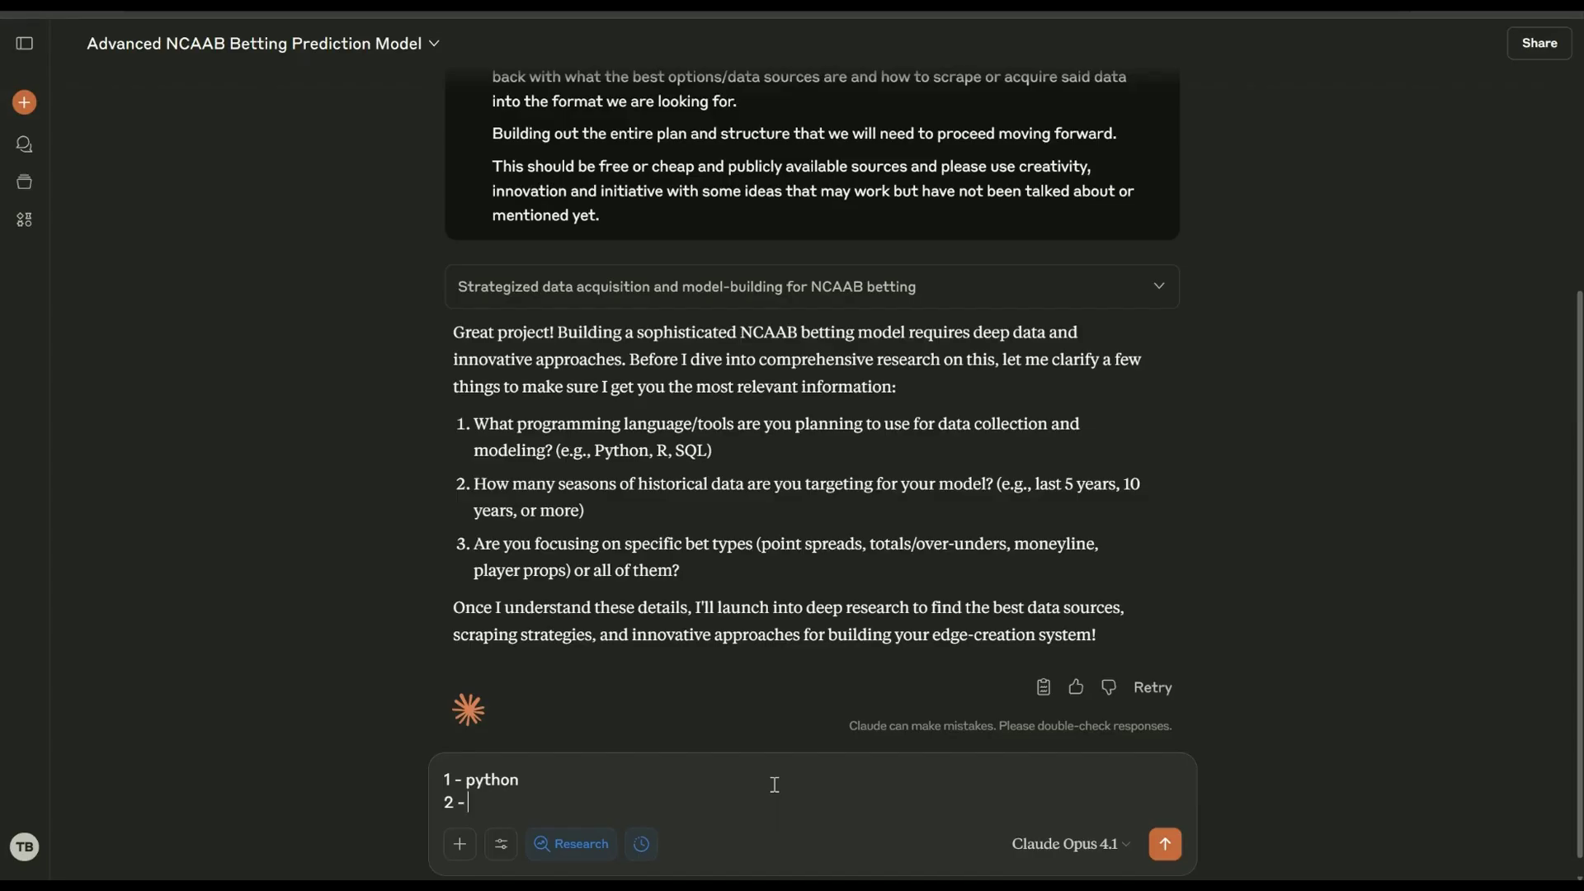
pyautogui.write('2 years')
pyautogui.hotkey('ctrl', 'BackSpace')
pyautogui.hotkey('ctrl', 'BackSpace')
pyautogui.write('2 years.')
pyautogui.hotkey('shift', 'Return')
pyautogui.write('3')
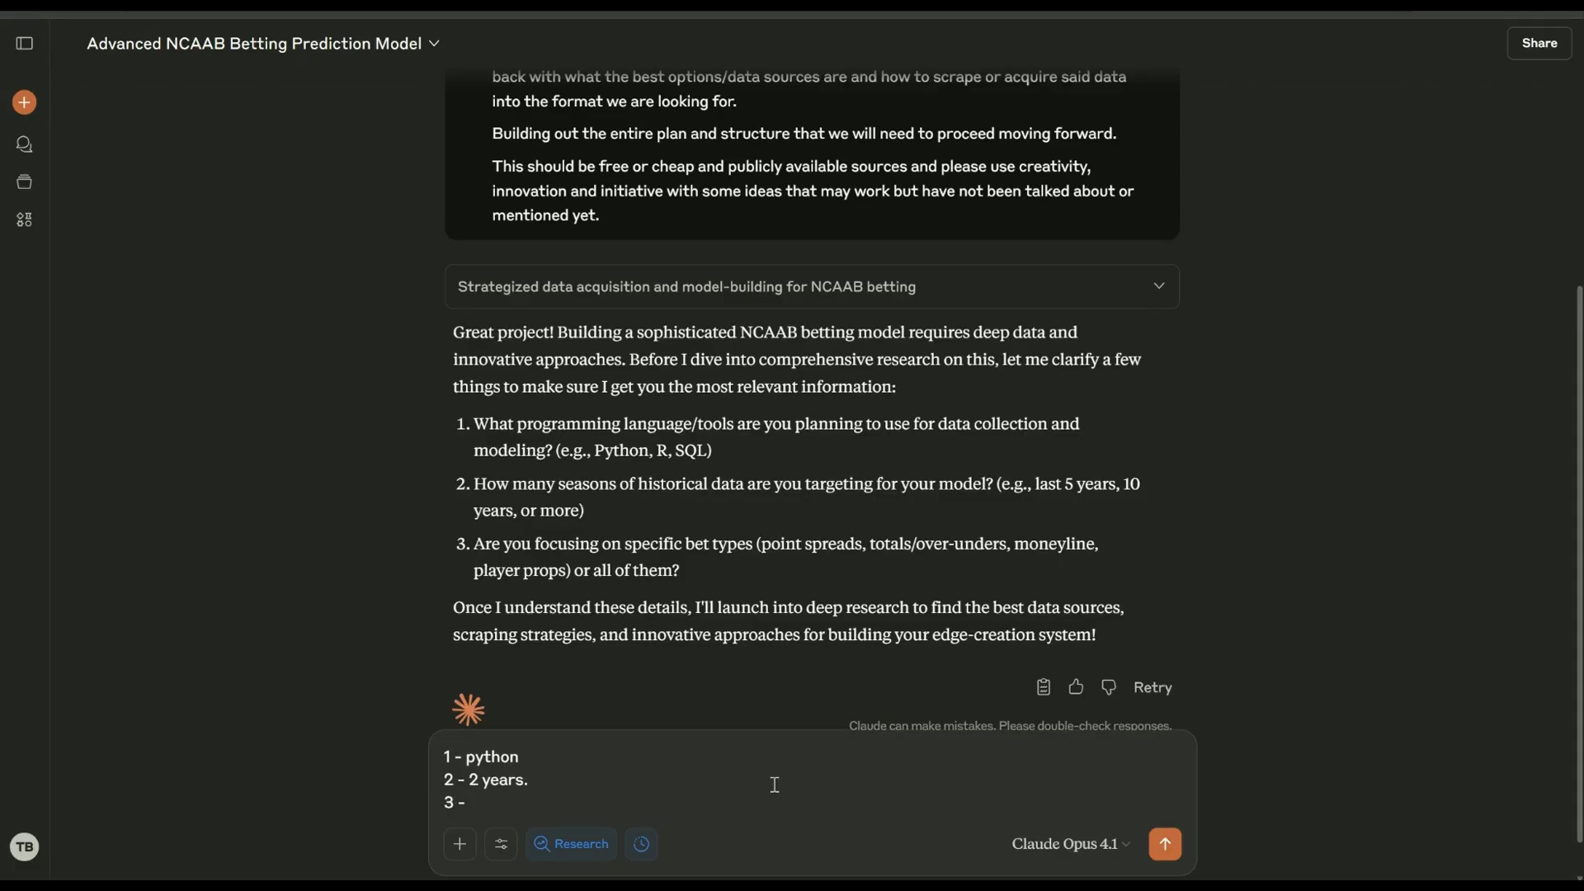
pyautogui.write('- point spread.')
pyautogui.press('Return')
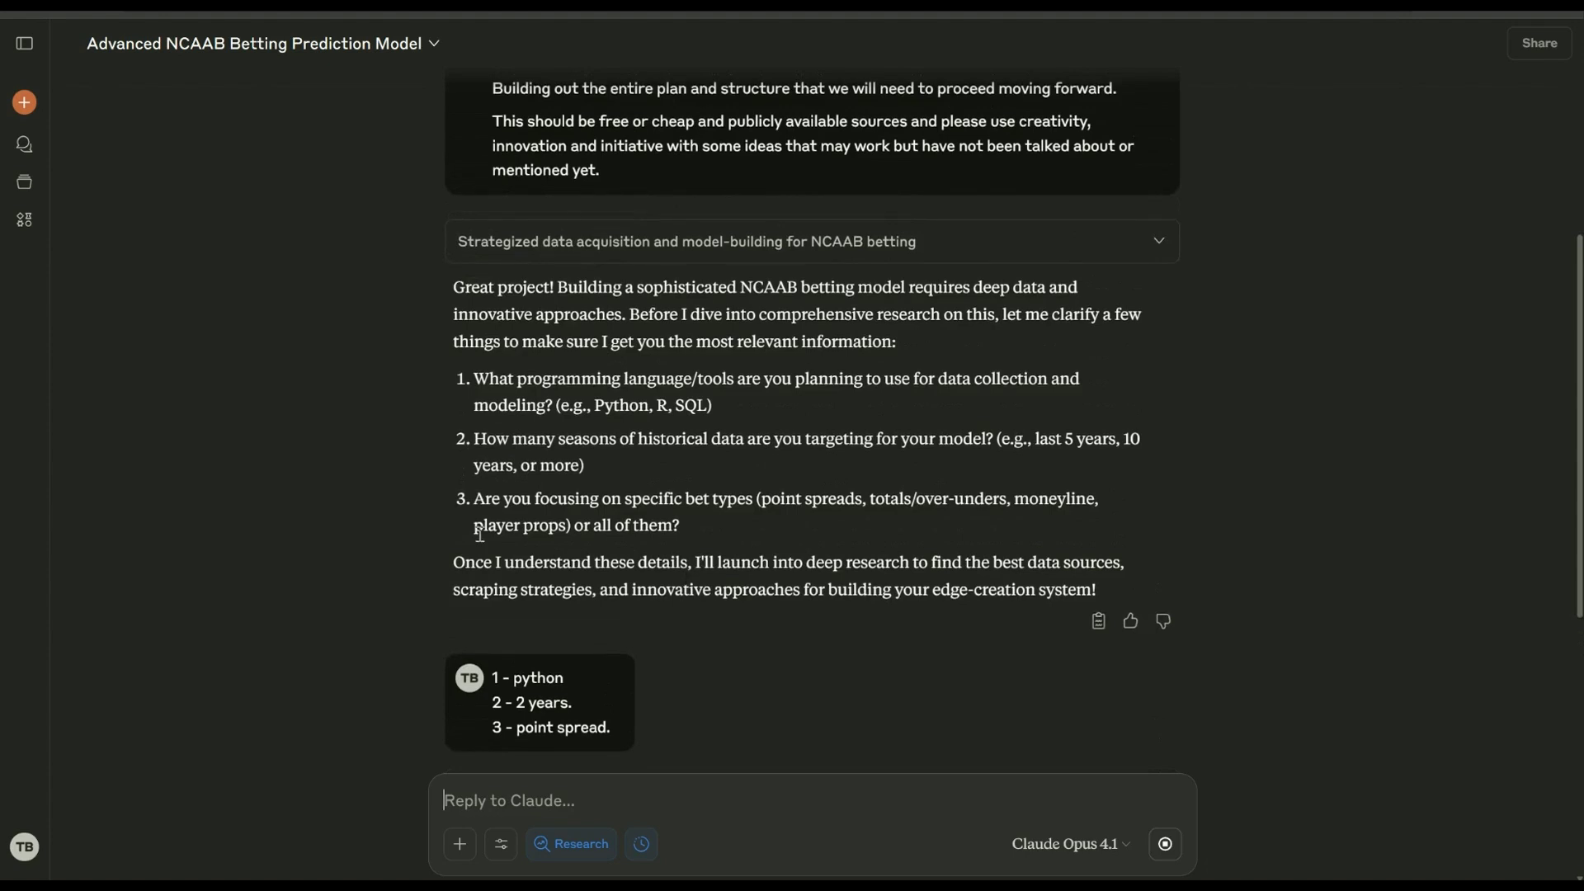
# Step: Highlight 'player props' in Claude's third question while the research task starts
pyautogui.moveTo(574, 528); pyautogui.dragTo(461, 530)
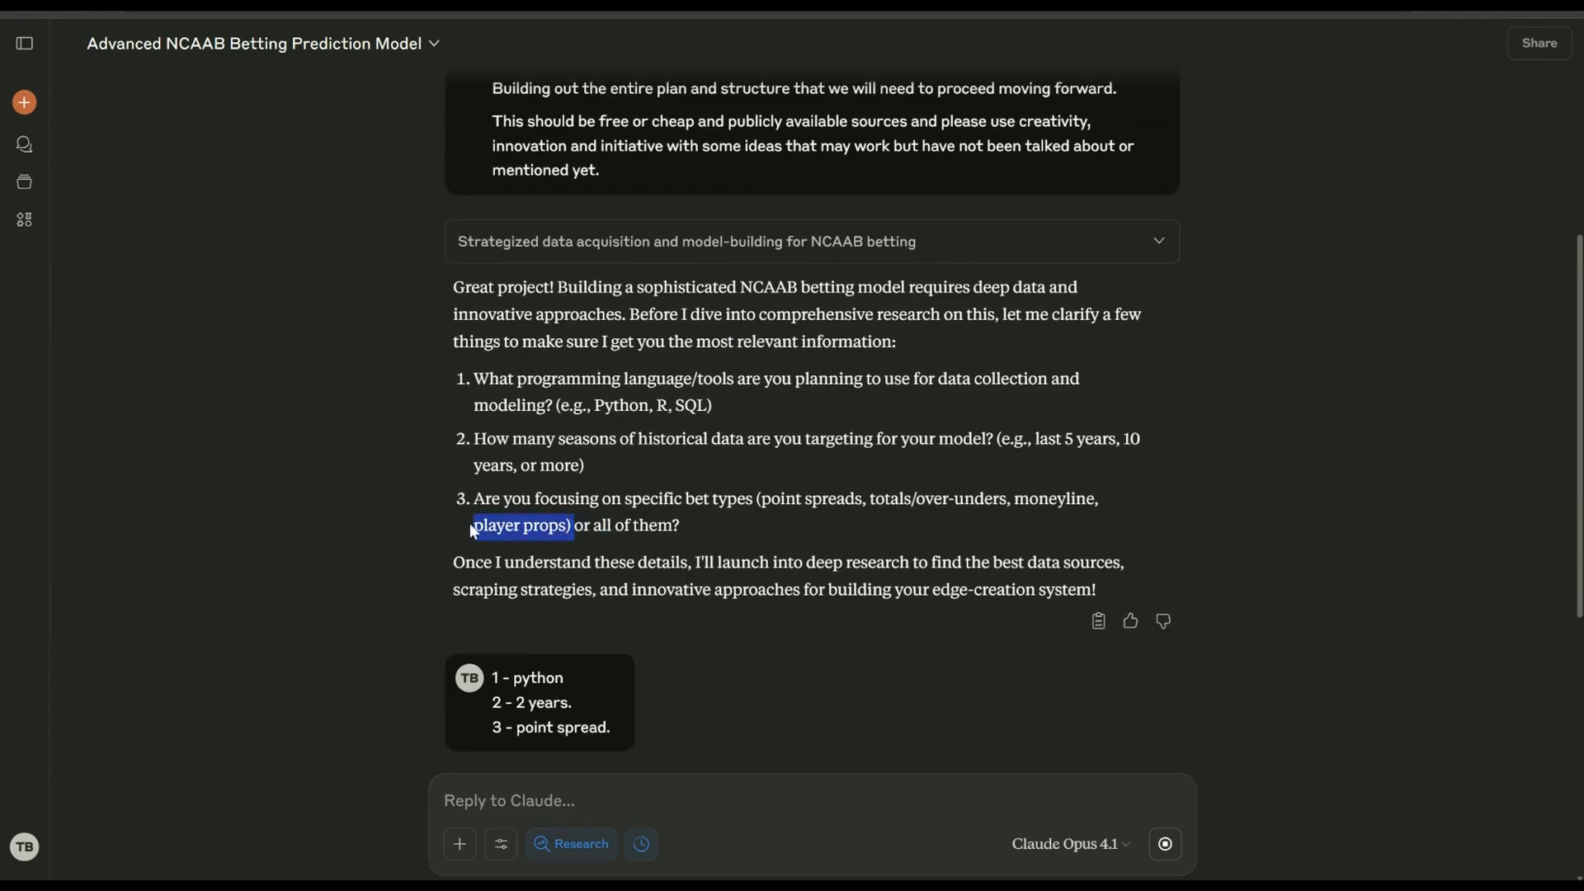
pyautogui.click(521, 534)
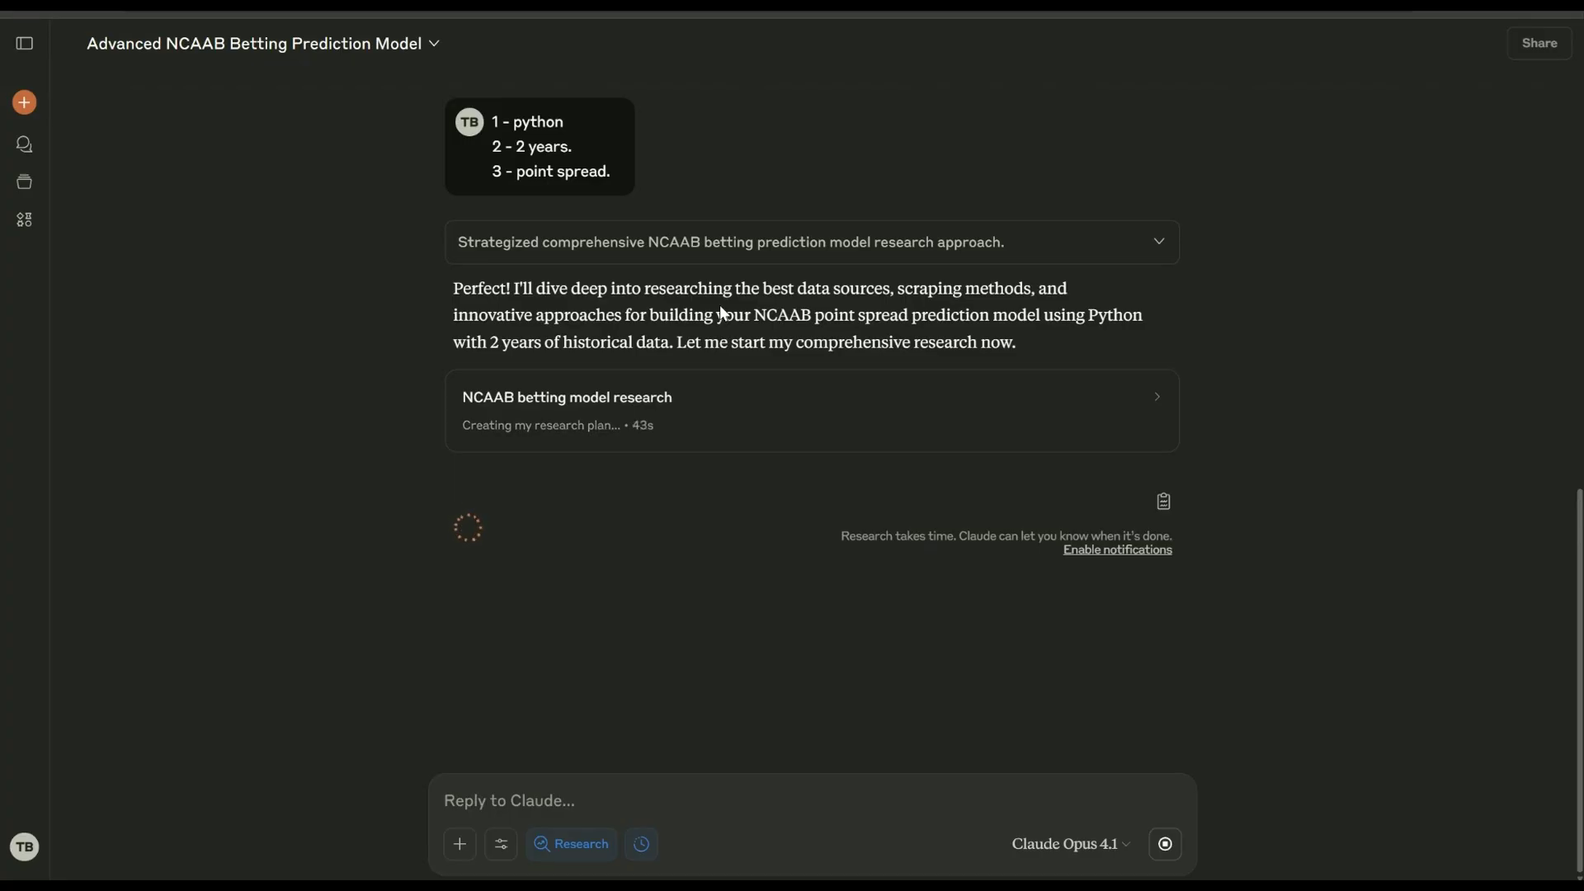
# Step: Reread a paragraph of the original prompt, then return to the latest reply
pyautogui.scroll(5, 703, 345)
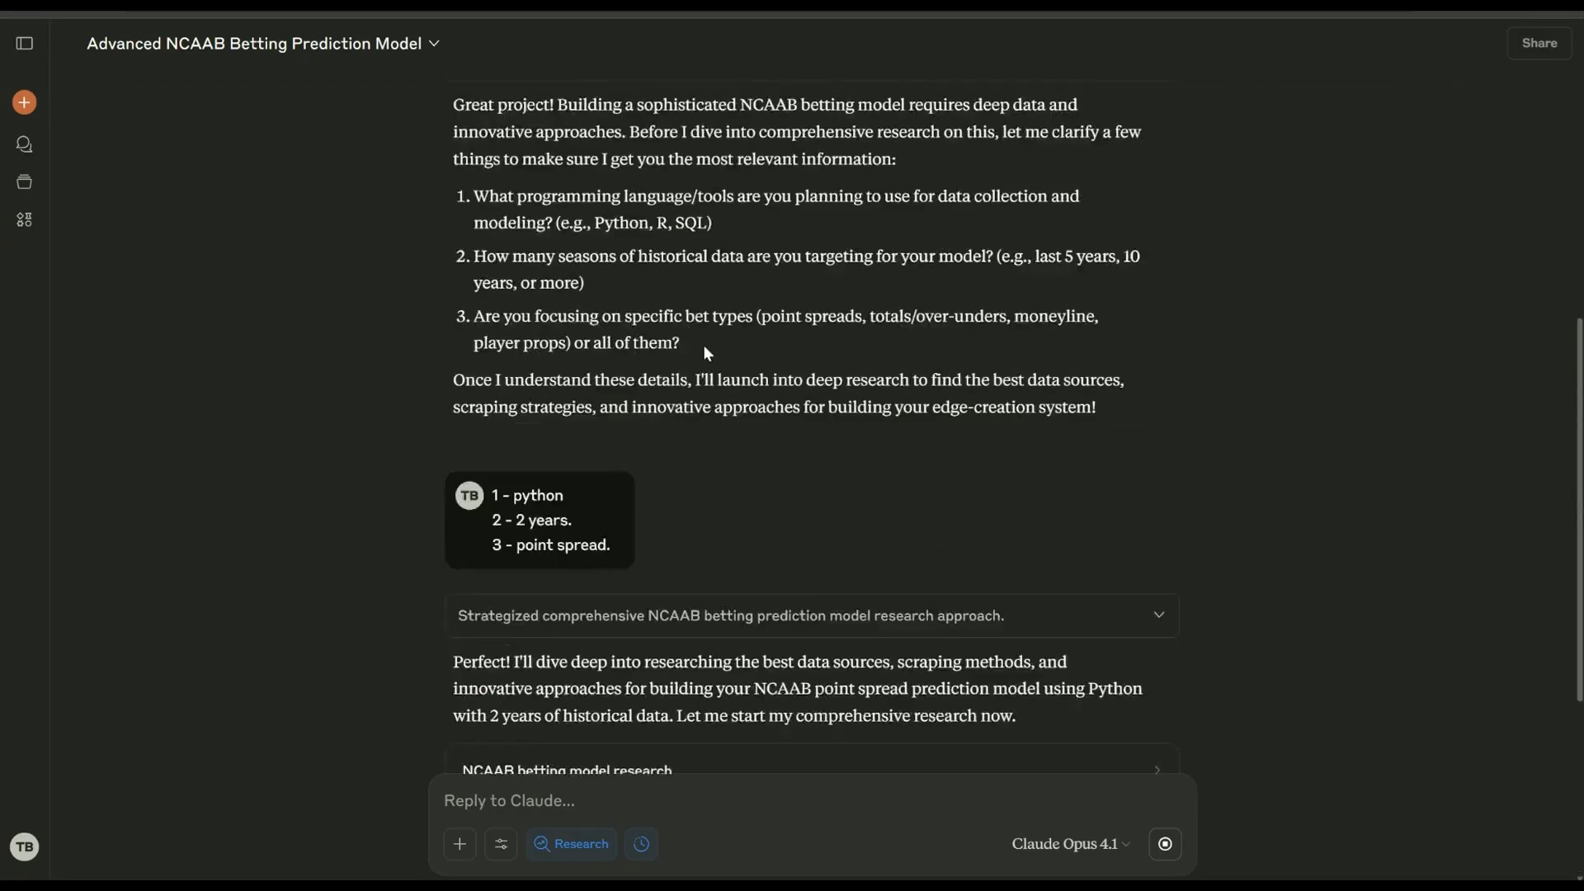
pyautogui.scroll(7, 703, 345)
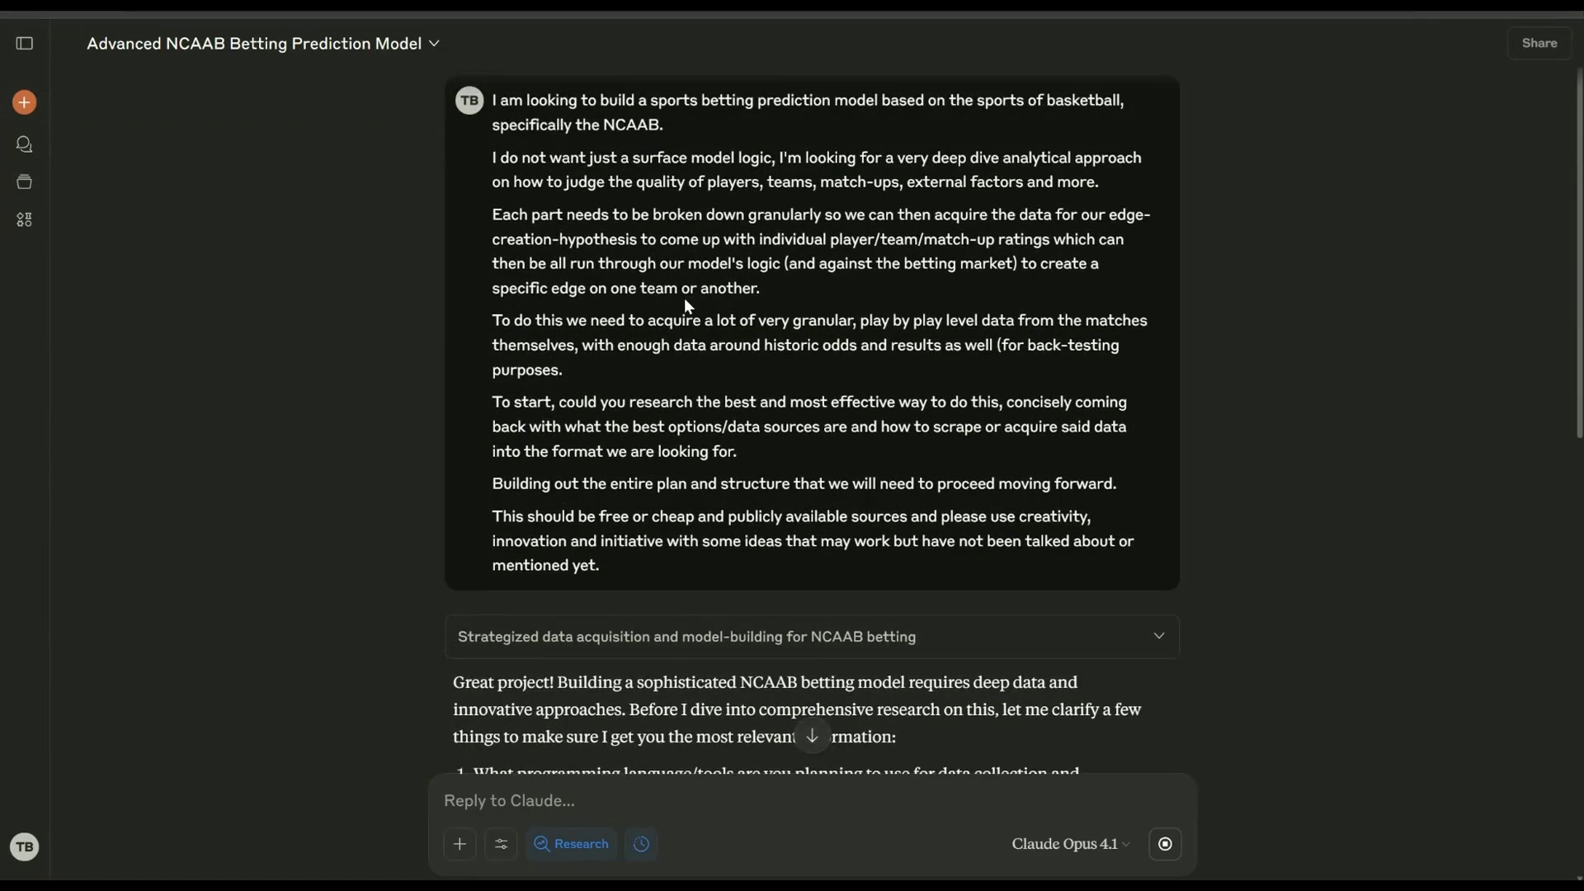
pyautogui.moveTo(491, 159); pyautogui.dragTo(1101, 184)
pyautogui.scroll(-12, 803, 353)
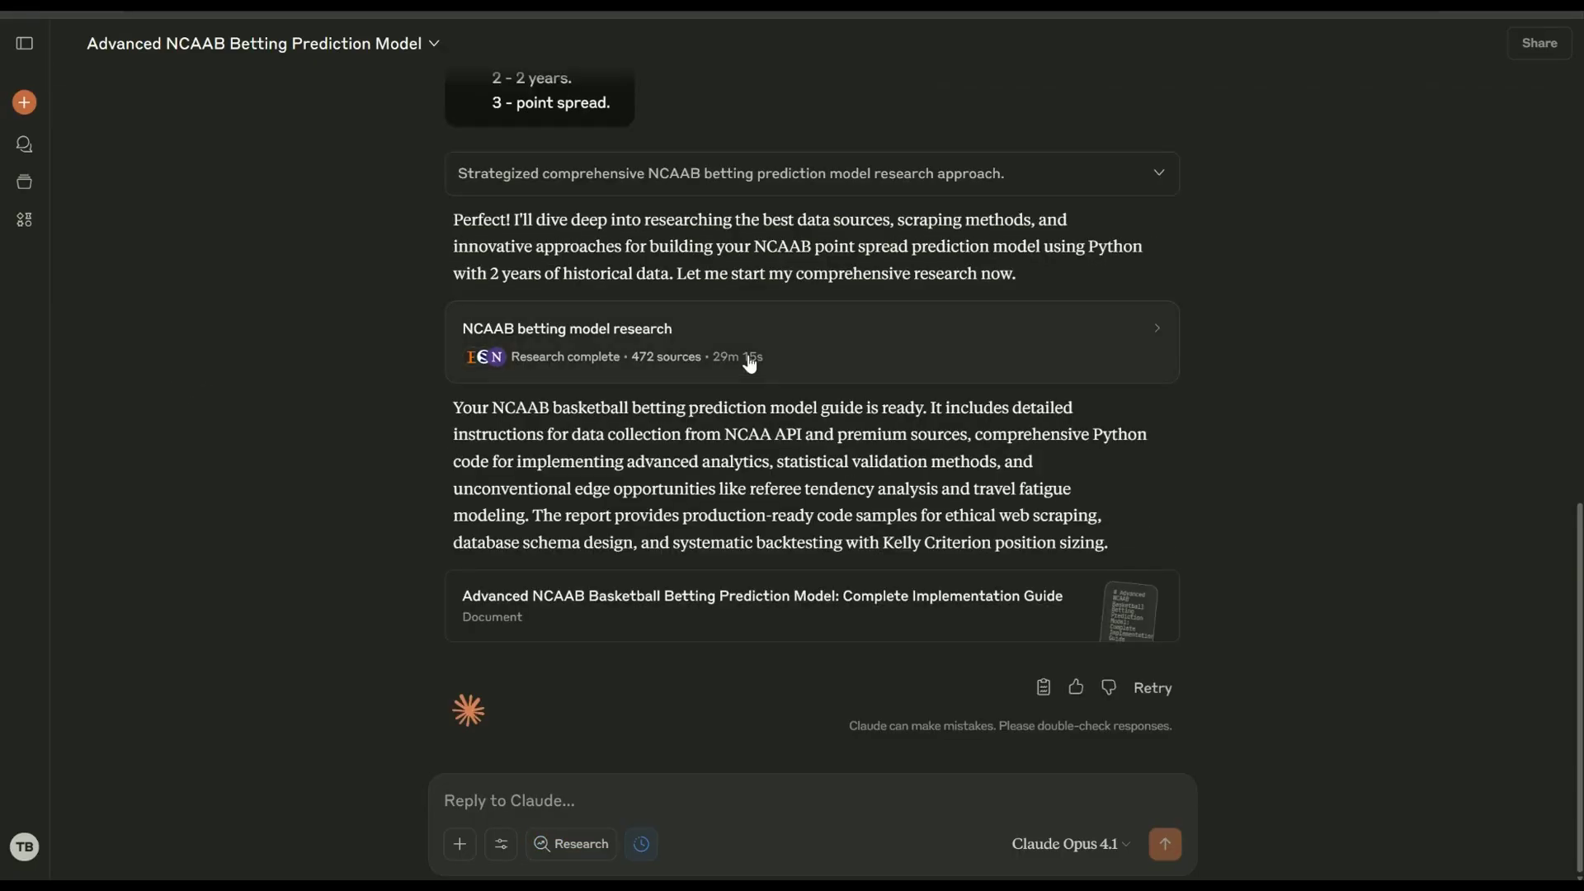
# Step: Skim the summary's data collection, edge and Kelly Criterion points, then open the guide document
pyautogui.moveTo(458, 435); pyautogui.dragTo(817, 438)
pyautogui.click(798, 434)
pyautogui.moveTo(575, 492); pyautogui.dragTo(729, 542)
pyautogui.click(727, 491)
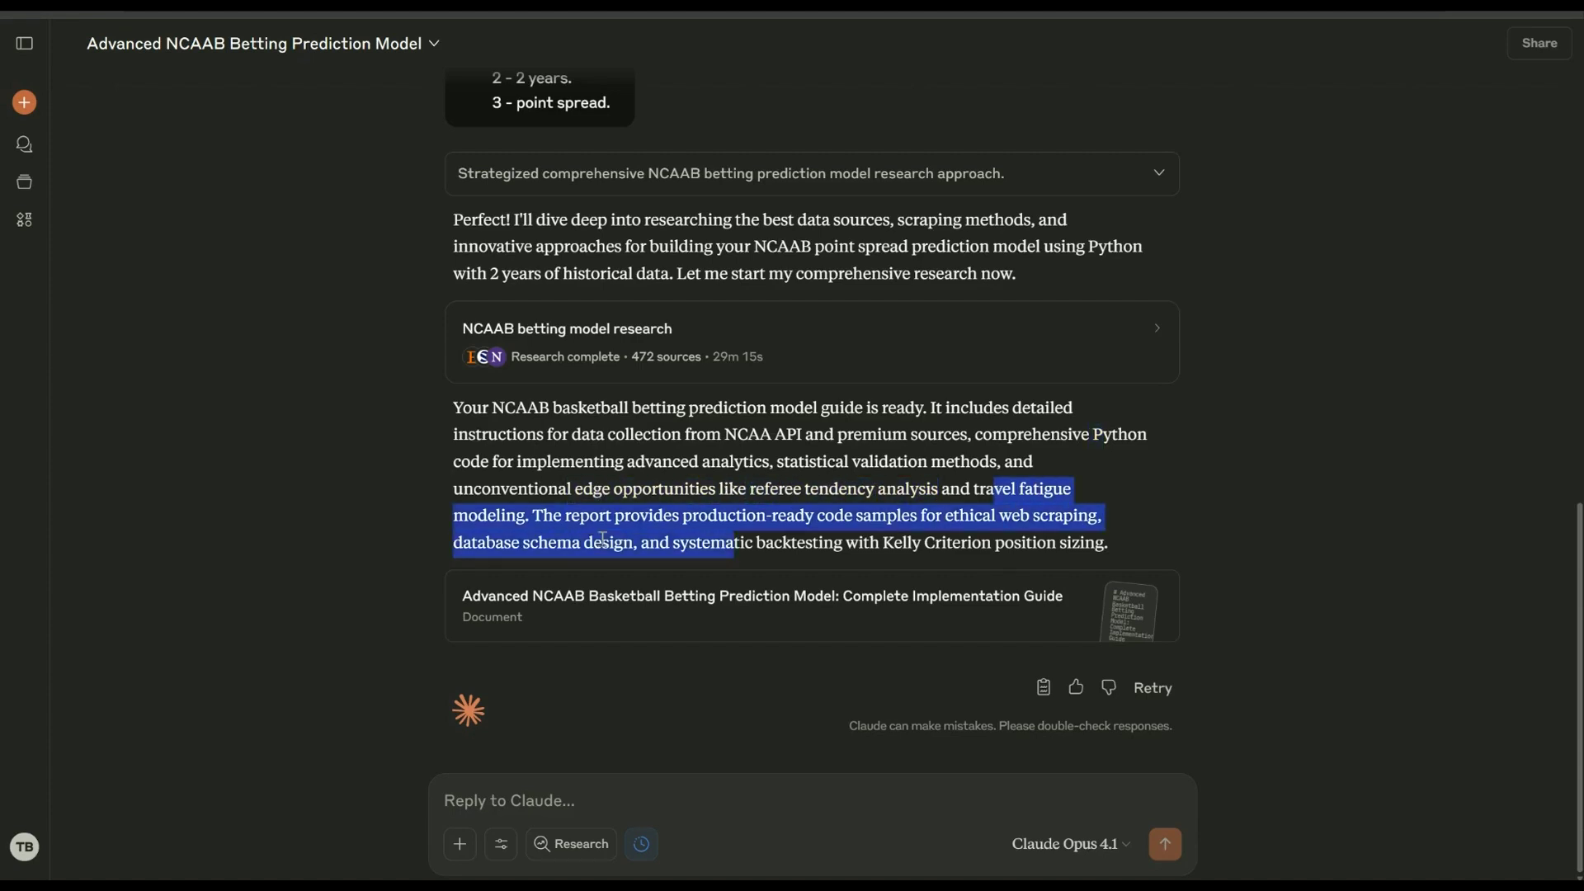
pyautogui.click(609, 540)
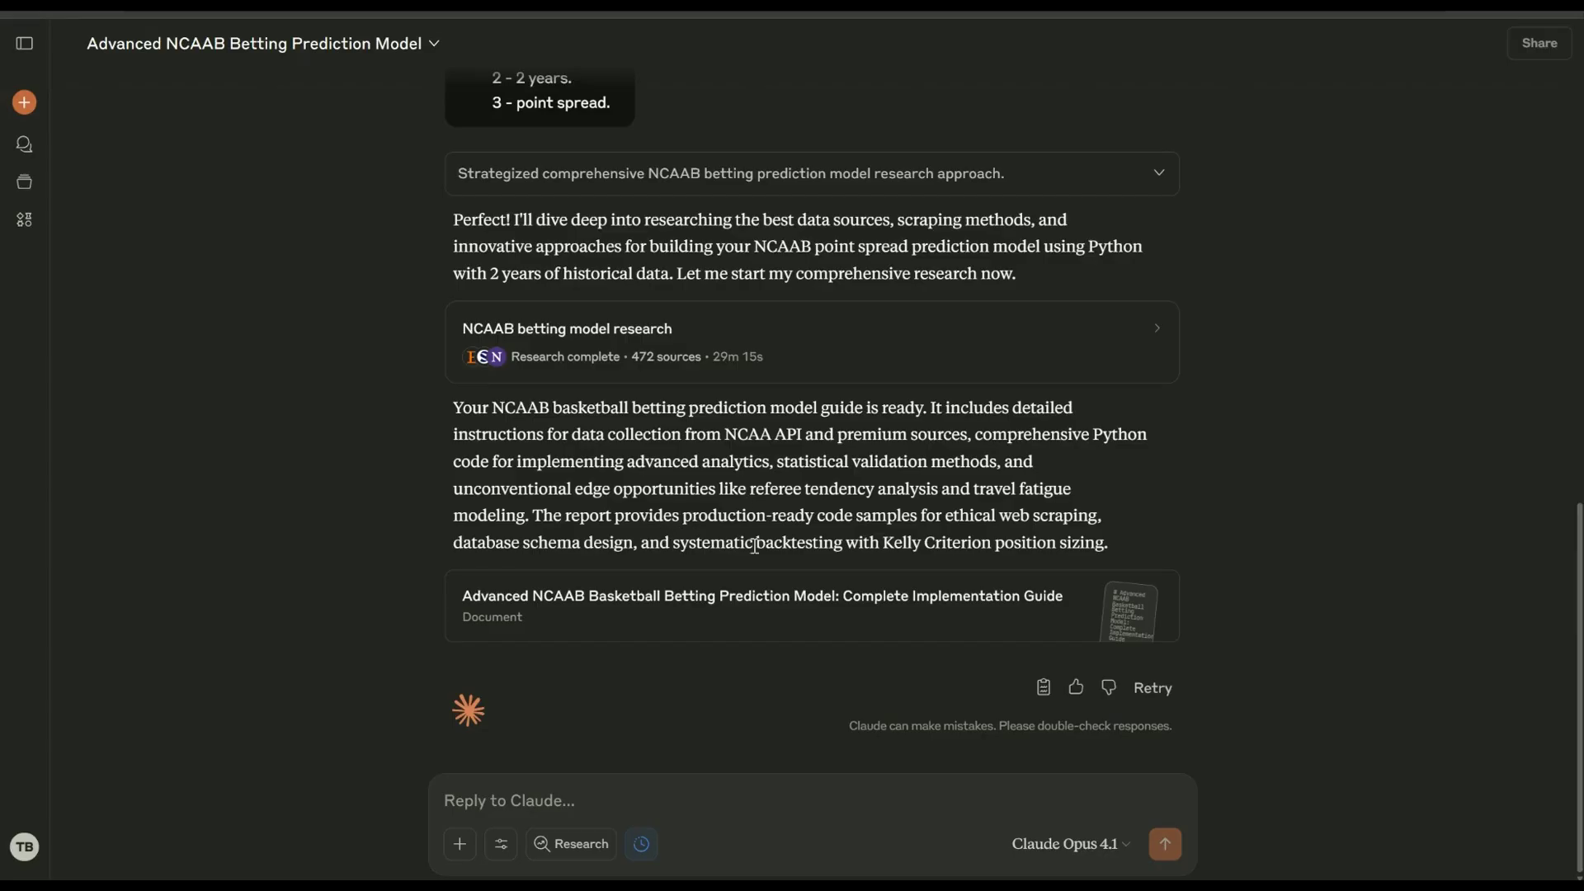
pyautogui.moveTo(894, 542); pyautogui.dragTo(993, 542)
pyautogui.click(976, 577)
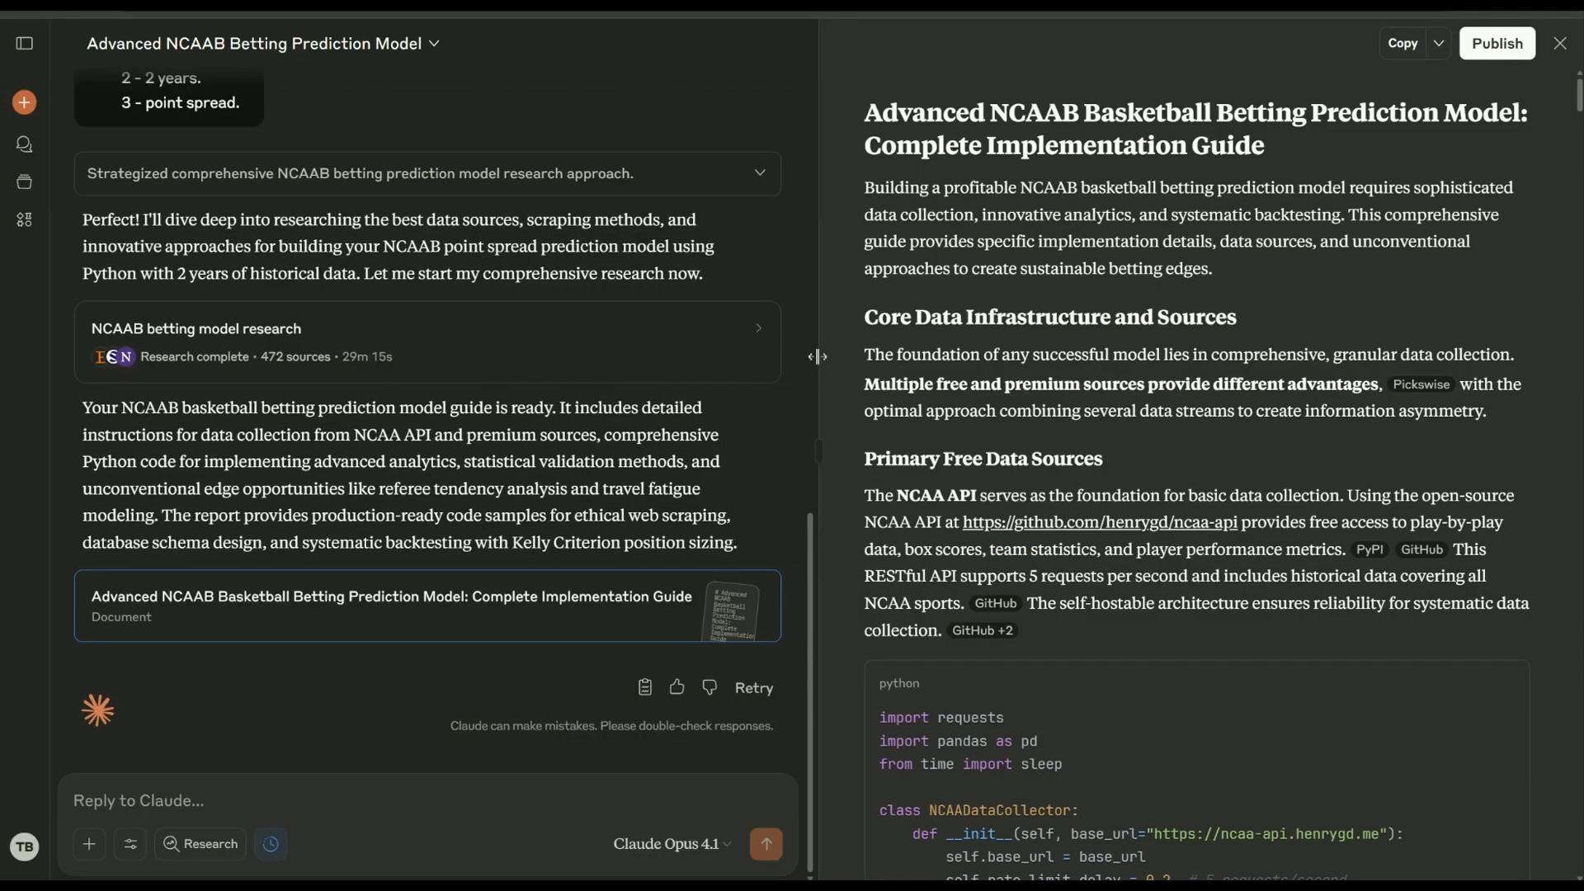
# Step: Widen the guide panel and read the NCAA API free-access entry
pyautogui.moveTo(817, 357); pyautogui.dragTo(480, 355)
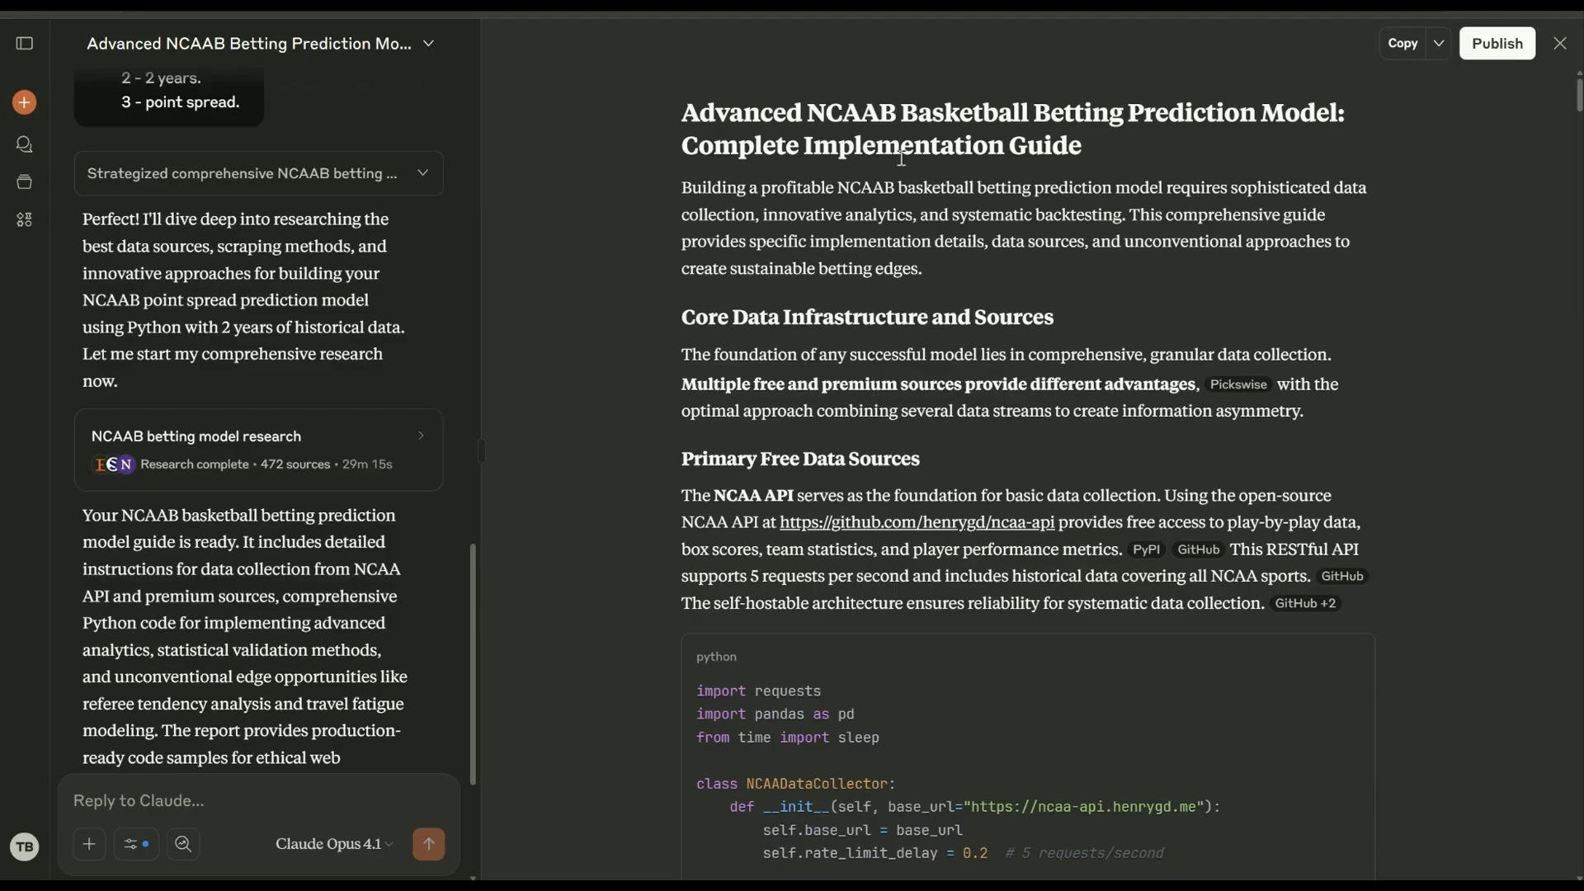
pyautogui.scroll(-2, 932, 198)
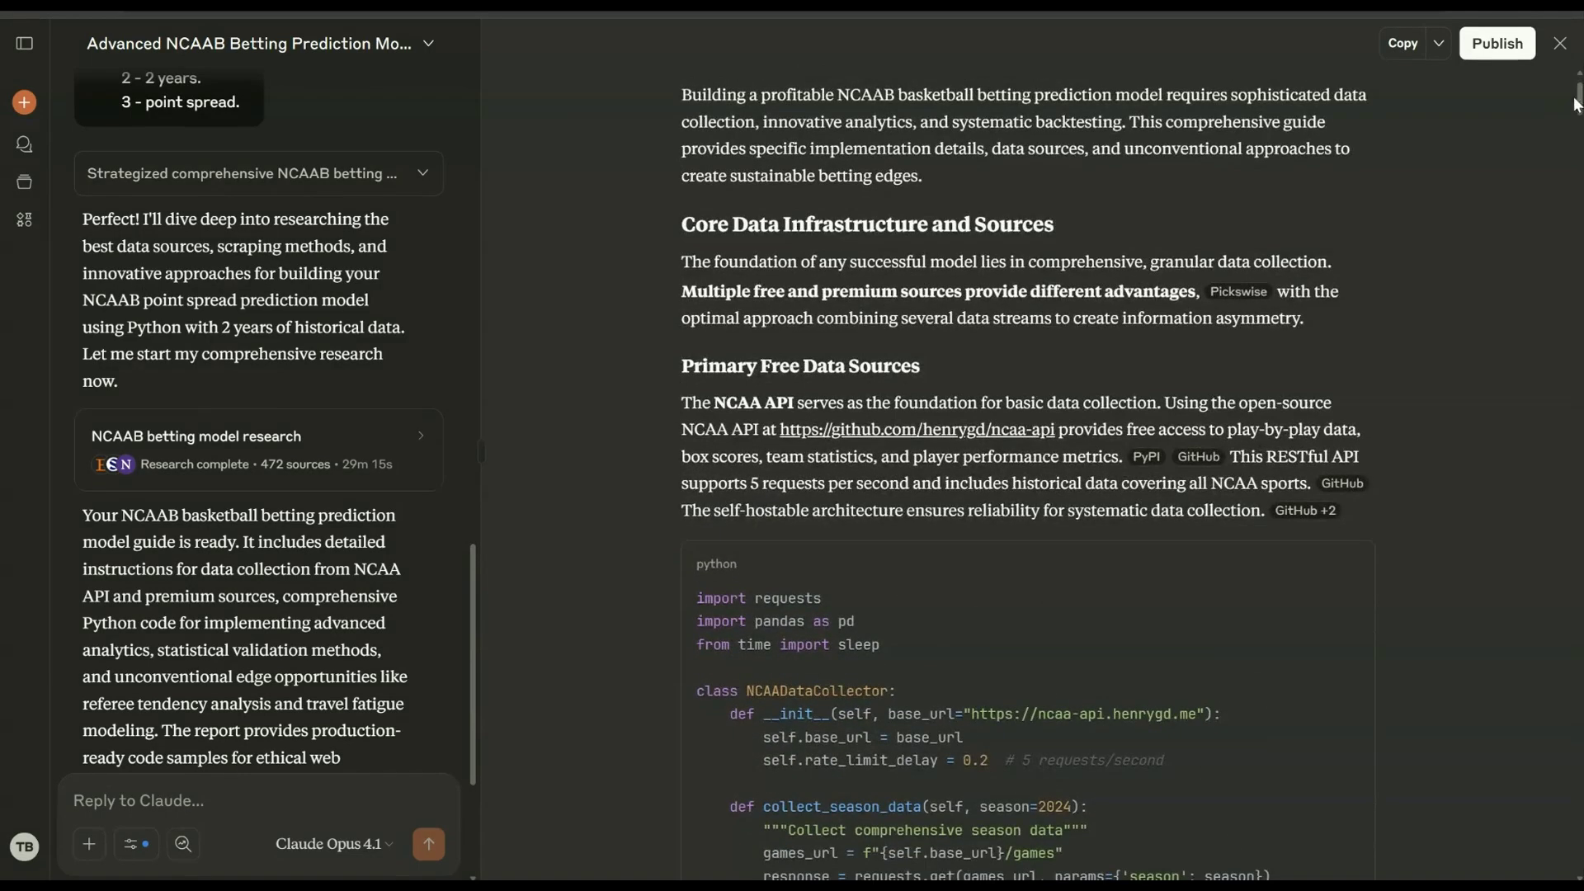
pyautogui.scroll(2, 970, 212)
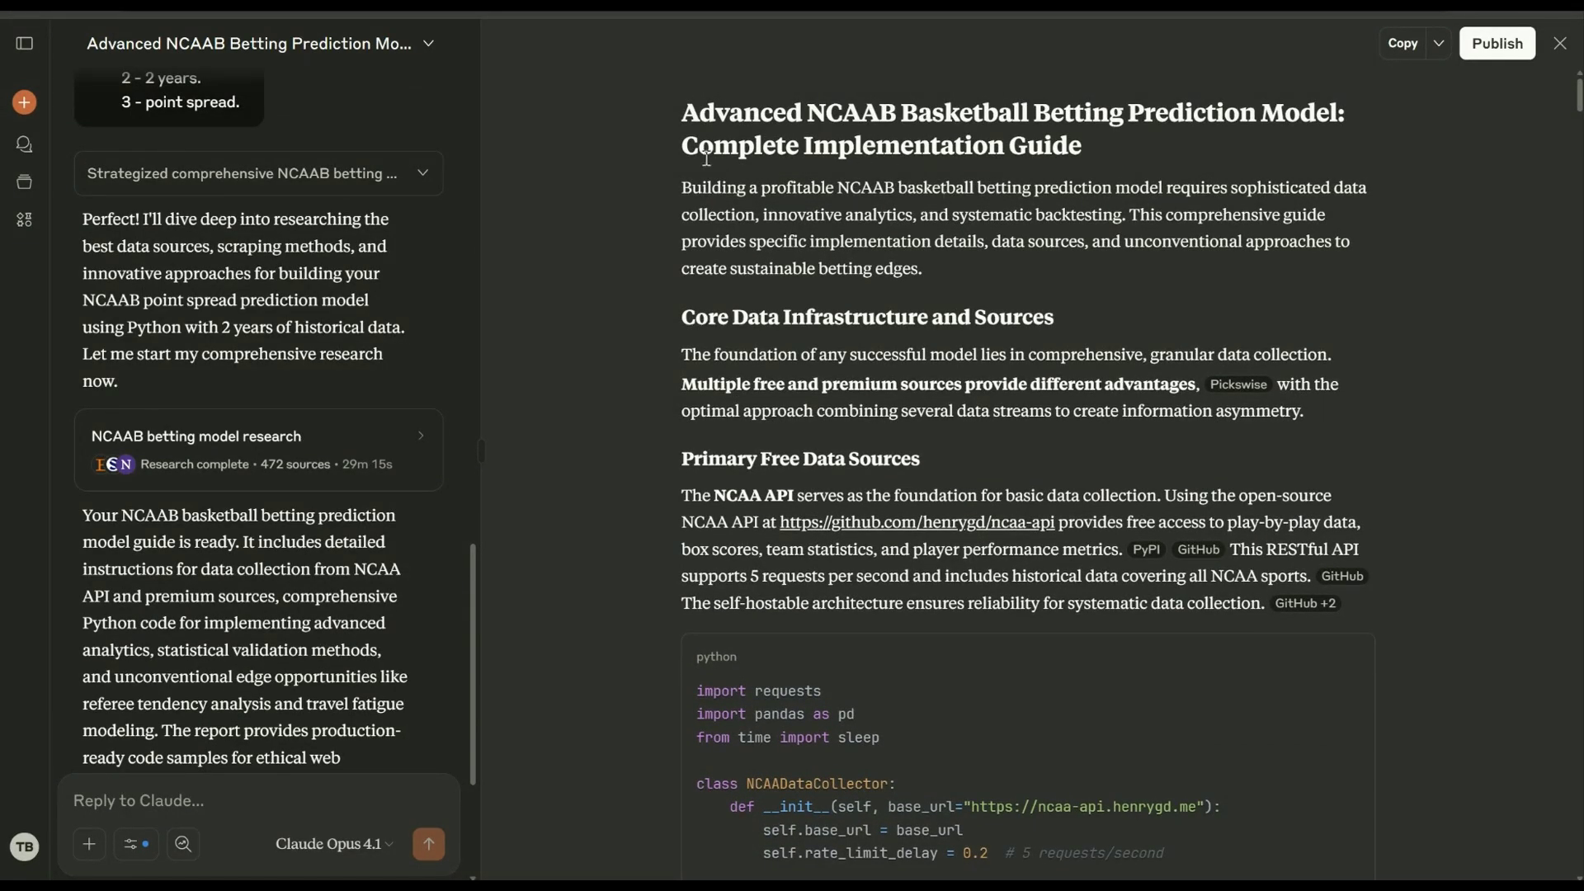
pyautogui.scroll(-6, 711, 116)
pyautogui.moveTo(715, 217); pyautogui.dragTo(794, 217)
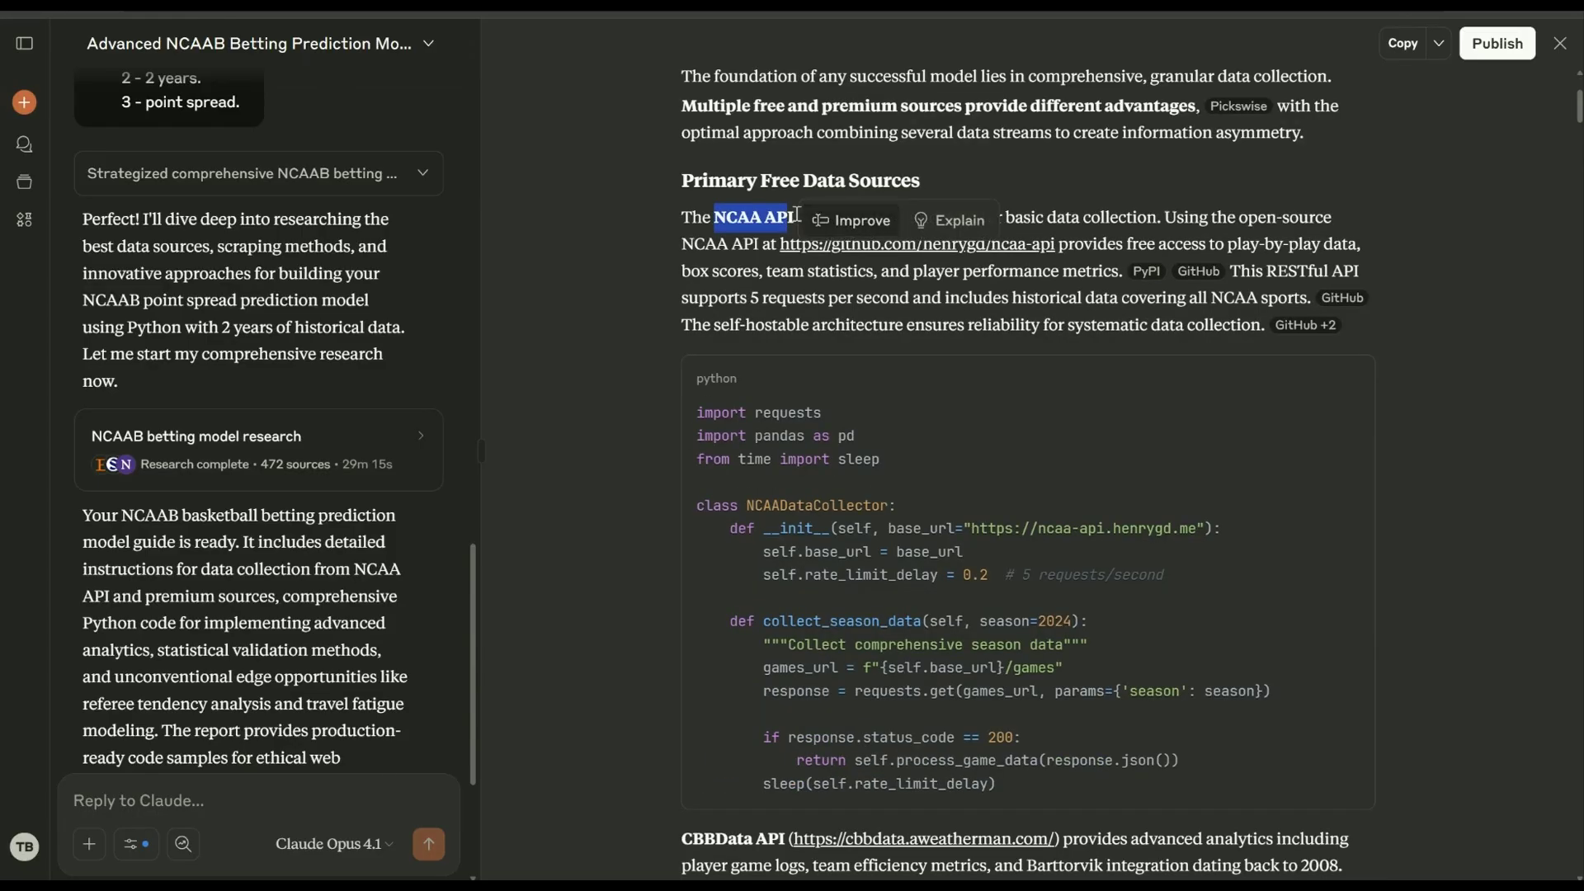
pyautogui.click(1106, 198)
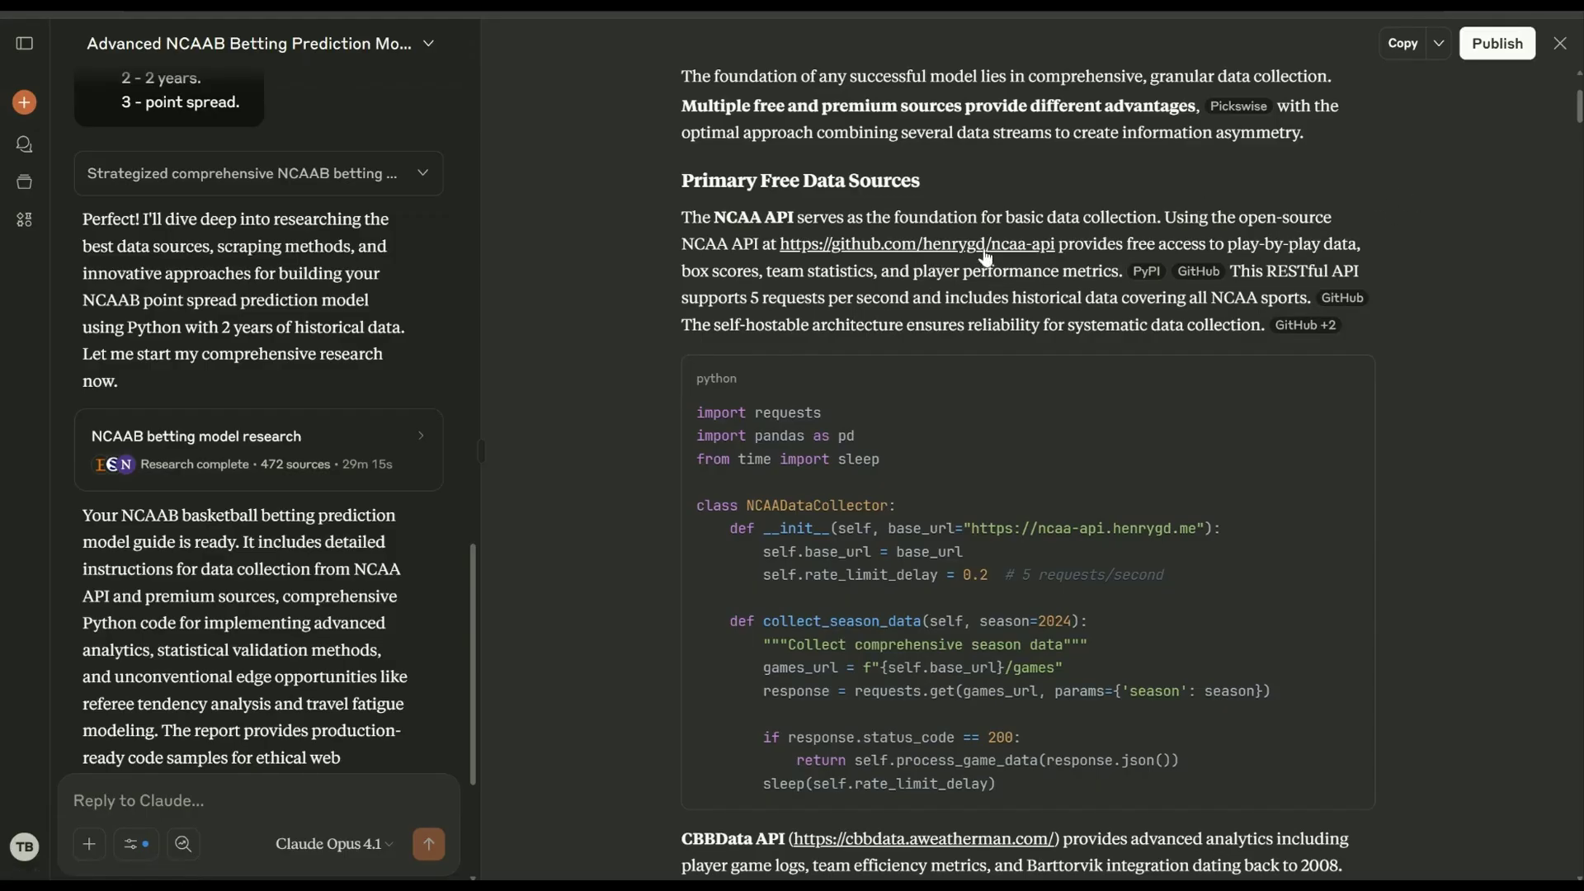
pyautogui.moveTo(1193, 280)
pyautogui.moveTo(1059, 246); pyautogui.dragTo(1118, 272)
pyautogui.click(1172, 240)
pyautogui.moveTo(682, 245); pyautogui.dragTo(748, 246)
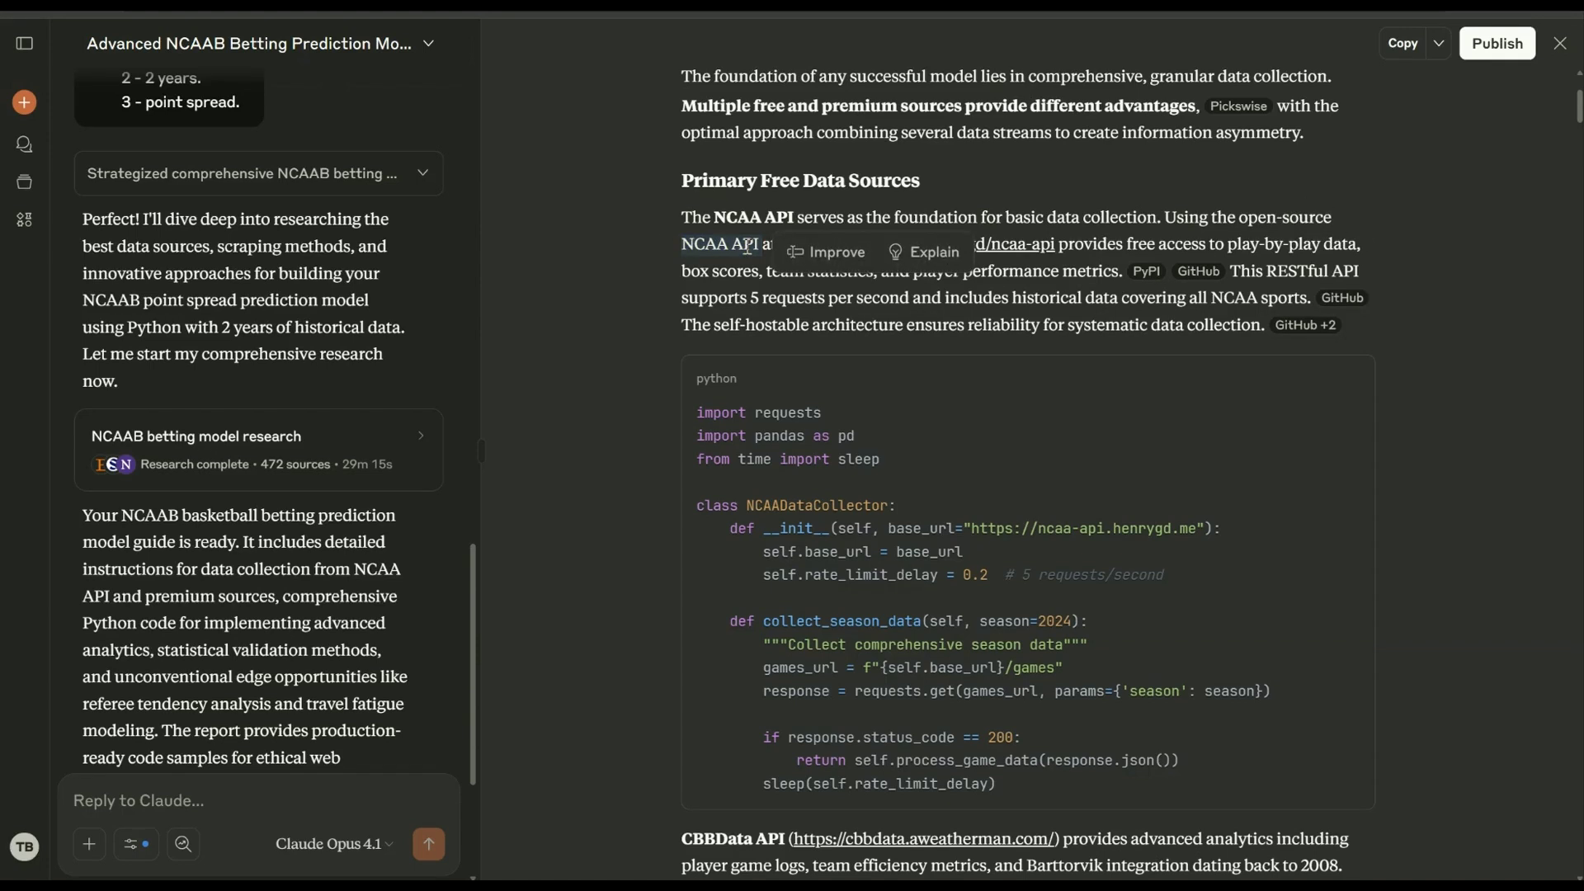
pyautogui.click(1325, 201)
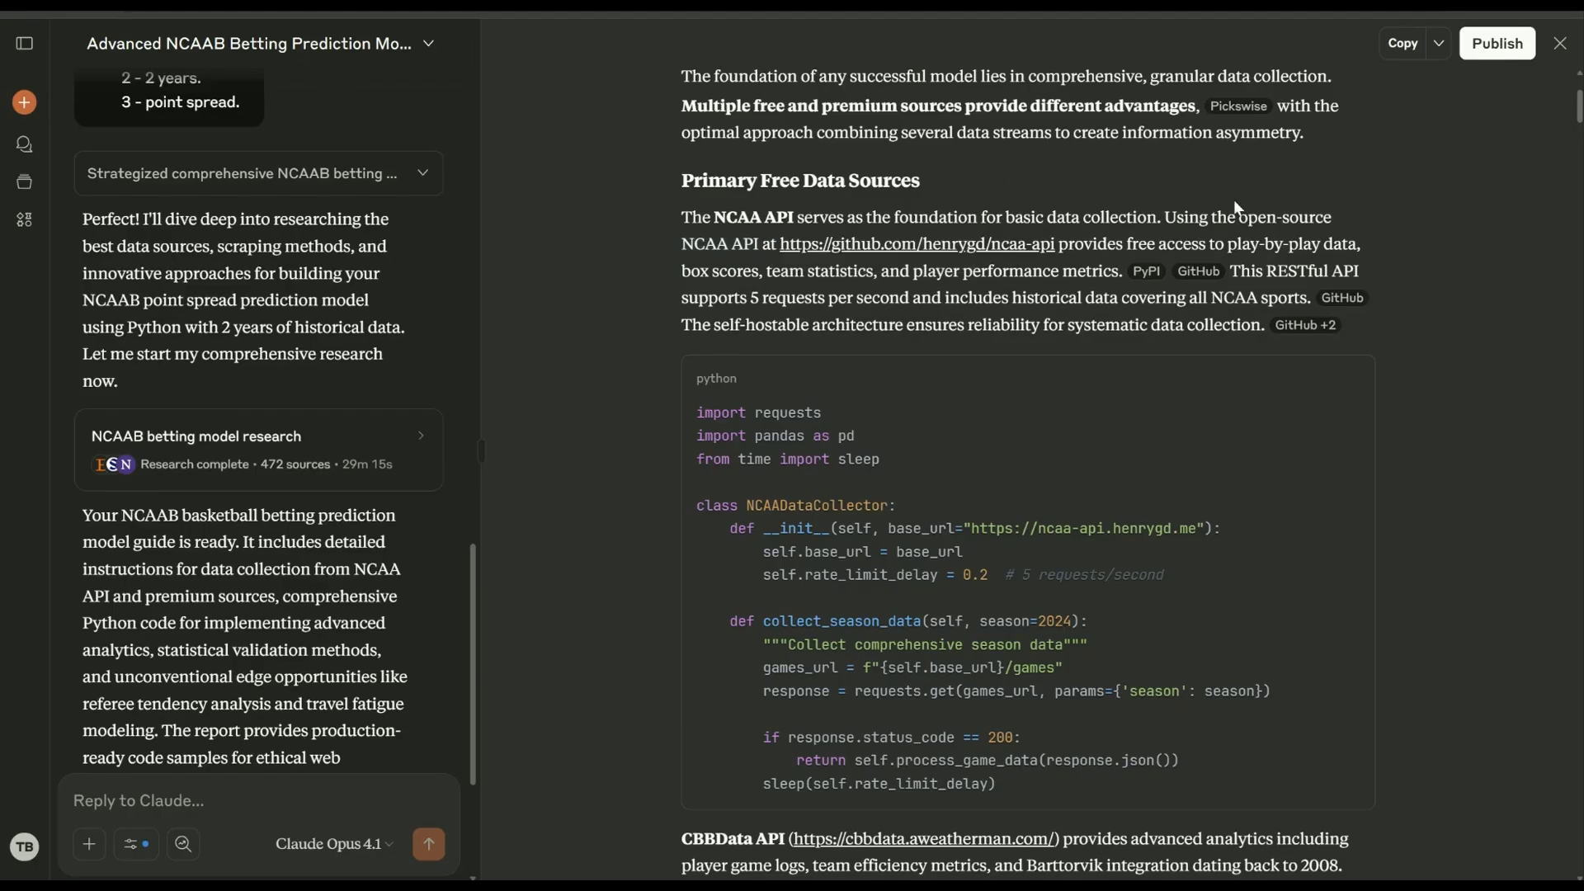
# Step: Scroll past the 5 requests-per-second limit to the CBBData API and Barttorvik entry
pyautogui.scroll(-1, 1473, 190)
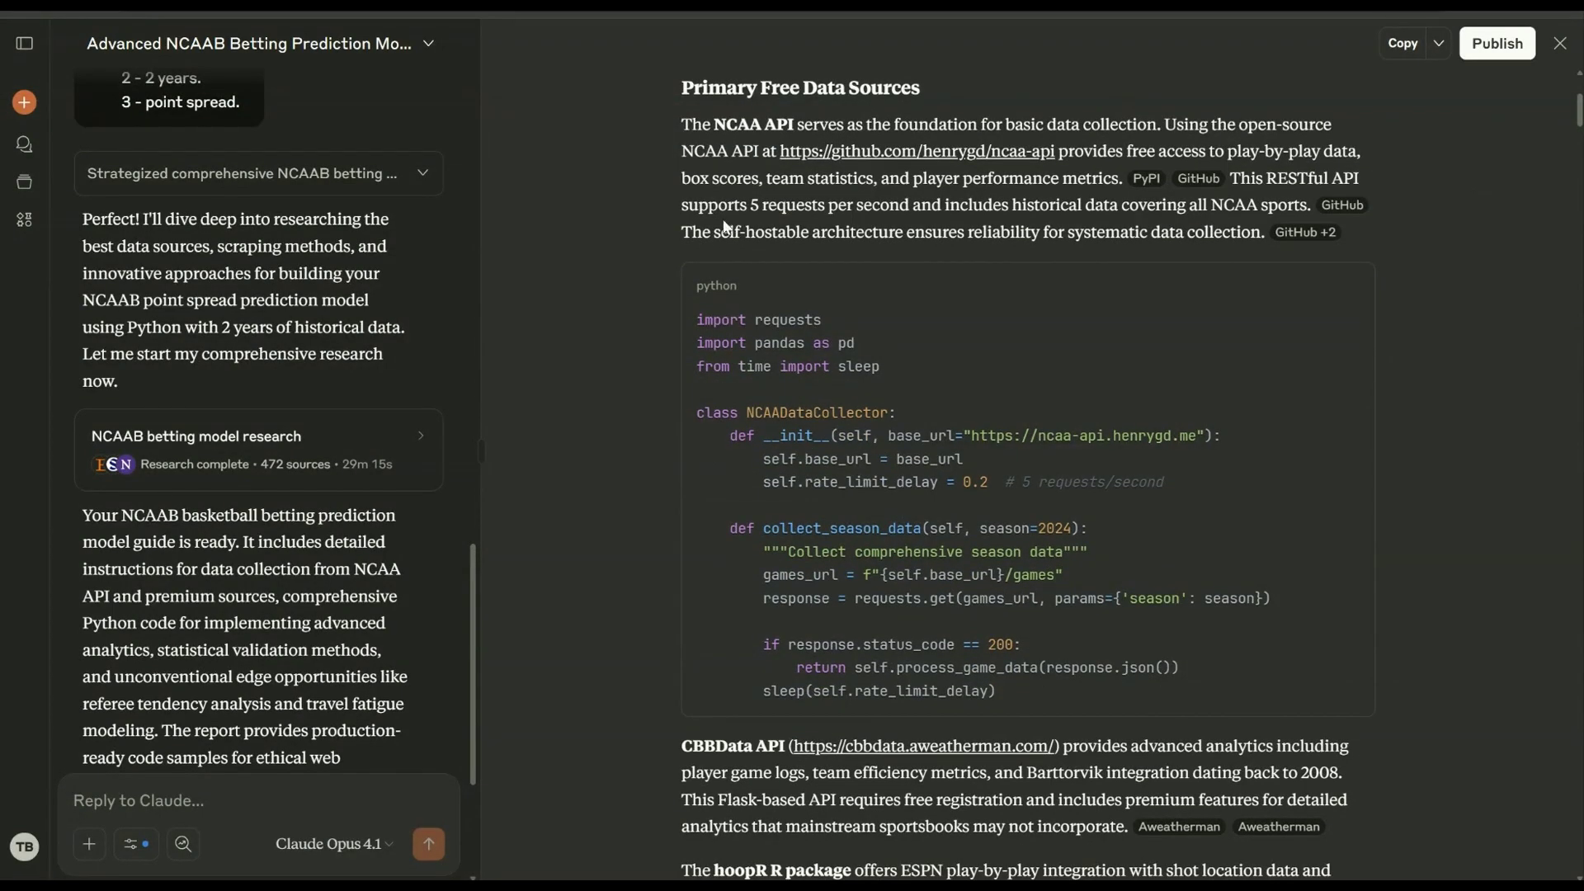
pyautogui.moveTo(751, 205); pyautogui.dragTo(1127, 205)
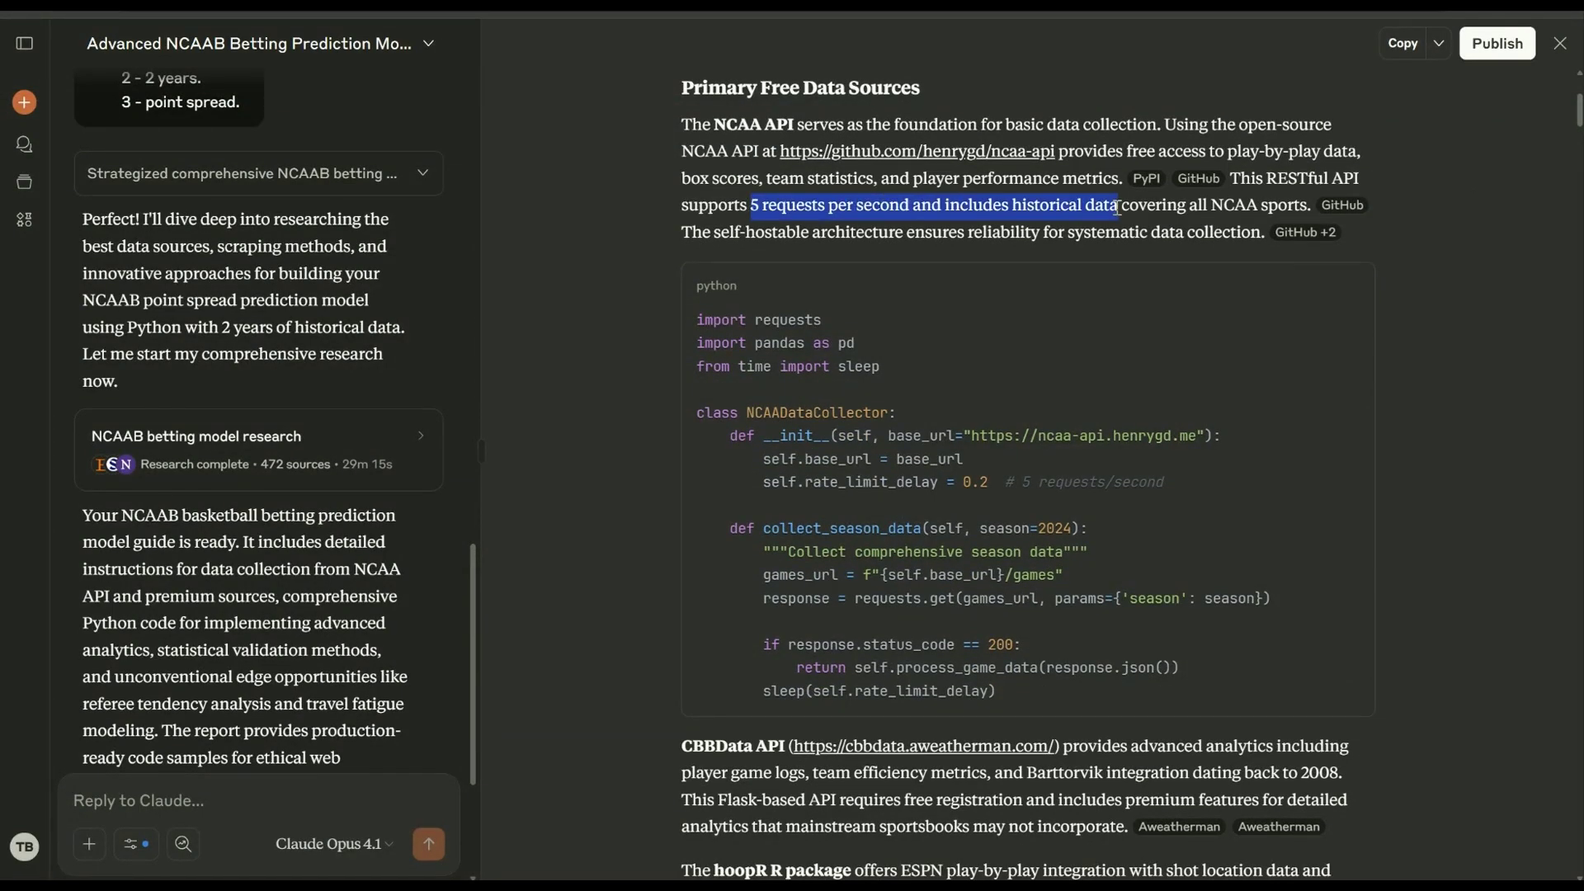
pyautogui.click(1462, 185)
pyautogui.scroll(-3, 1462, 185)
pyautogui.scroll(3, 1444, 190)
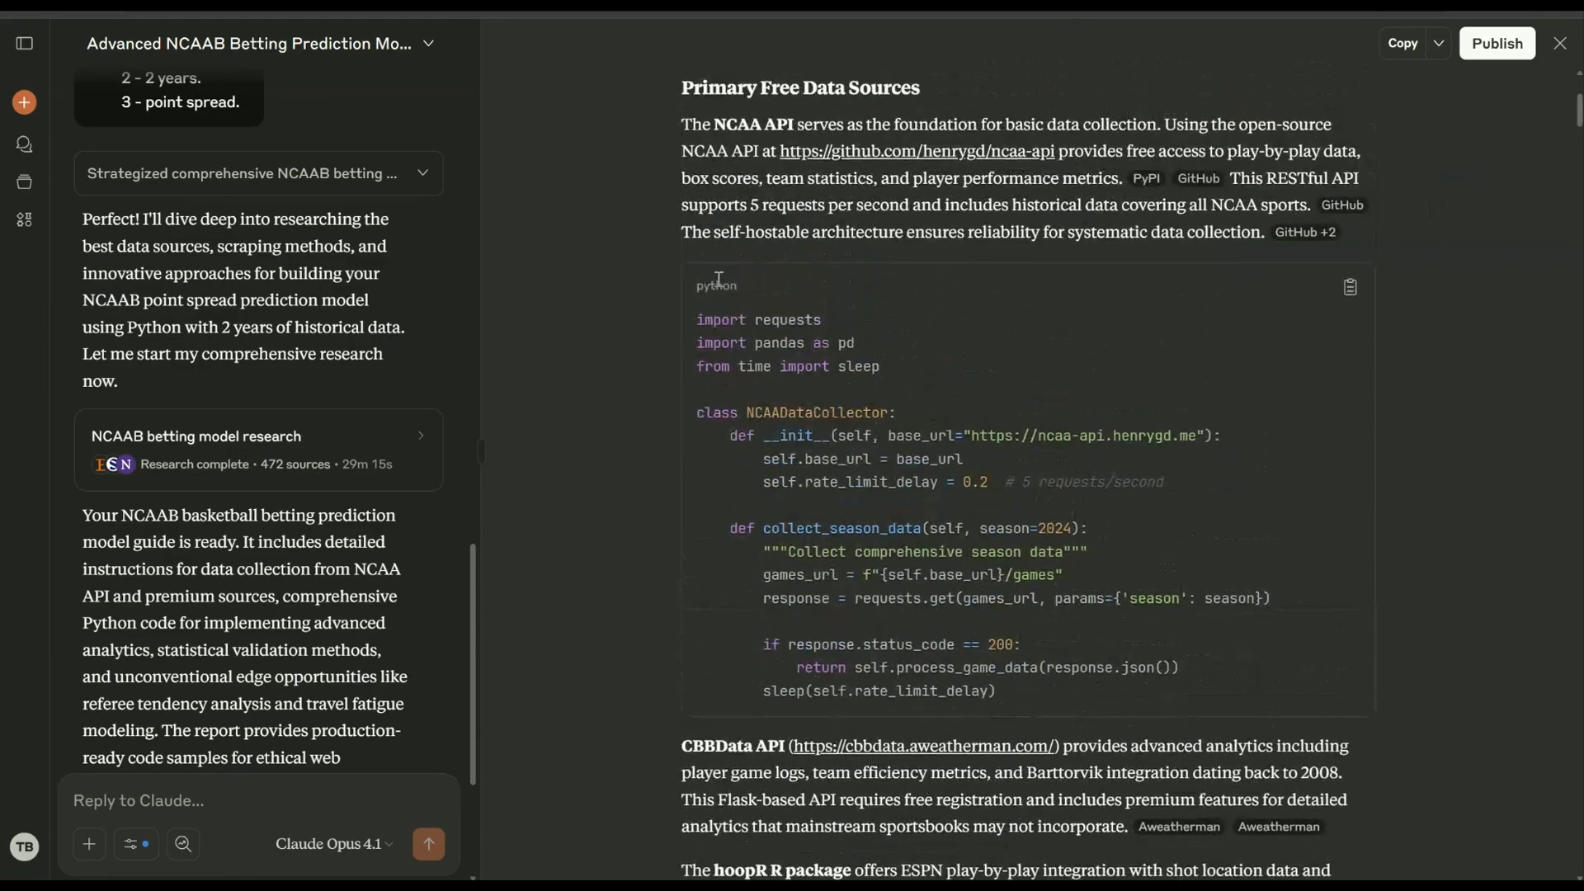
pyautogui.scroll(-2, 925, 390)
pyautogui.scroll(-2, 1177, 343)
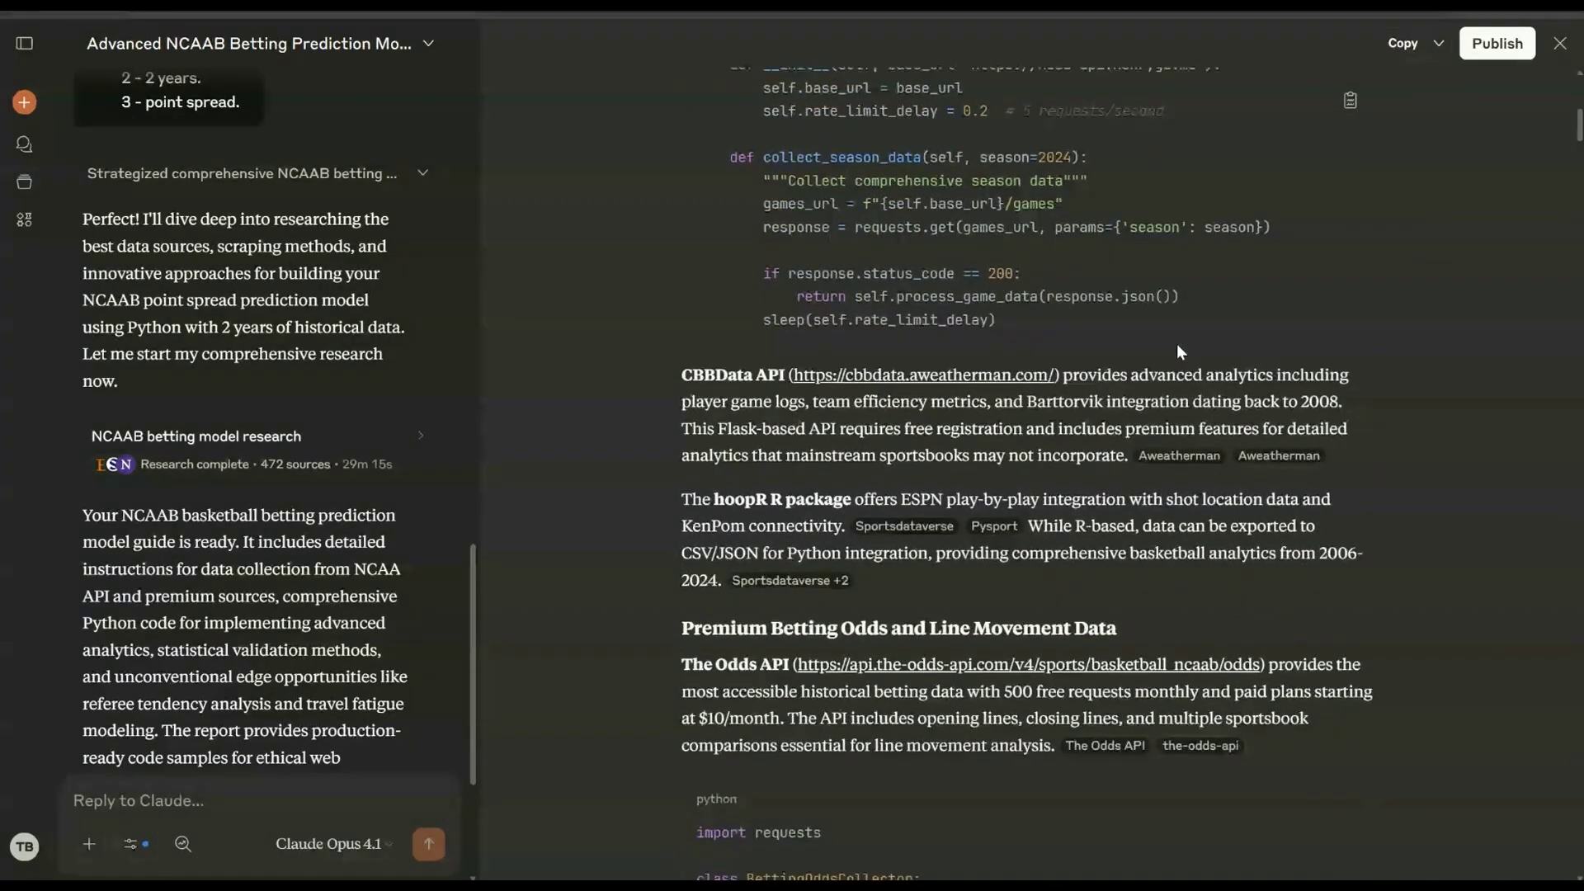
pyautogui.scroll(-1, 1179, 345)
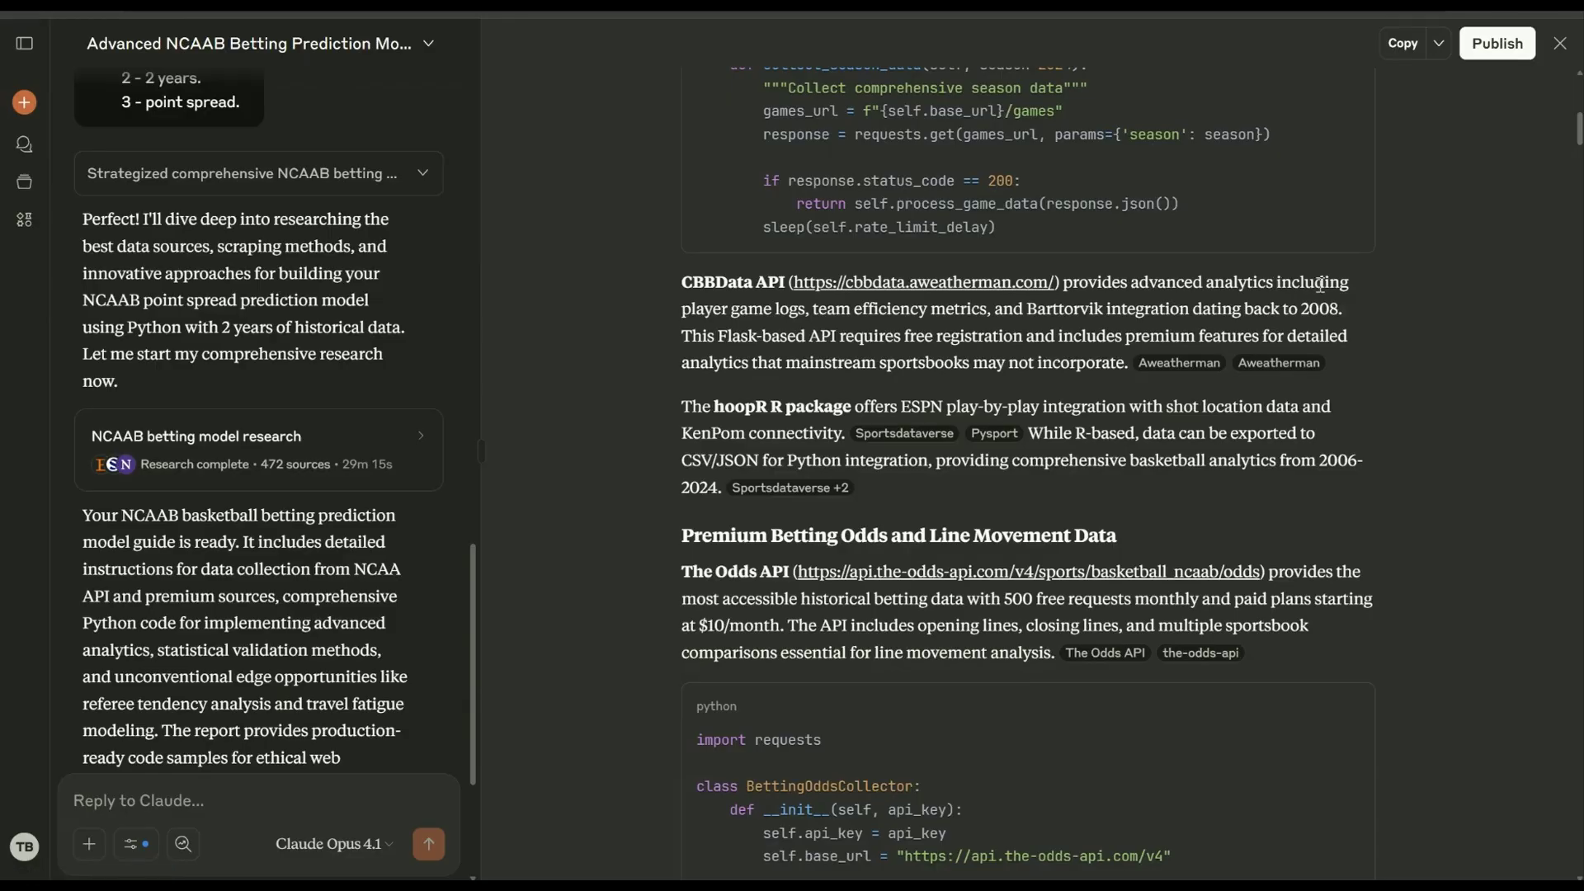
pyautogui.moveTo(1027, 308); pyautogui.dragTo(1092, 309)
pyautogui.click(1398, 297)
pyautogui.moveTo(1027, 310); pyautogui.dragTo(1112, 310)
pyautogui.click(1500, 259)
# Step: Scroll past the Odds API and BetLabs sections to the KenPom kenpompy code
pyautogui.scroll(-1, 727, 420)
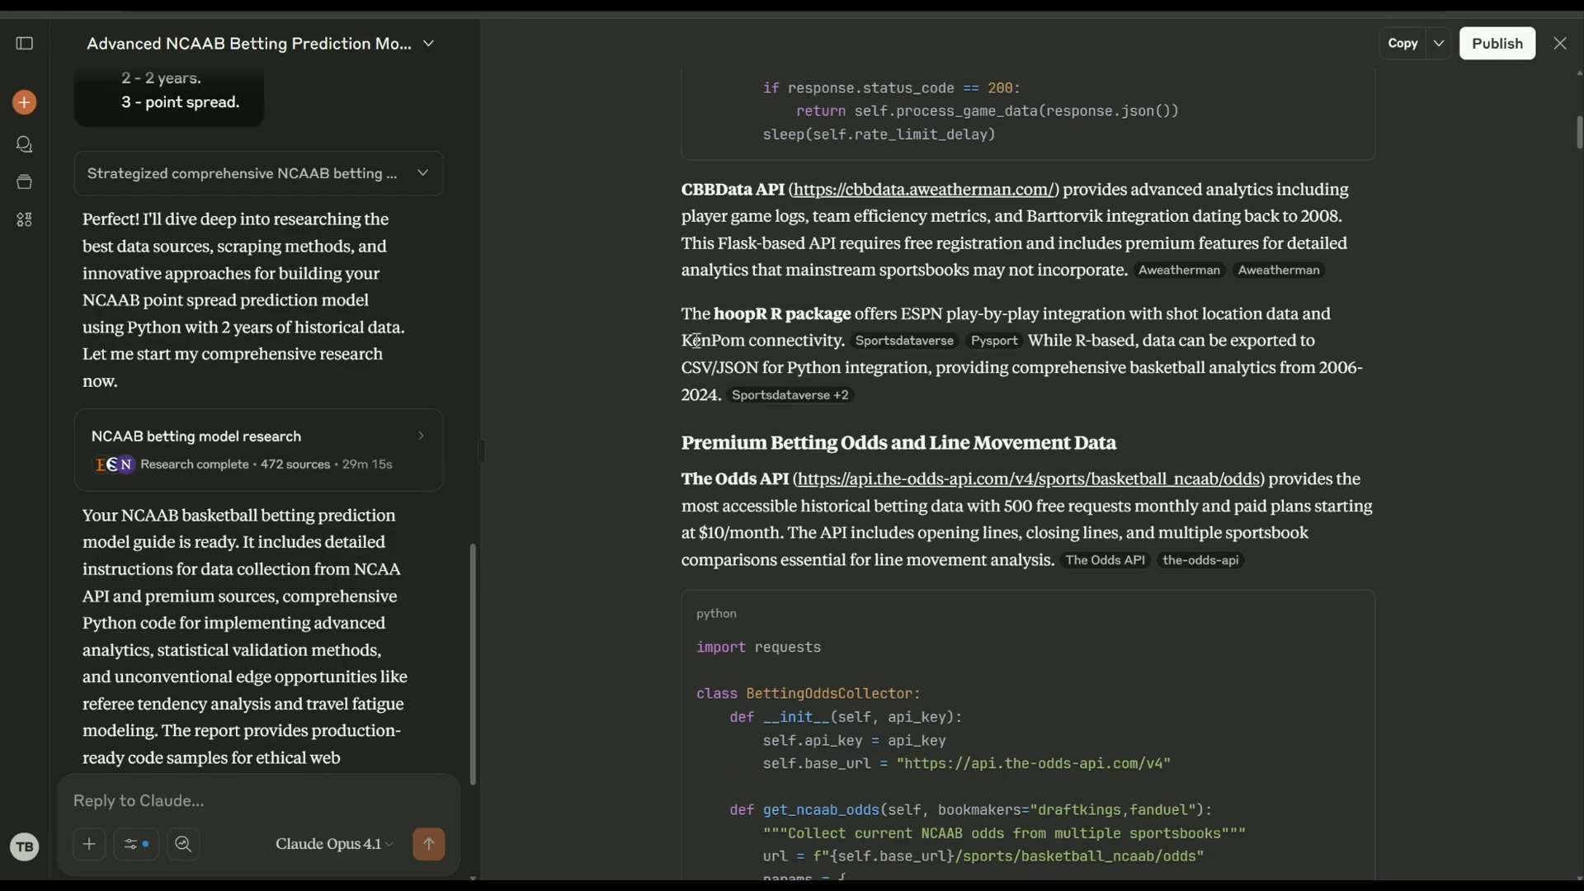
pyautogui.doubleClick(691, 338)
pyautogui.click(691, 338)
pyautogui.scroll(-2, 919, 264)
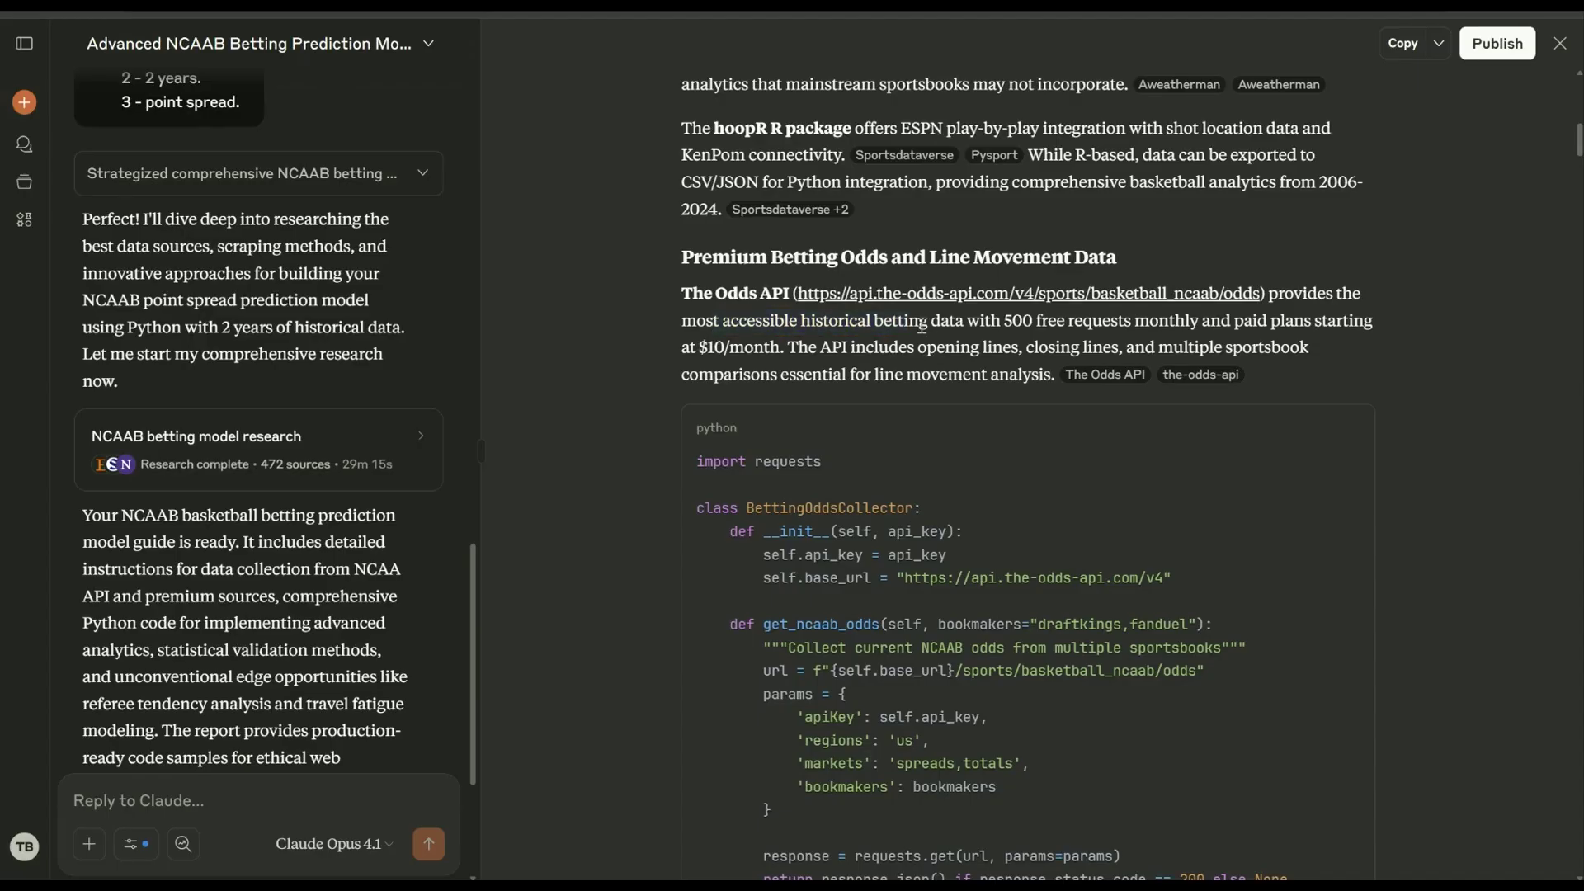
pyautogui.scroll(-5, 677, 462)
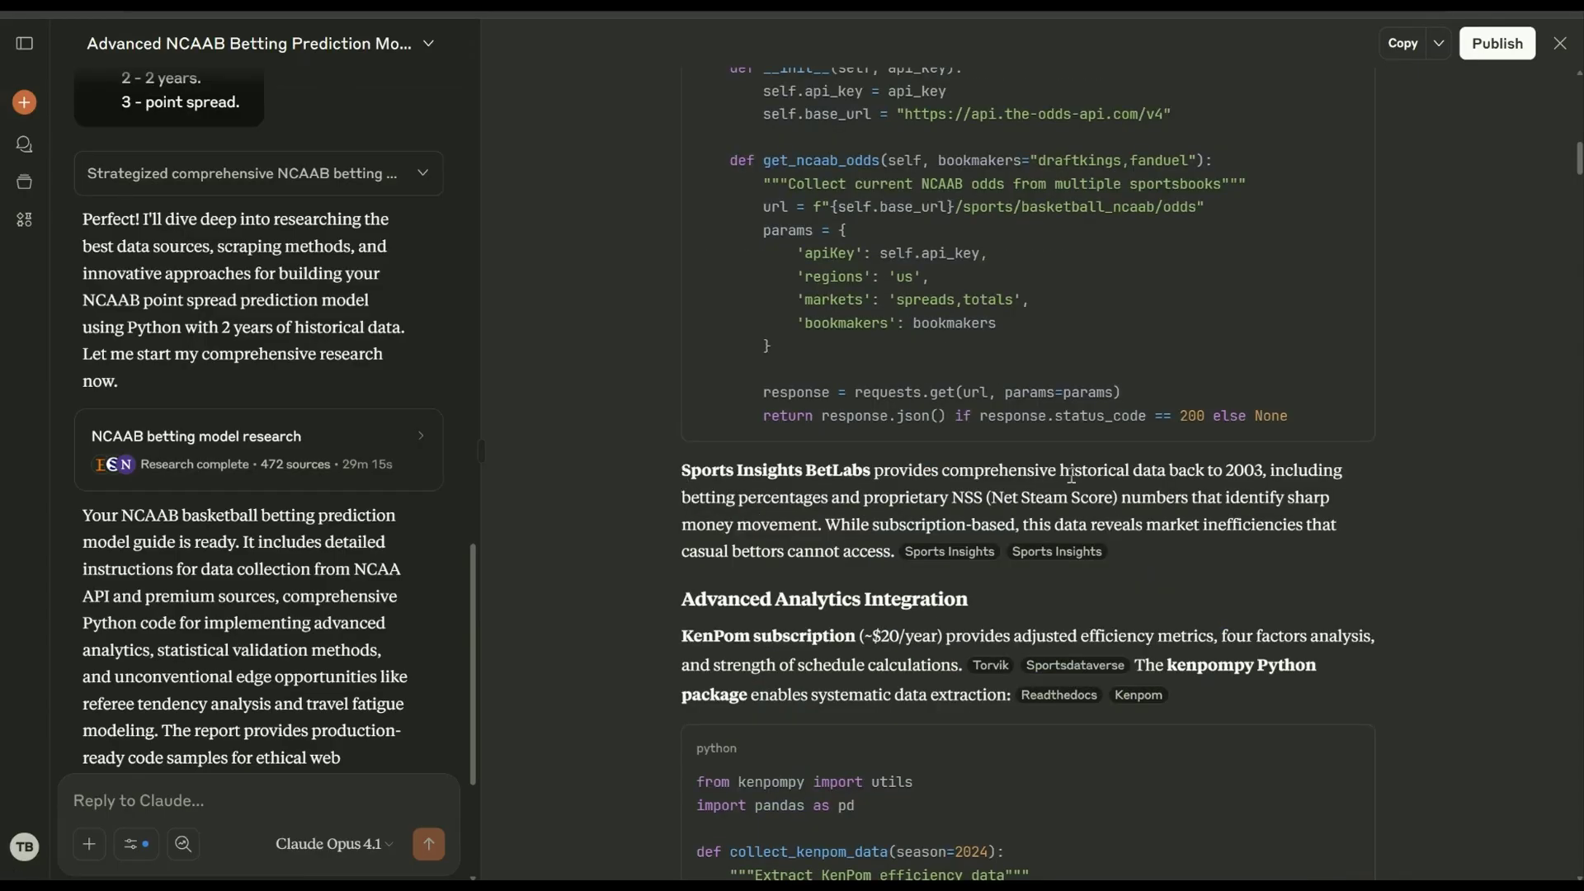
pyautogui.scroll(-1, 878, 471)
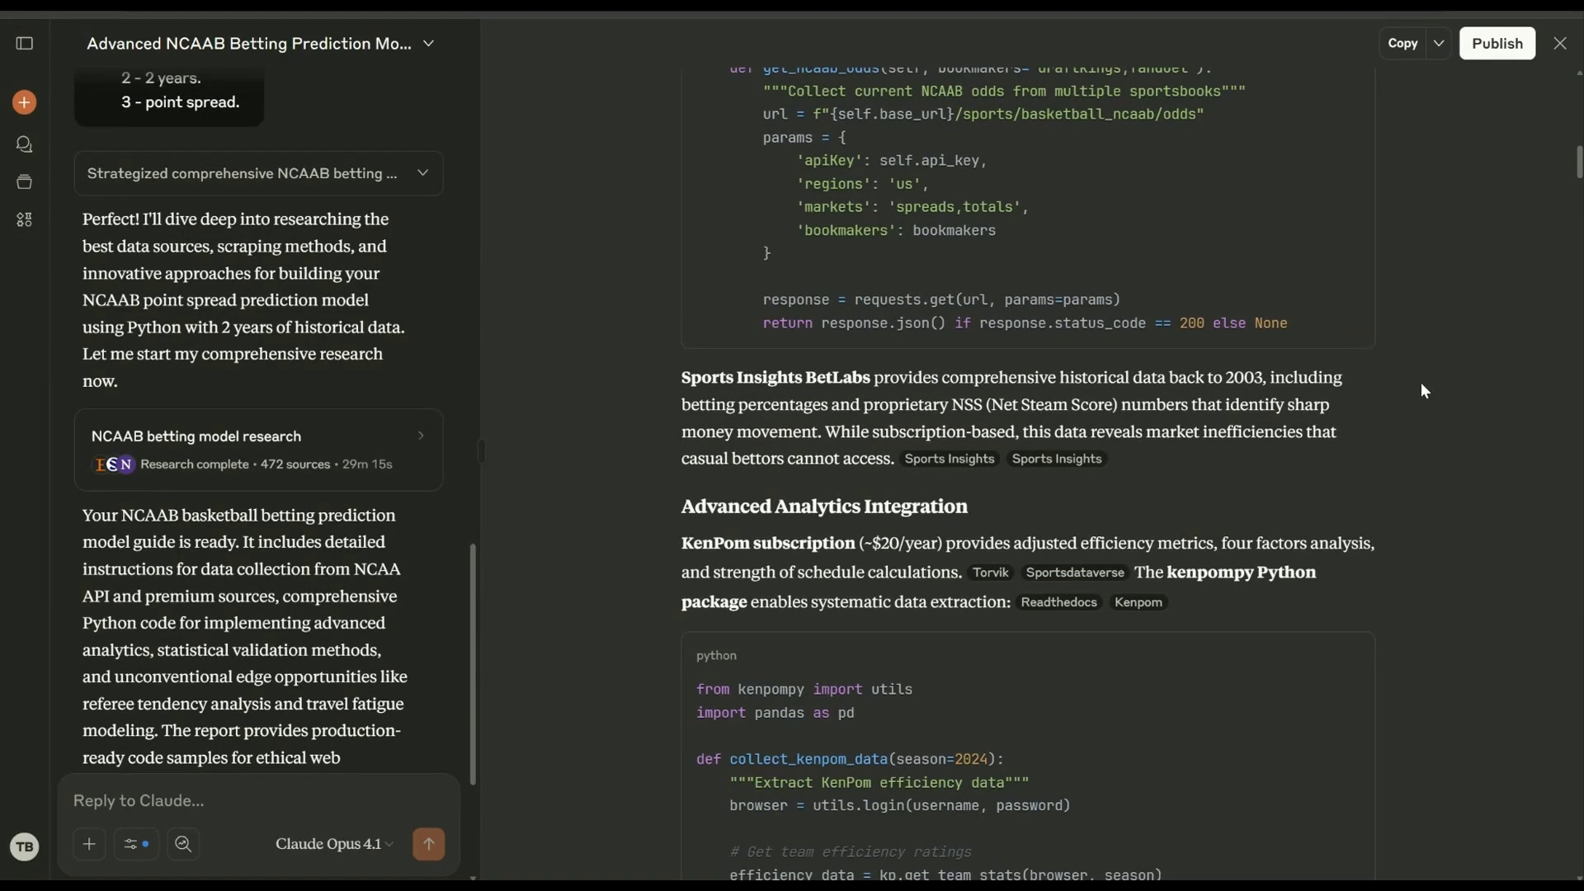
pyautogui.scroll(-3, 1420, 385)
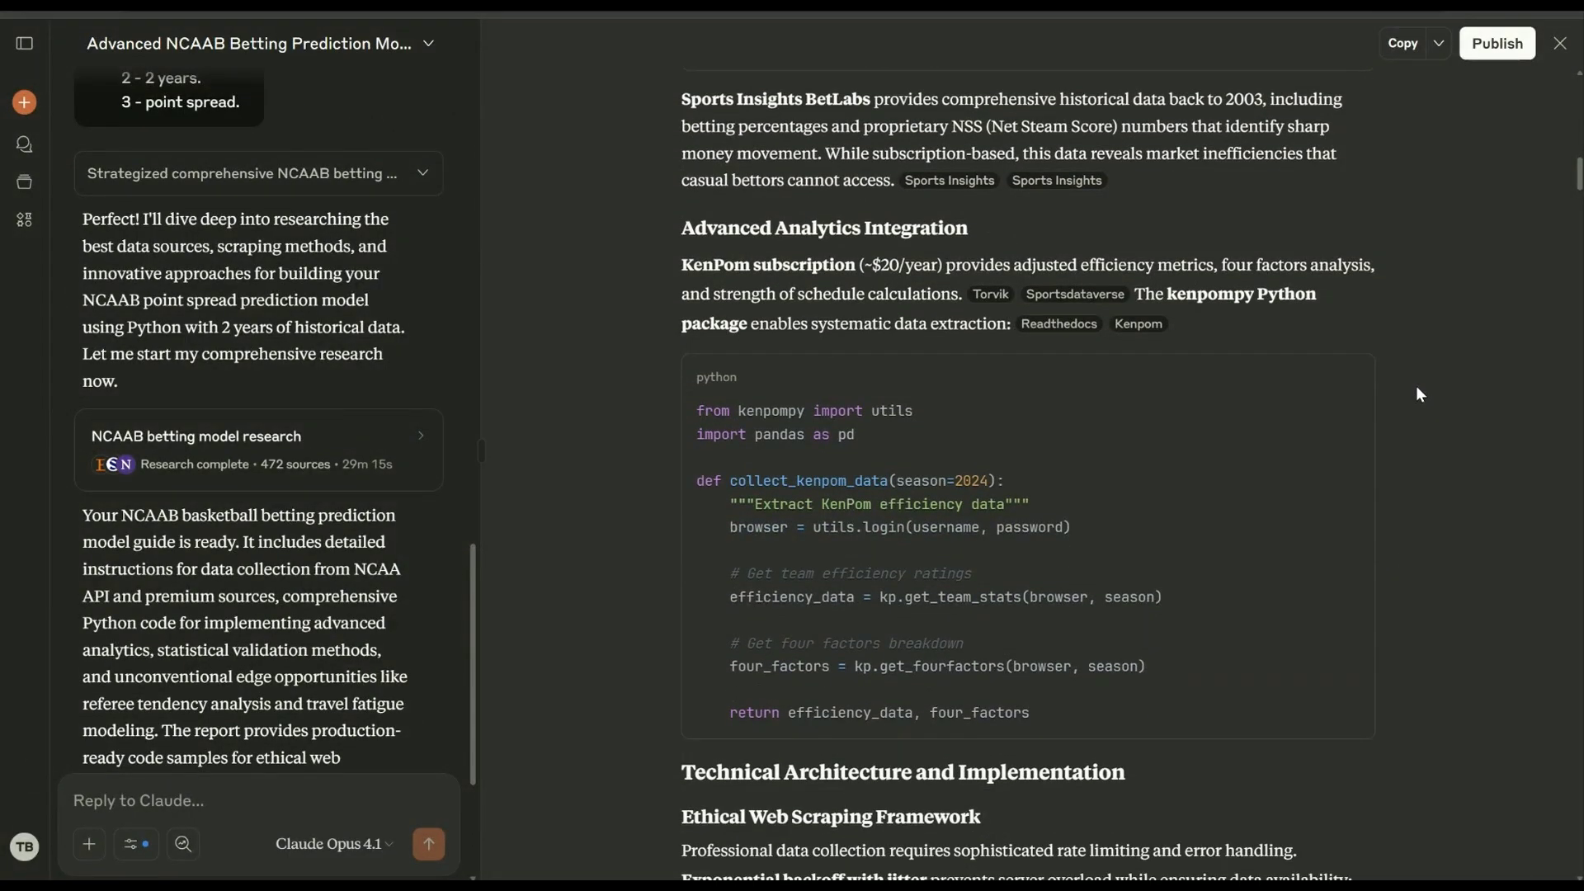
pyautogui.doubleClick(702, 265)
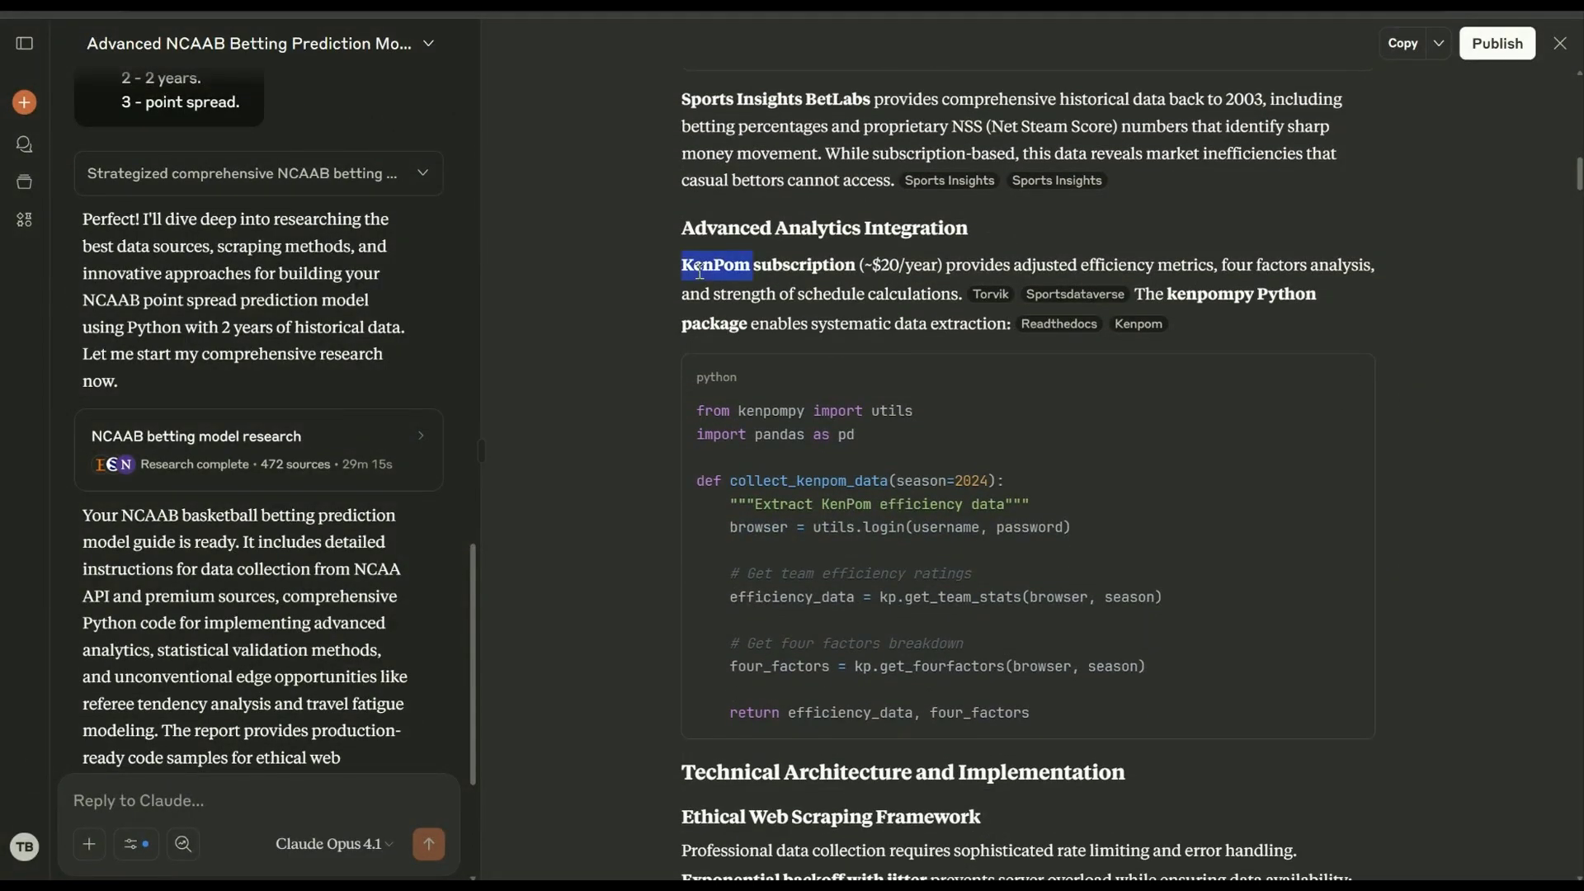
pyautogui.click(1221, 274)
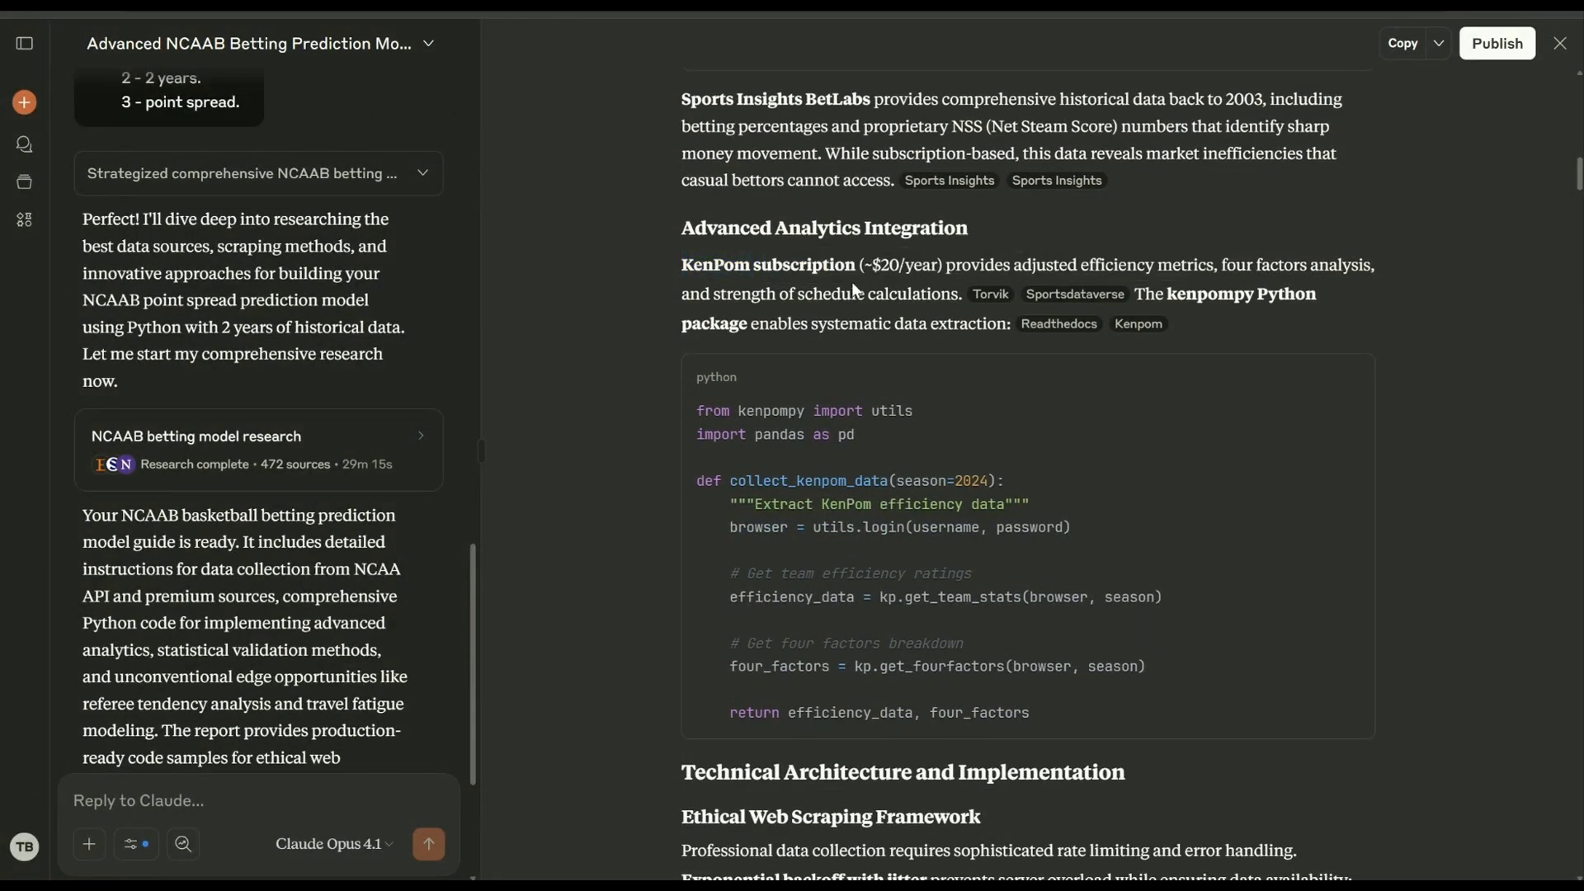
# Step: Scroll past the Ethical Web Scraping Framework to the PlayerSentimentAnalyzer sentiment section
pyautogui.scroll(-5, 605, 264)
pyautogui.scroll(-1, 606, 264)
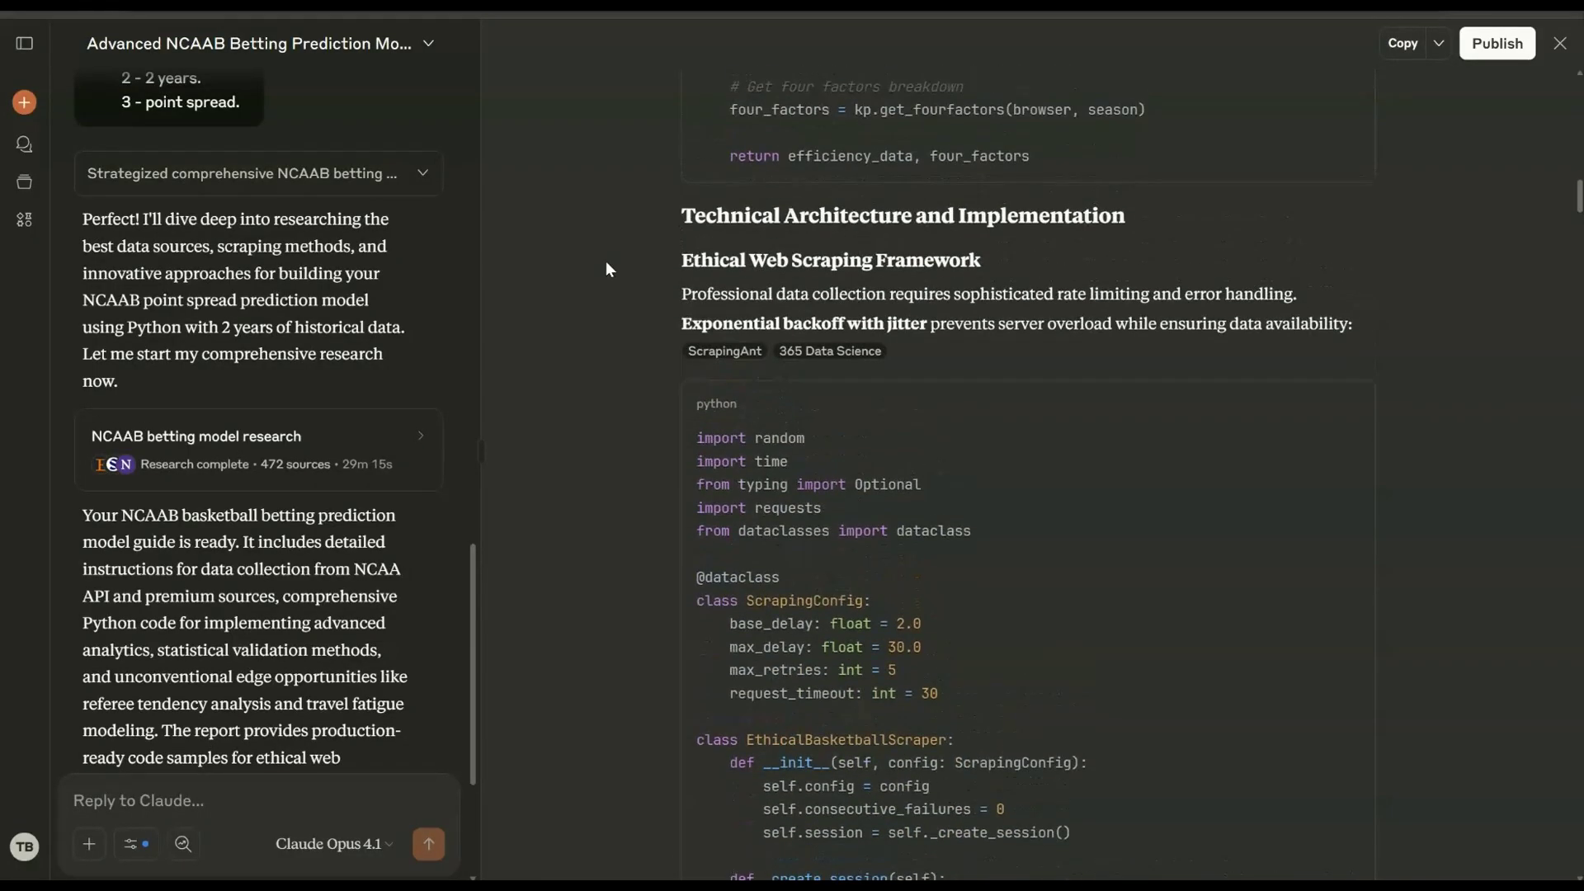
pyautogui.tripleClick(687, 259)
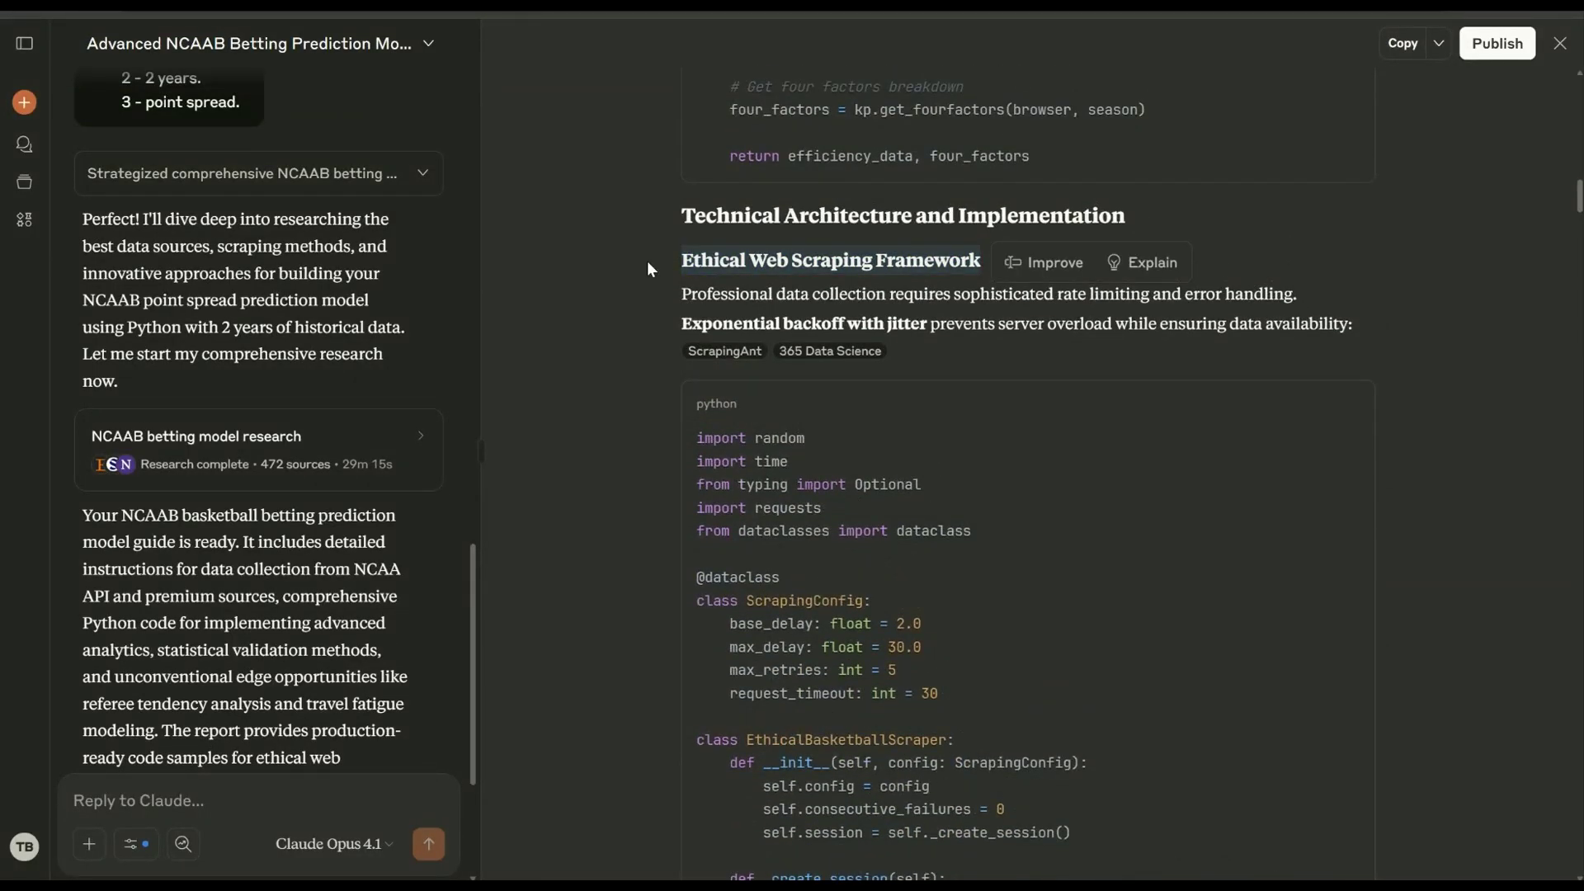
pyautogui.click(642, 260)
pyautogui.scroll(-20, 641, 266)
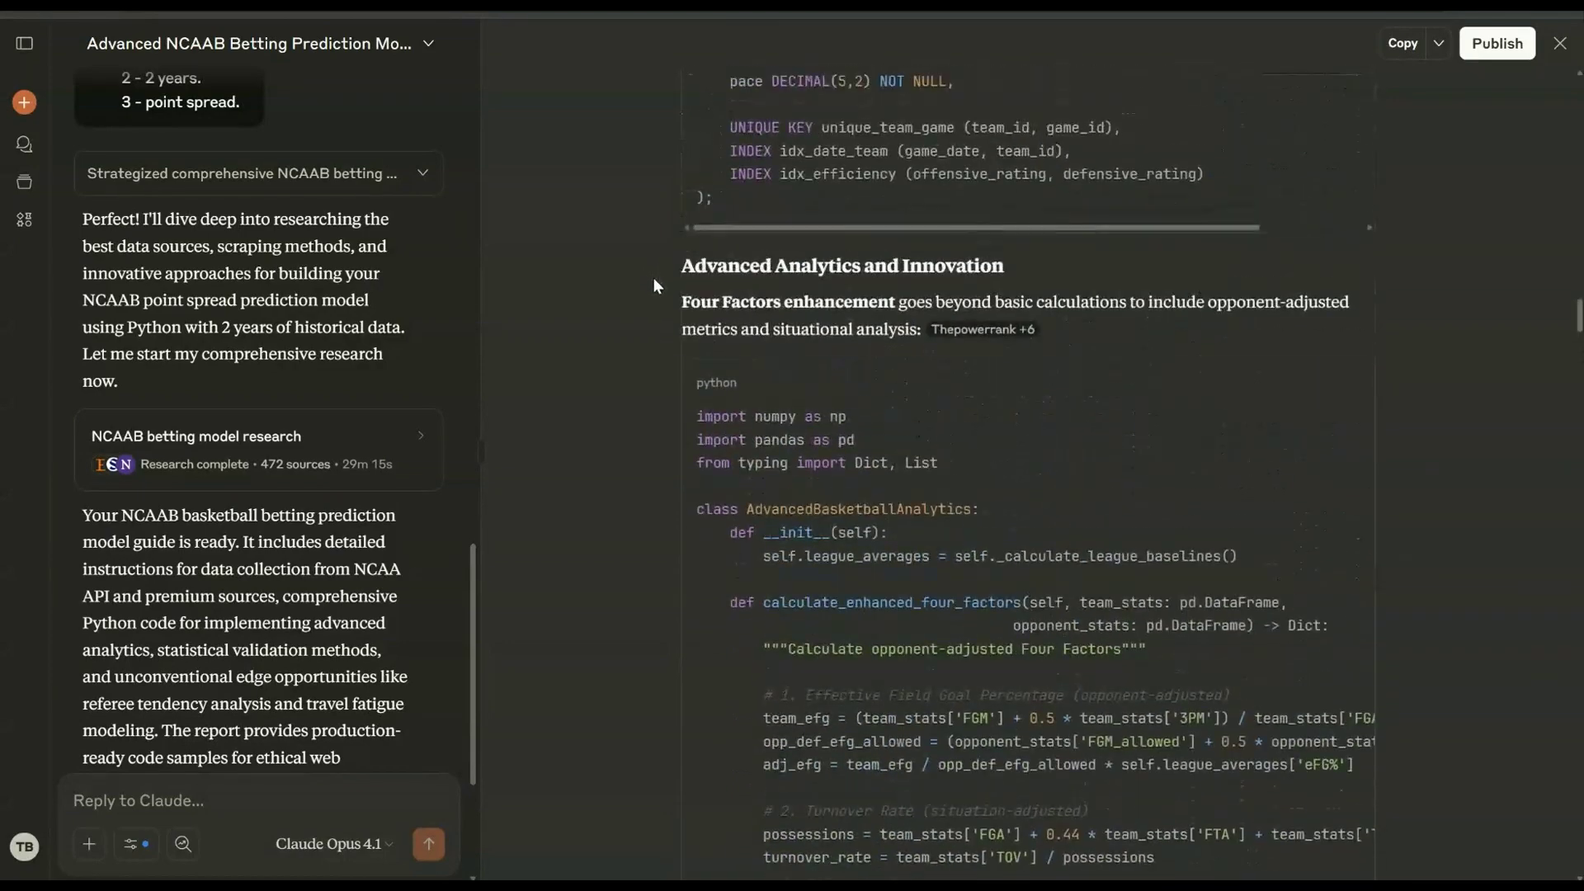
pyautogui.scroll(-15, 654, 286)
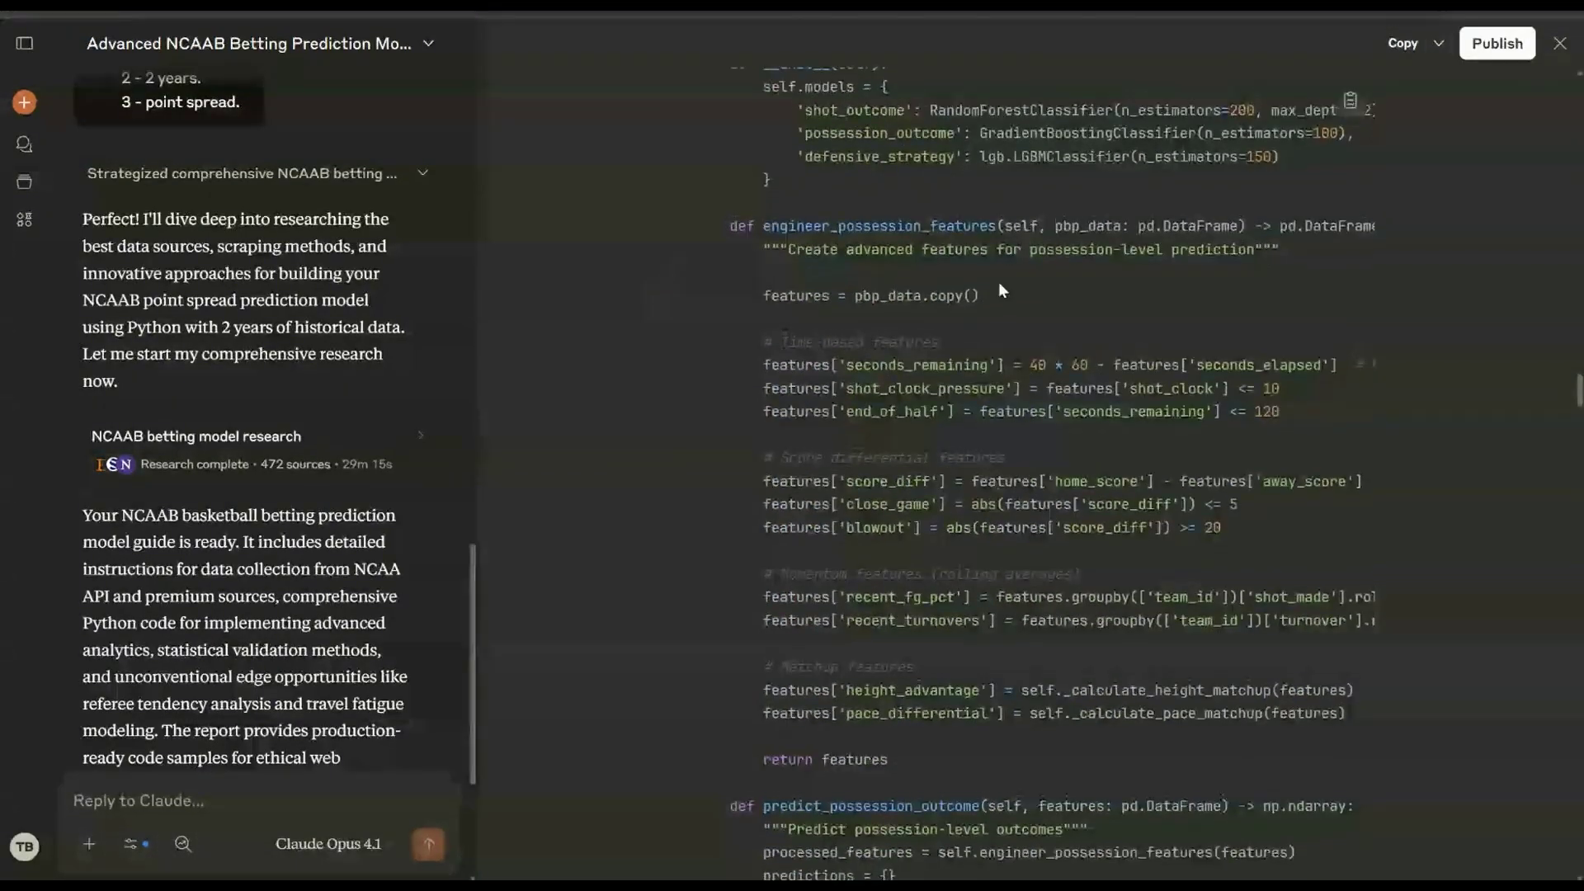
pyautogui.scroll(-9, 1002, 290)
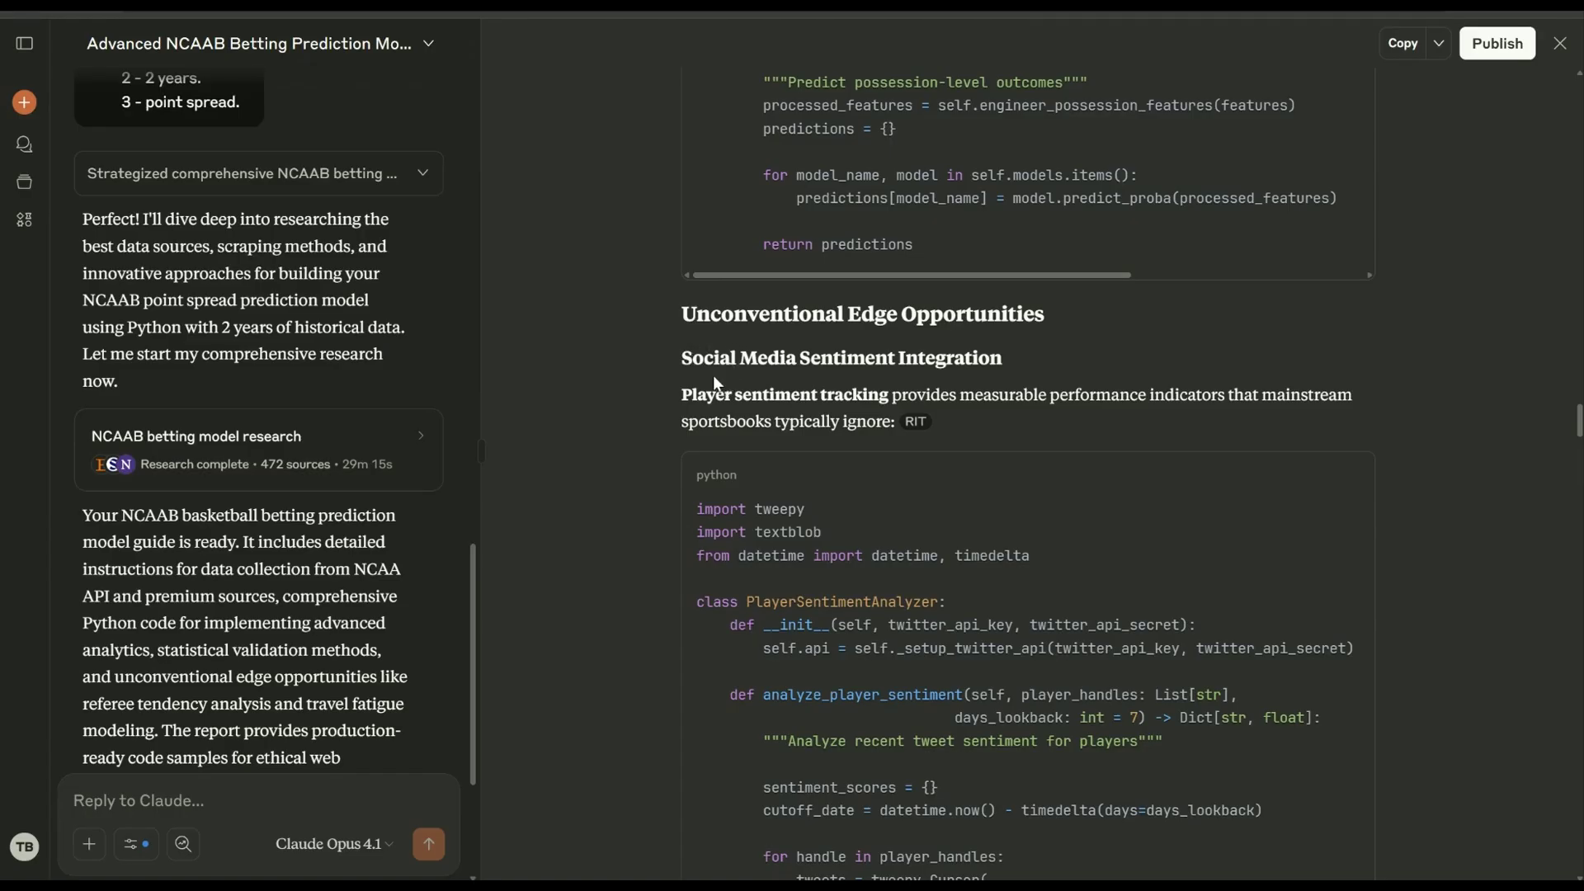
pyautogui.scroll(-1, 714, 382)
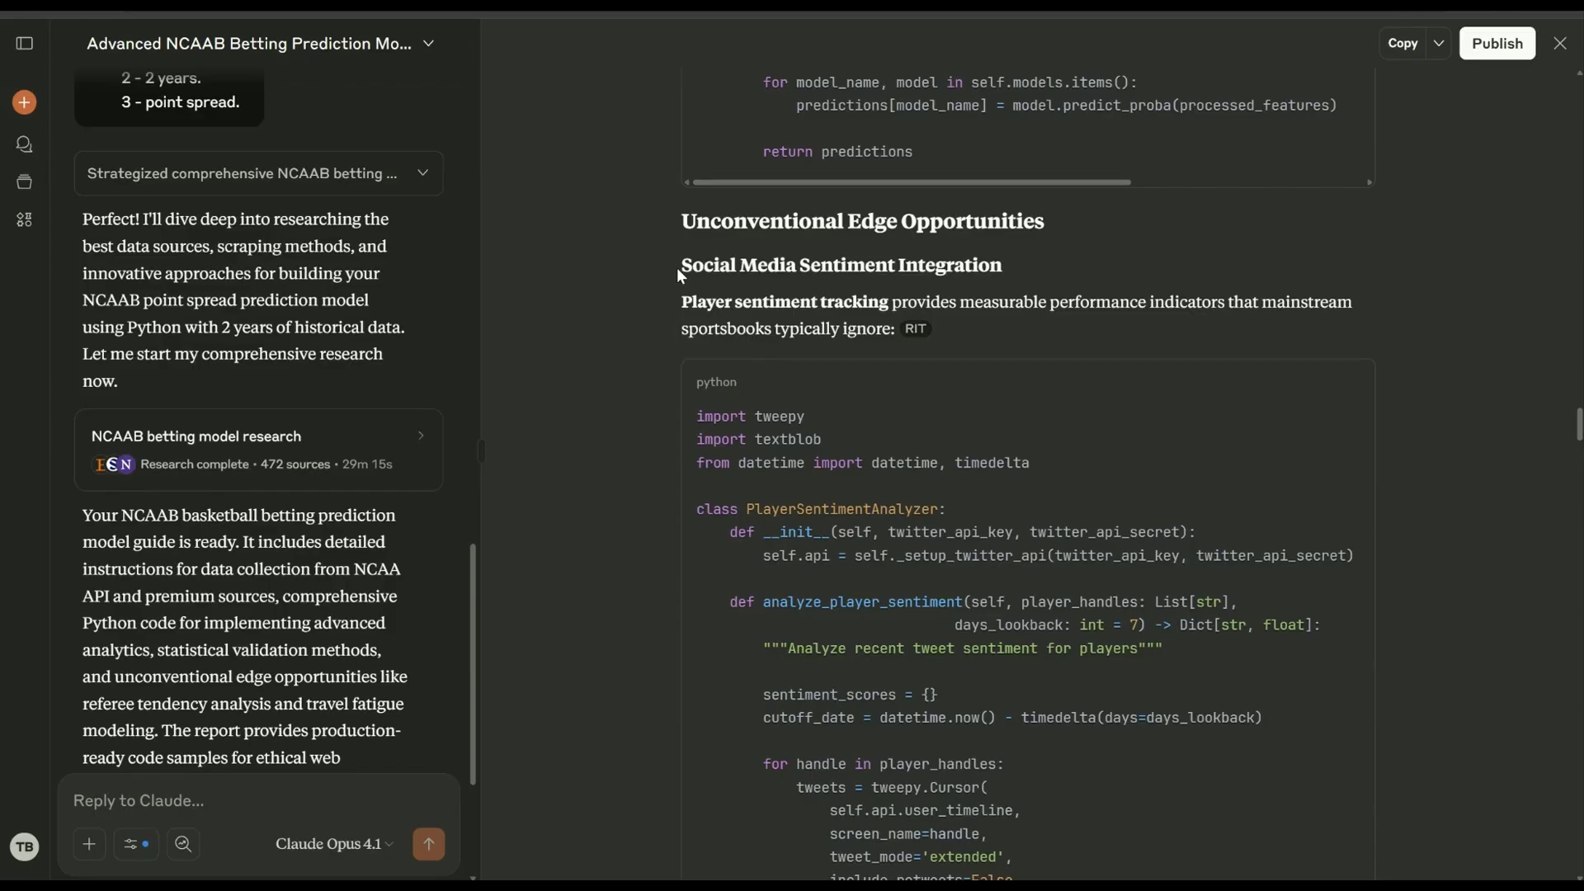
# Step: Scroll through the referee and travel fatigue sections, leaving the model unchanged
pyautogui.scroll(-5, 602, 263)
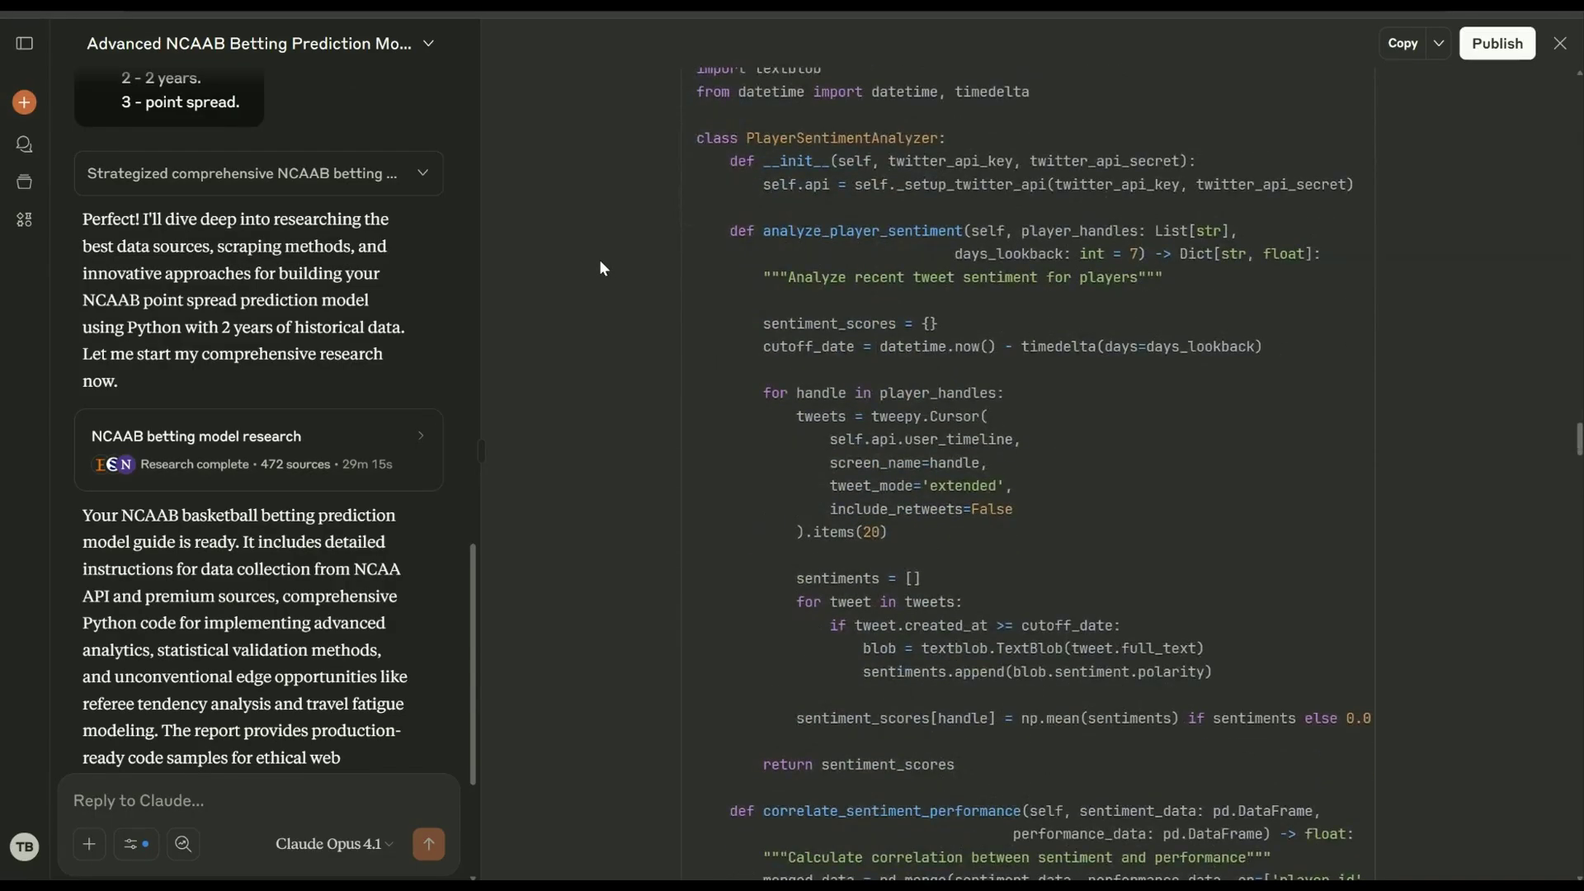
pyautogui.scroll(-9, 600, 262)
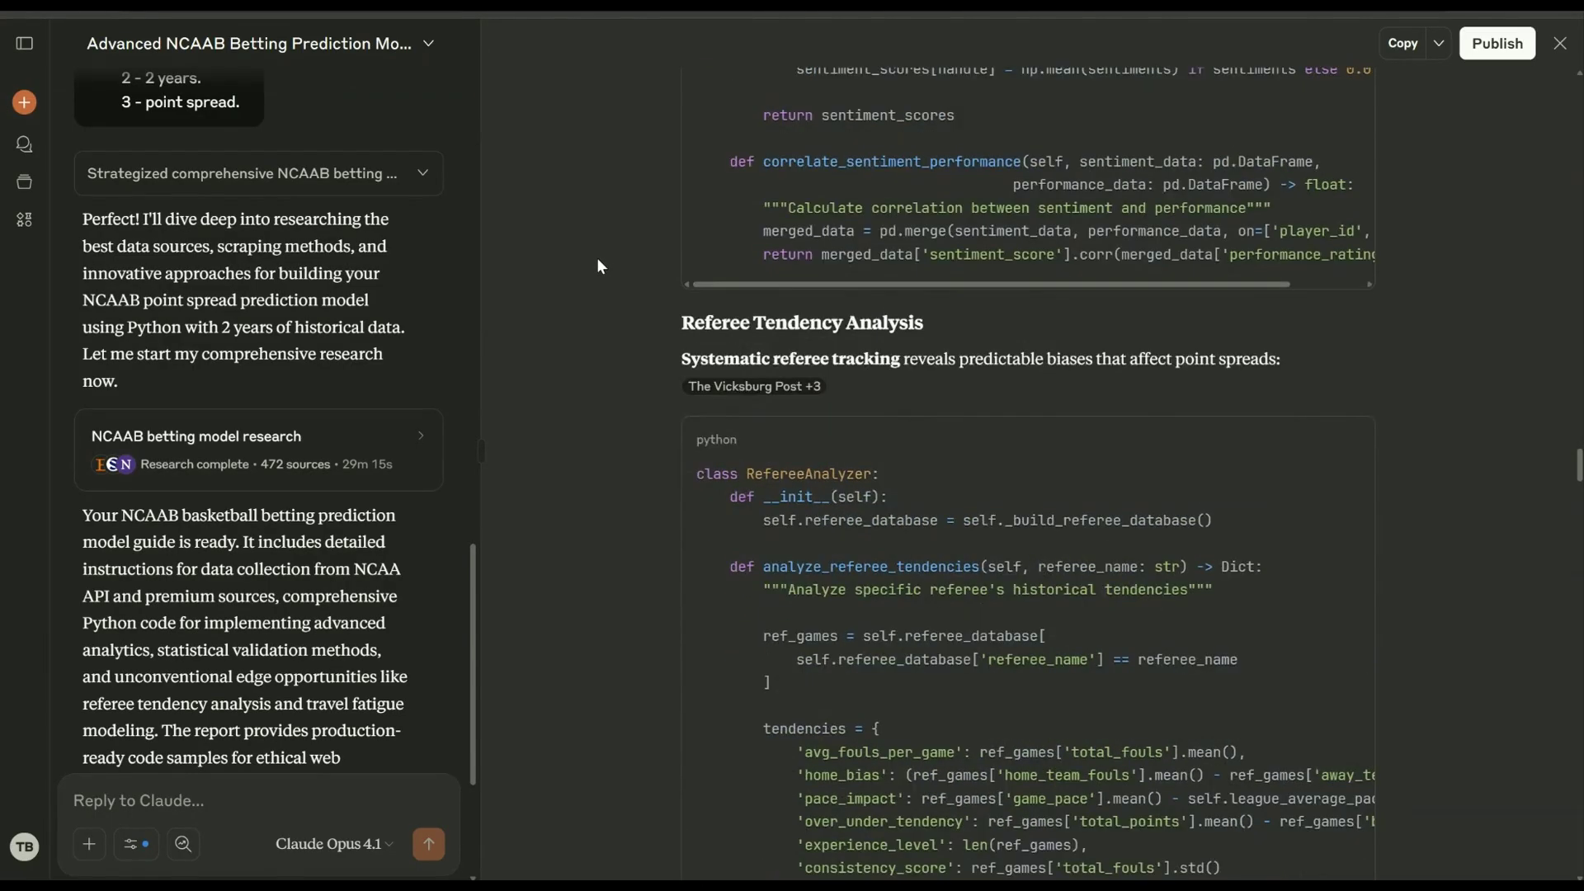
pyautogui.scroll(-1, 598, 265)
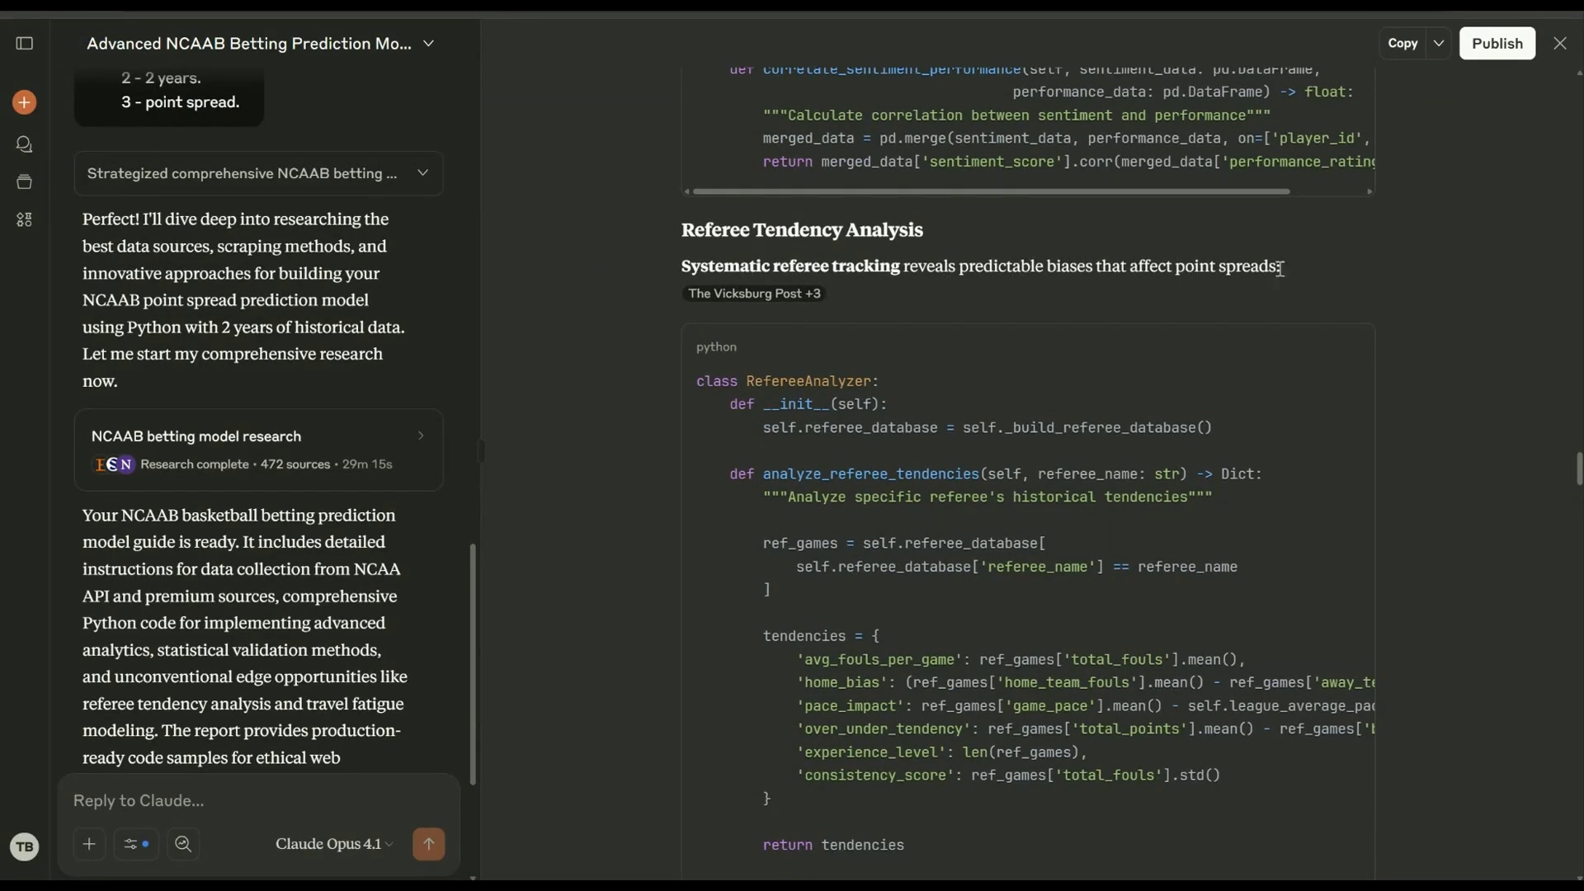
pyautogui.moveTo(967, 291); pyautogui.dragTo(617, 264)
pyautogui.scroll(-4, 619, 263)
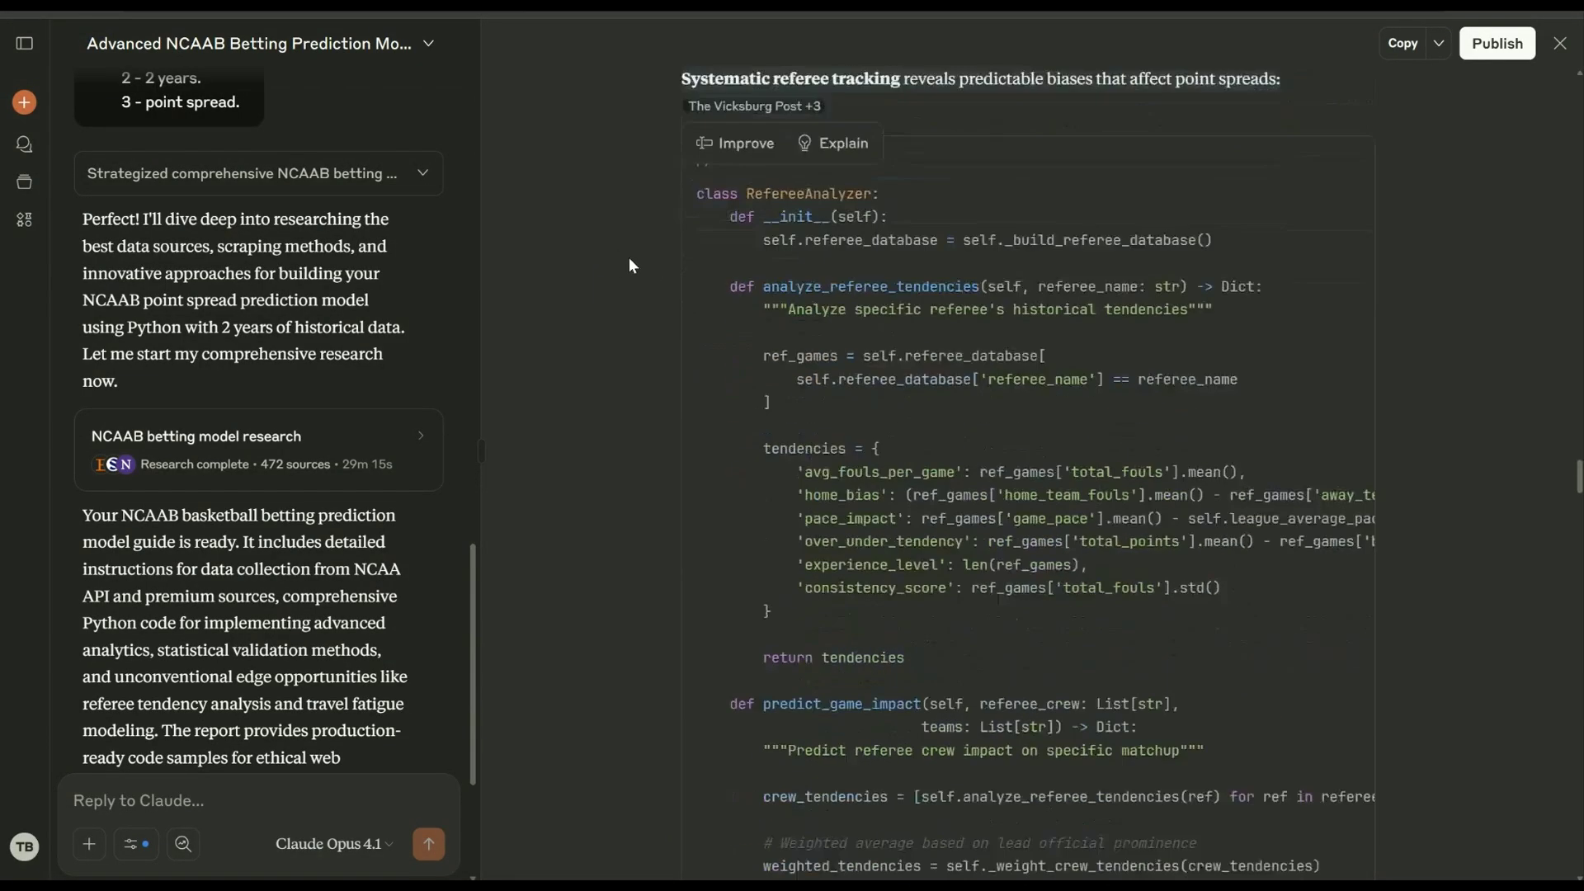
pyautogui.scroll(-6, 629, 259)
pyautogui.scroll(-3, 631, 260)
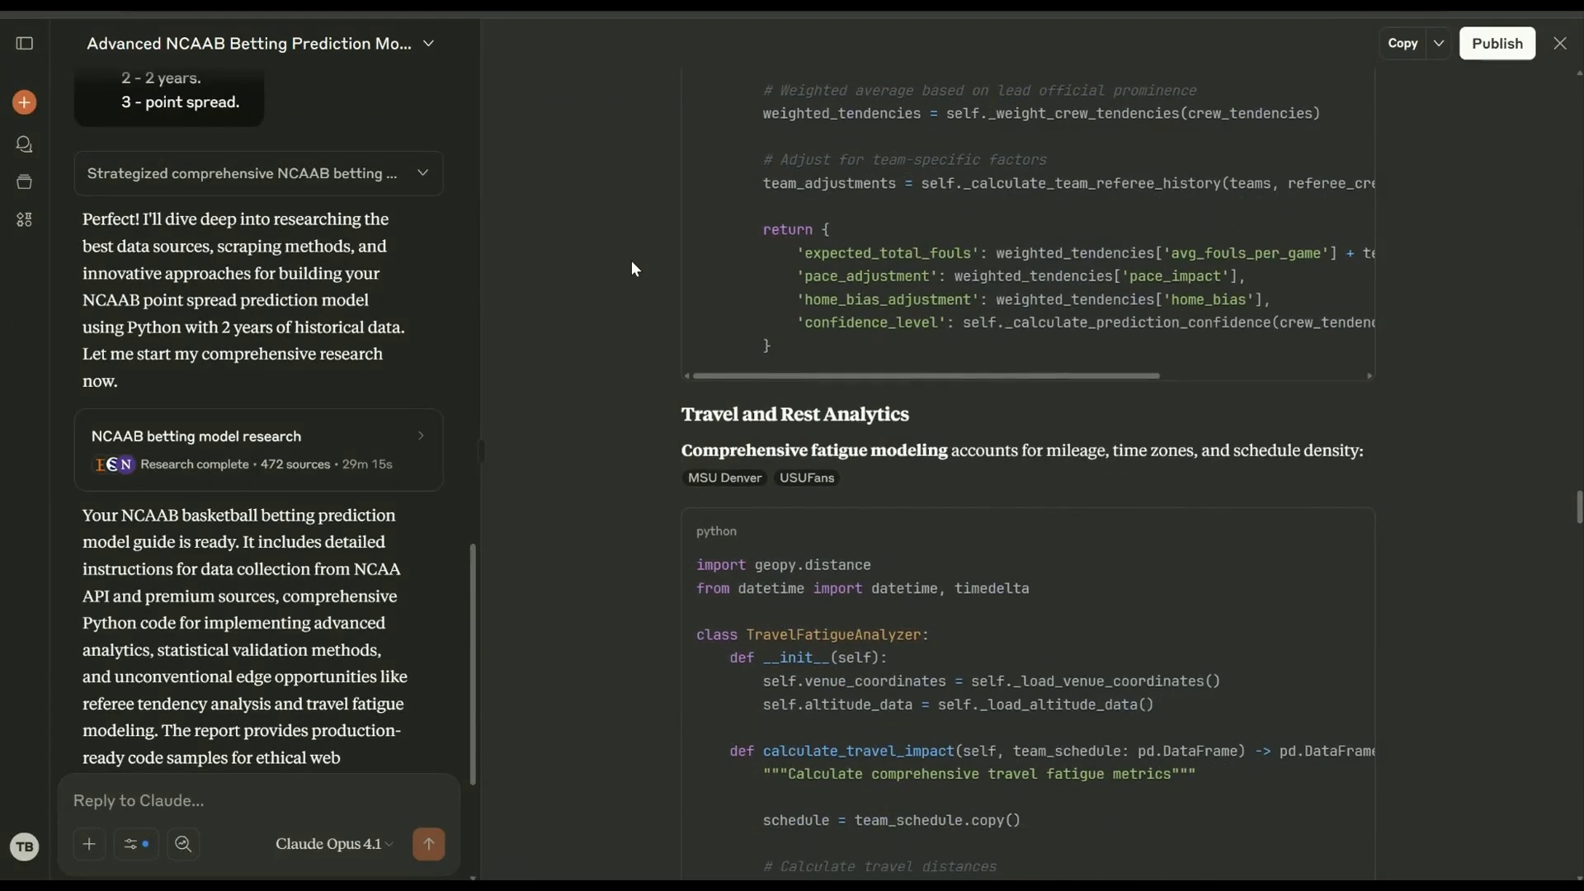
pyautogui.scroll(-10, 639, 259)
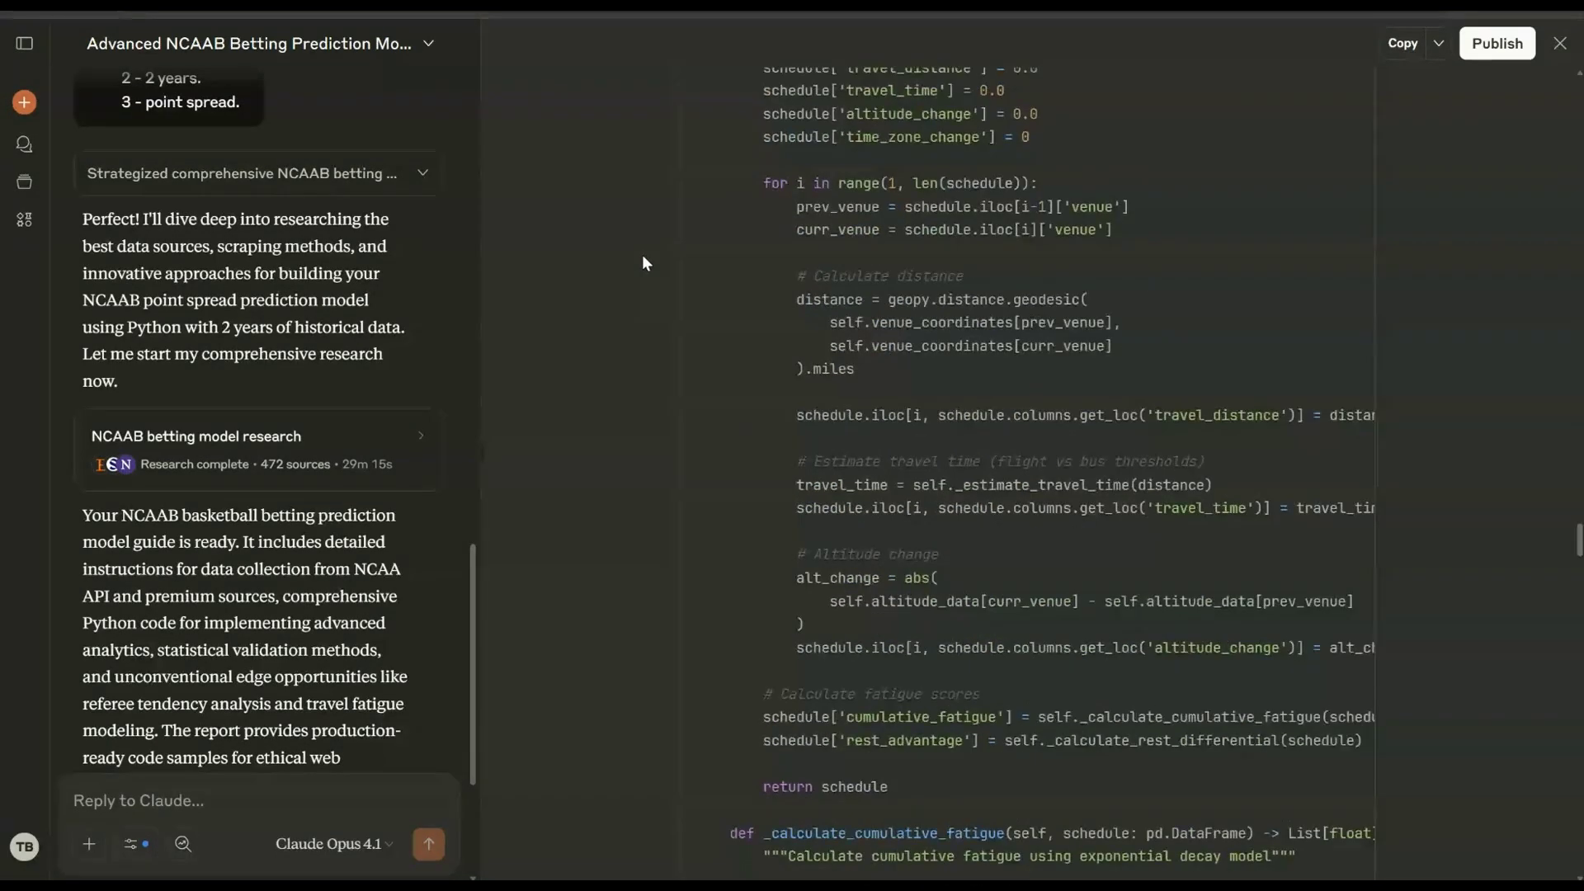
pyautogui.click(334, 843)
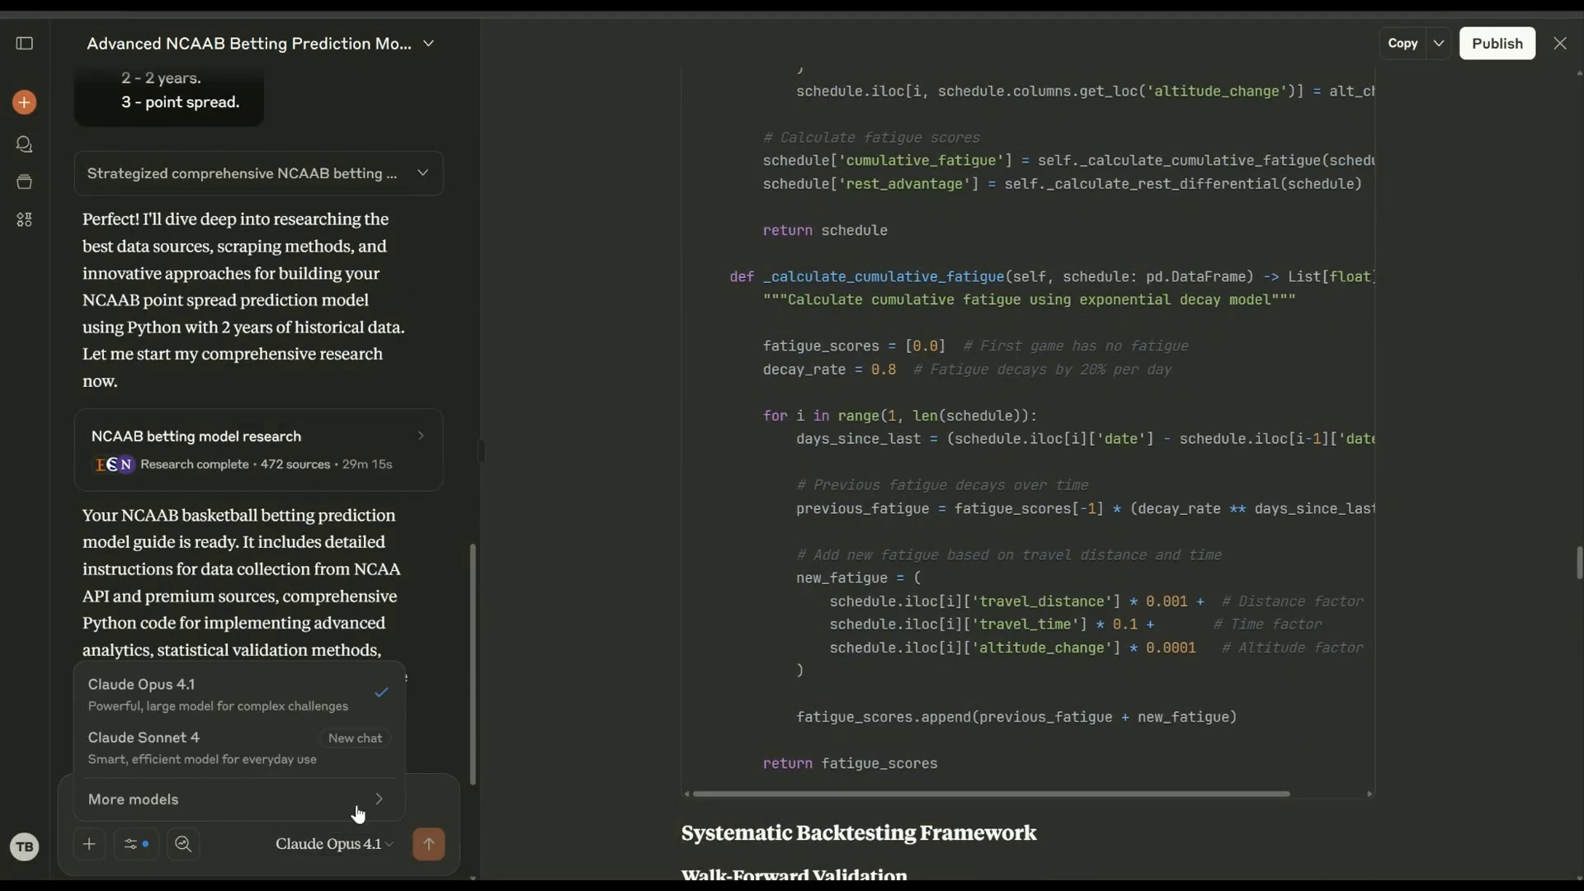
pyautogui.click(338, 571)
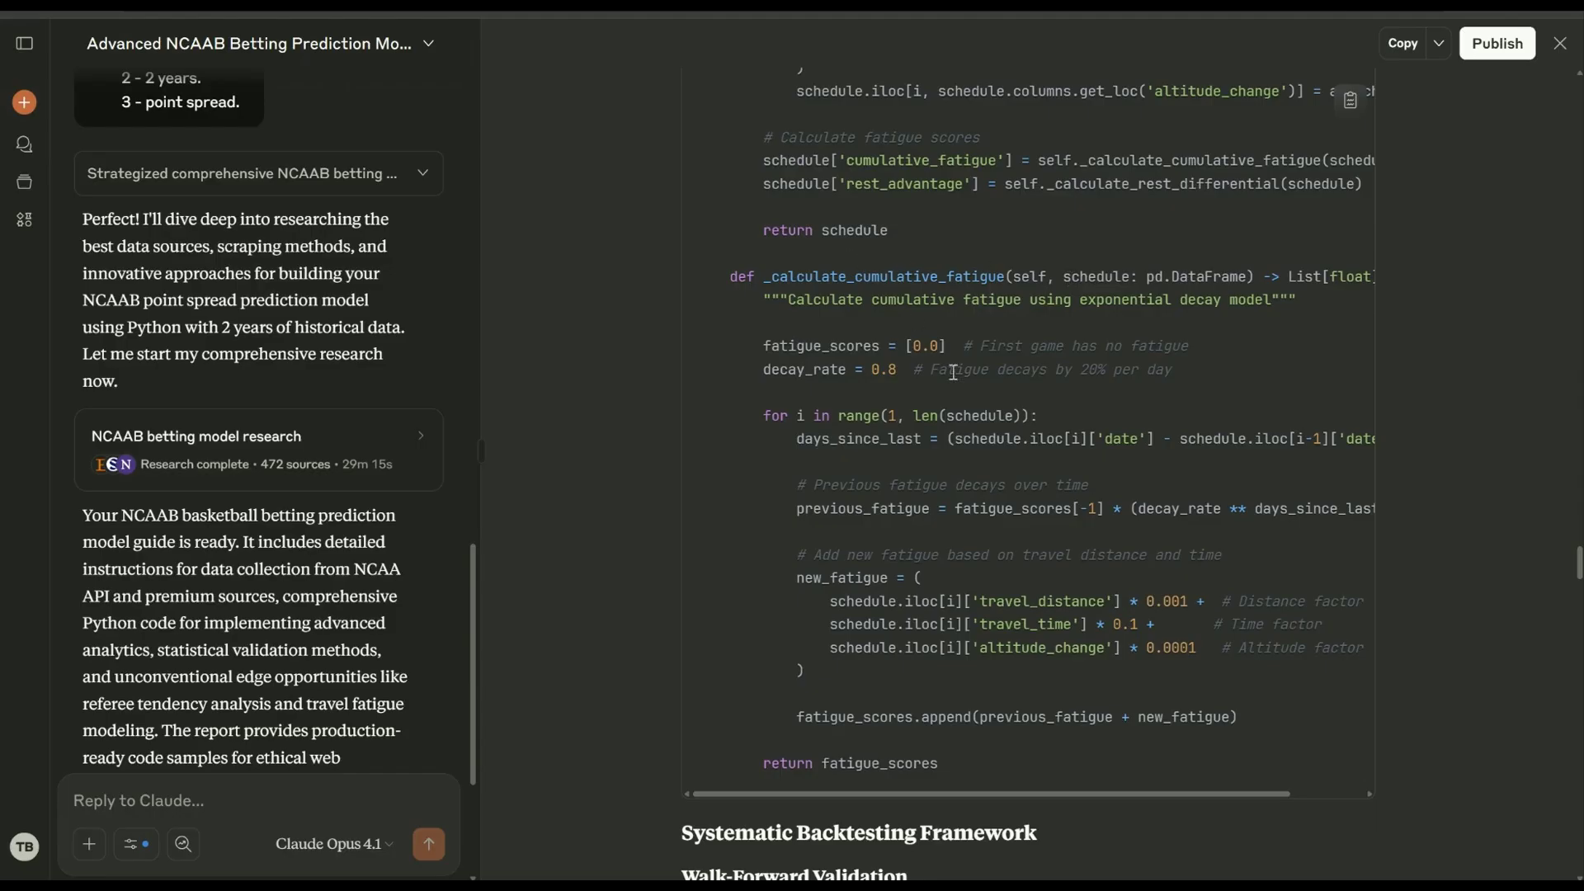
pyautogui.scroll(10, 1132, 443)
pyautogui.moveTo(813, 287)
pyautogui.scroll(-15, 934, 335)
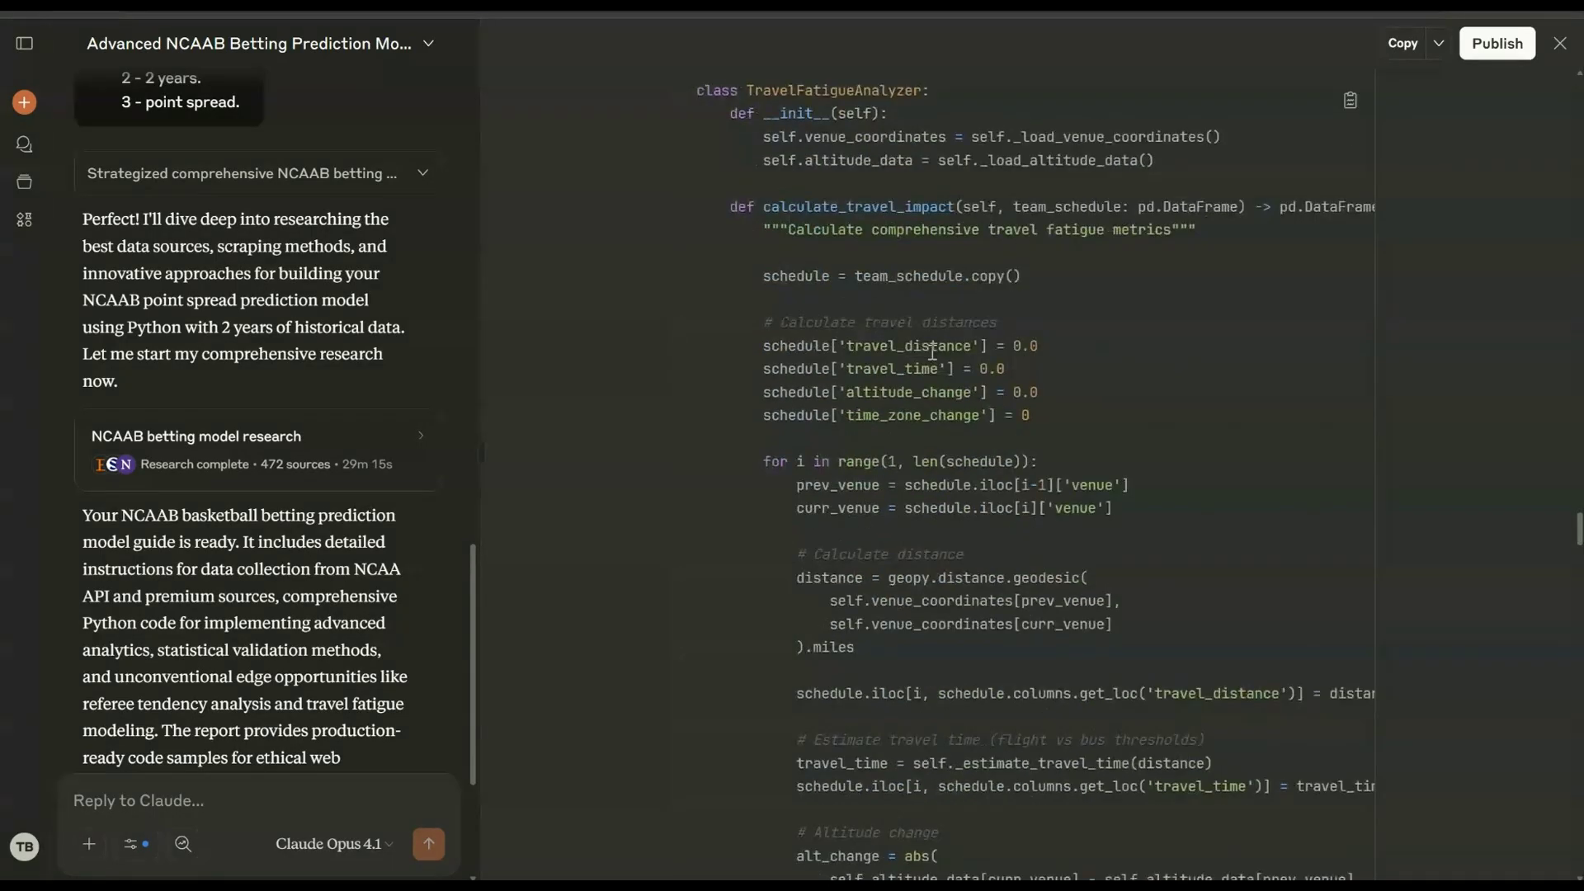
# Step: Read through the Systematic Backtesting Framework section
pyautogui.tripleClick(938, 359)
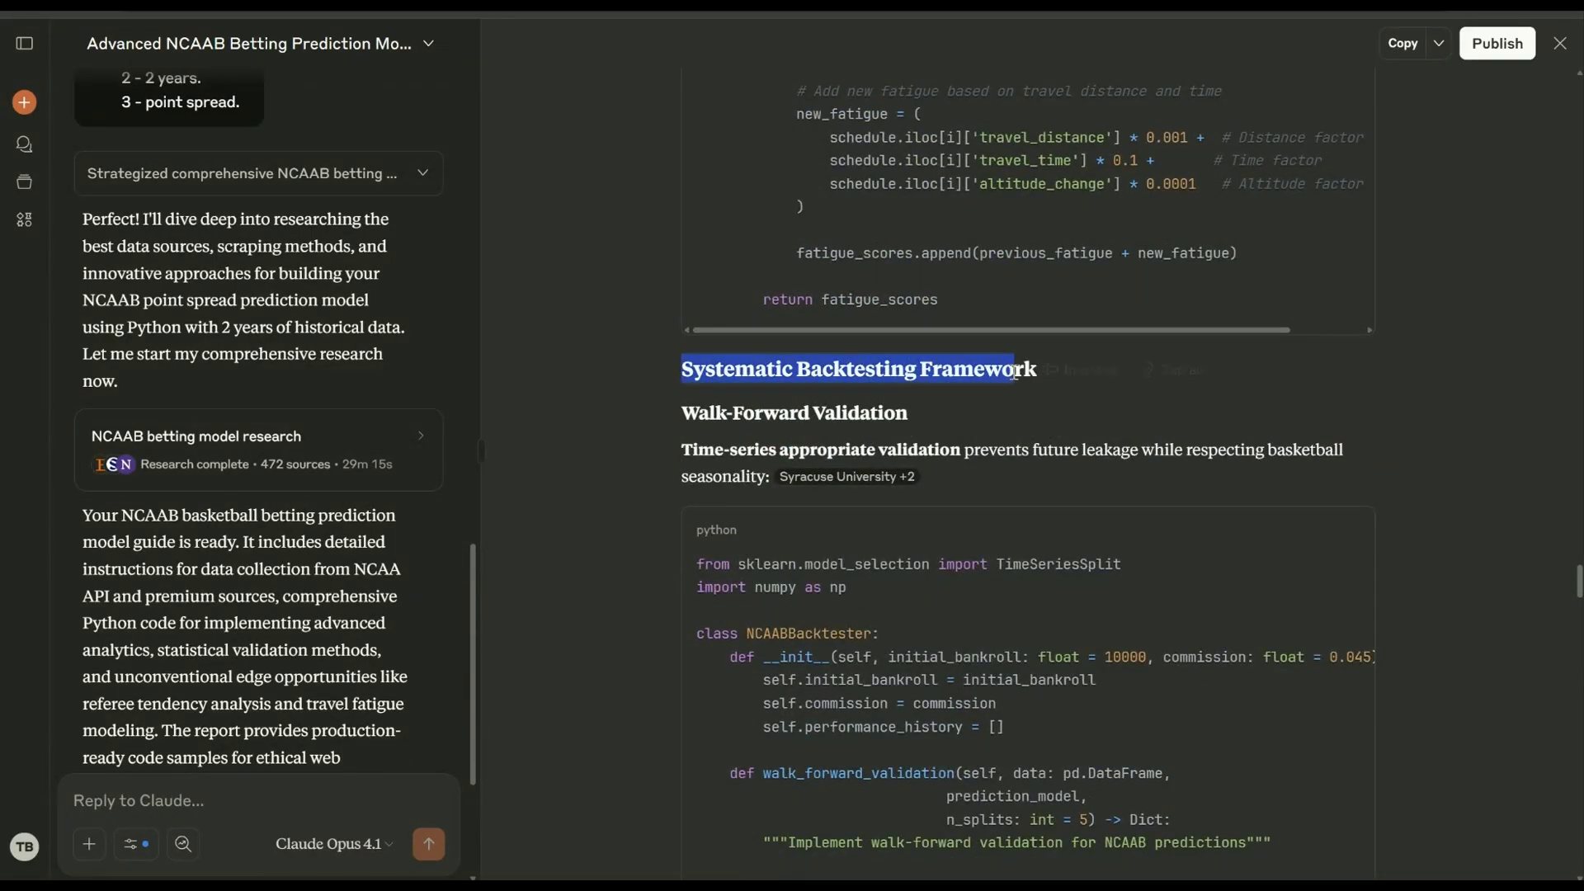
pyautogui.scroll(-10, 938, 359)
pyautogui.scroll(-15, 848, 364)
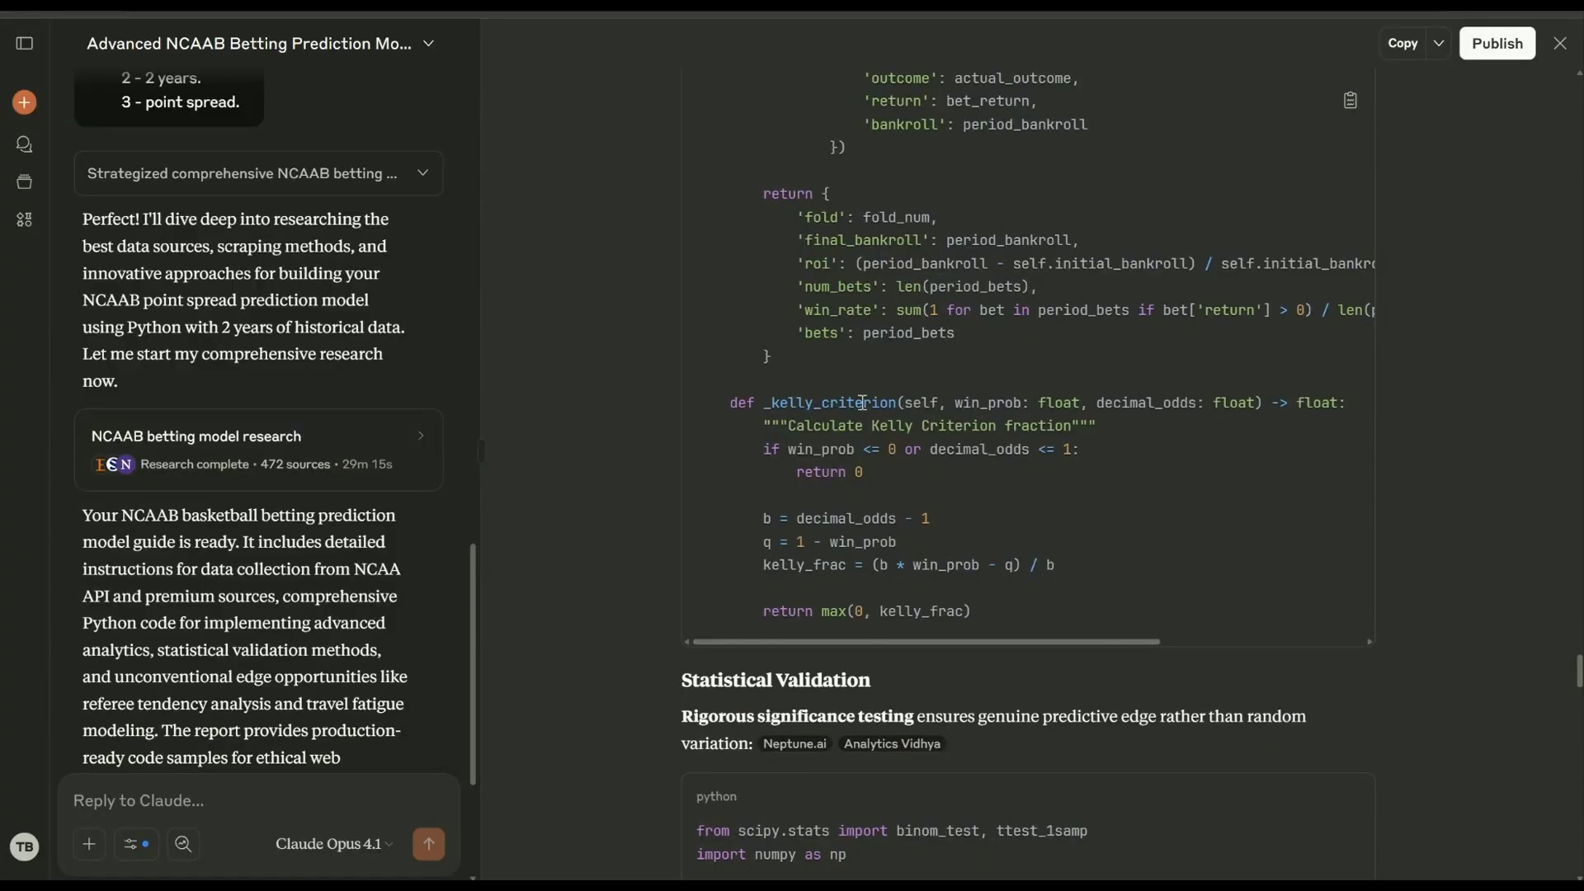
pyautogui.scroll(-5, 943, 370)
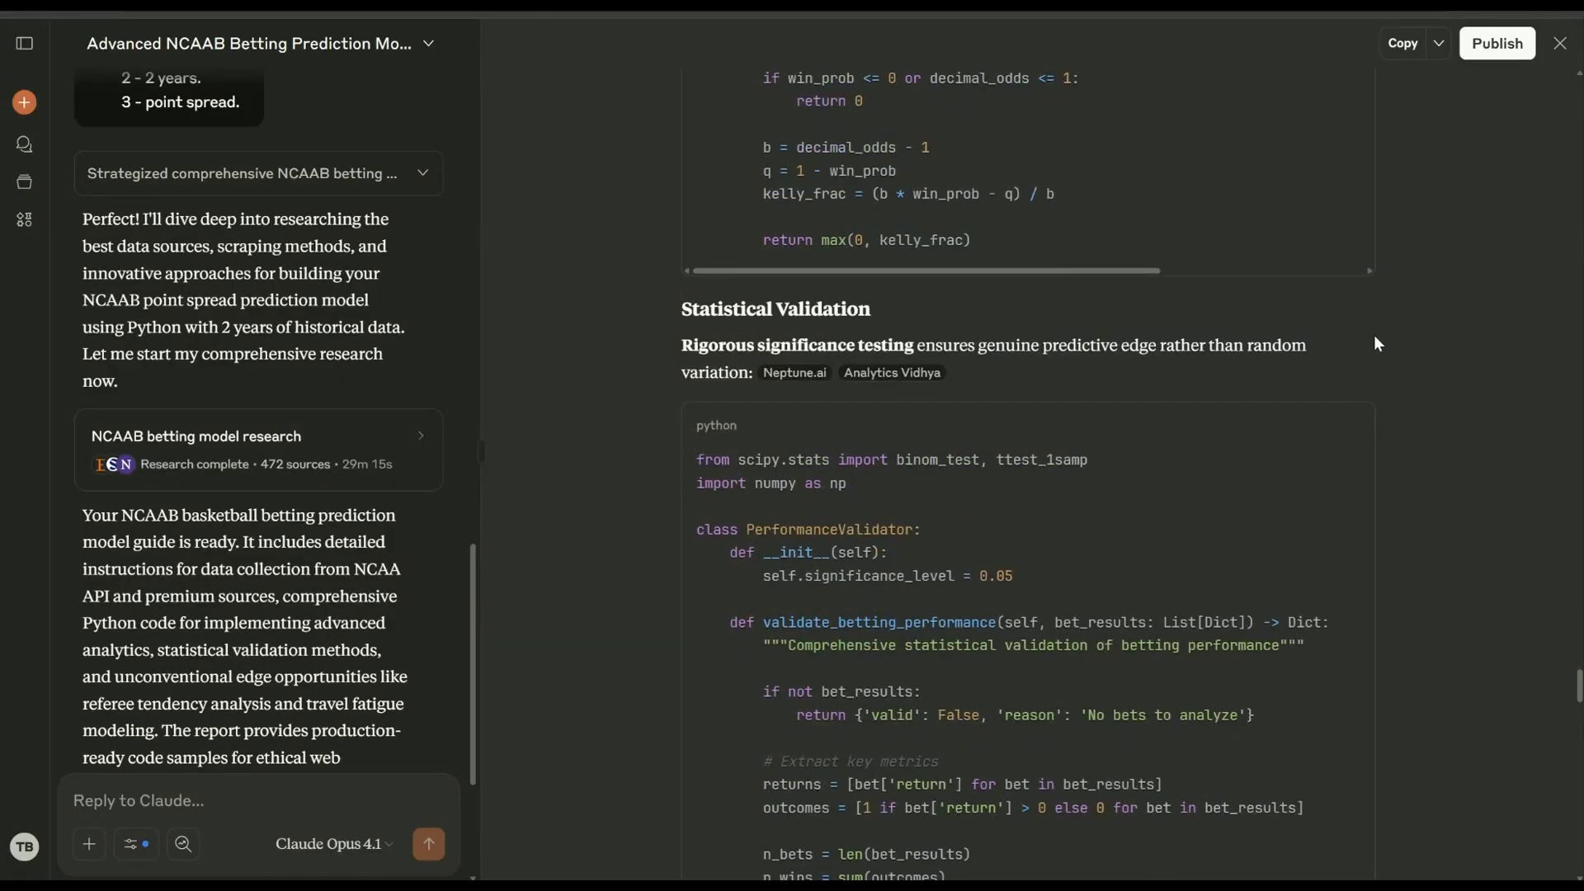
pyautogui.scroll(-4, 1298, 403)
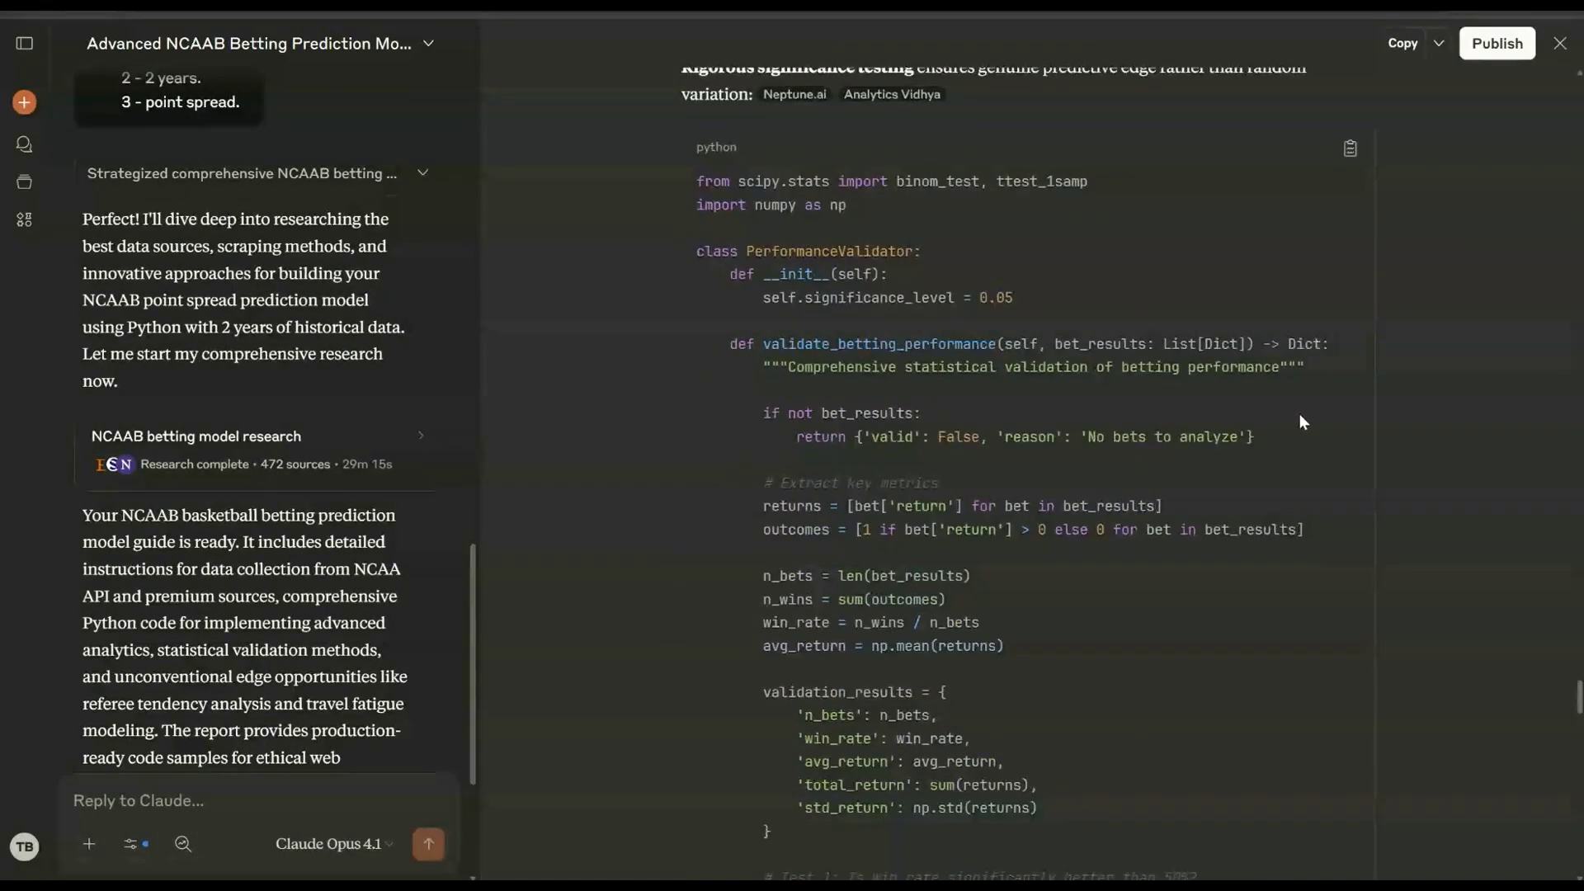
pyautogui.scroll(3, 1299, 414)
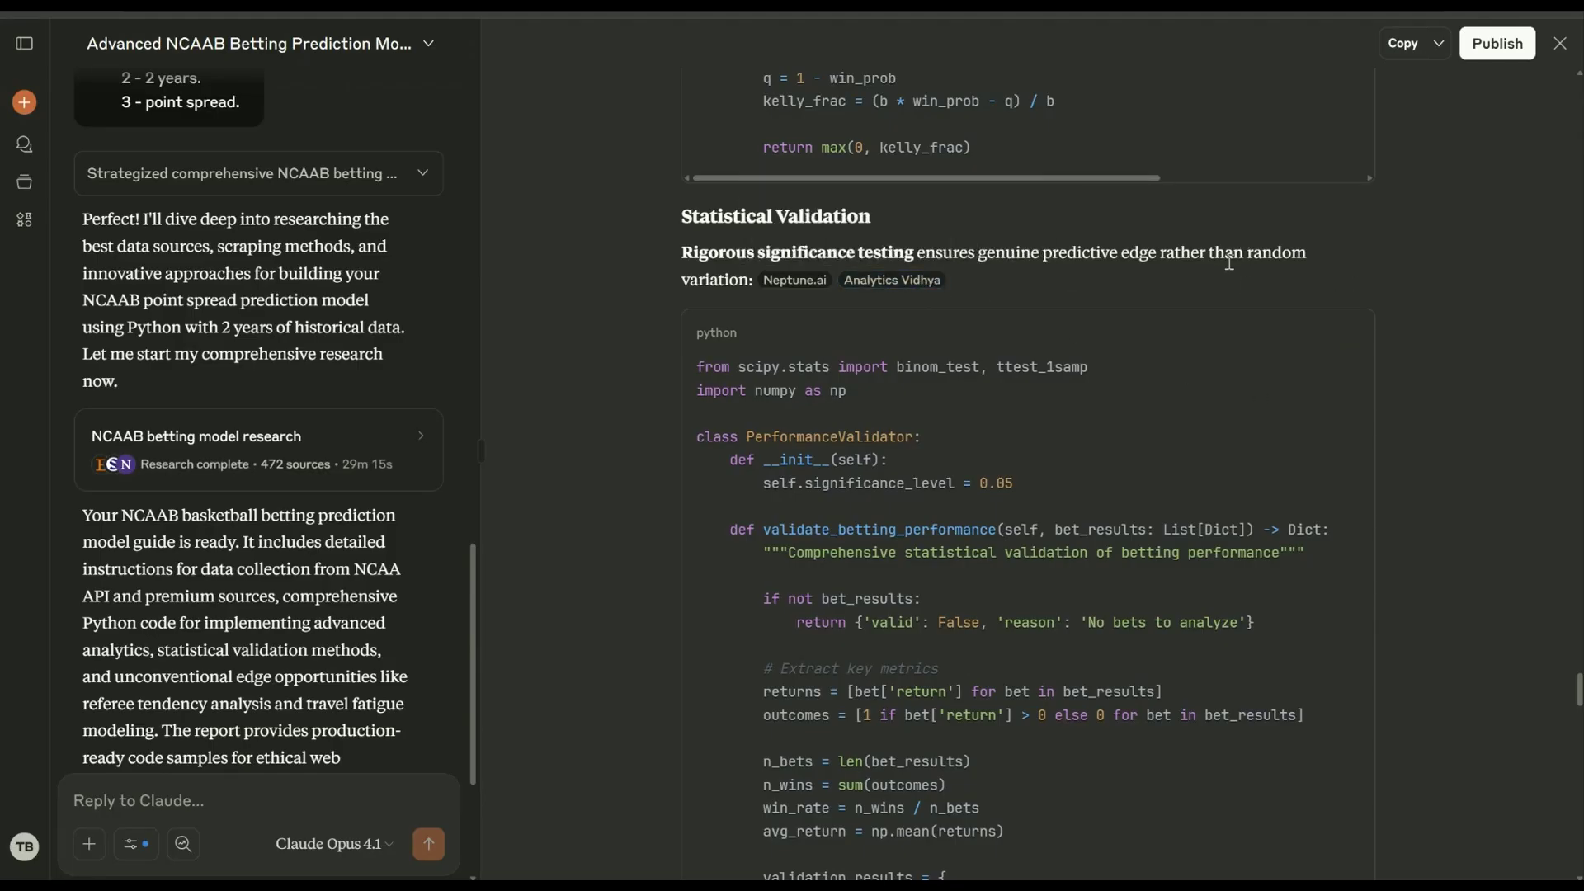
pyautogui.scroll(-9, 1231, 260)
pyautogui.scroll(9, 1231, 260)
# Step: Read the Statistical Validation code down to the conclusion's Kelly Criterion mention
pyautogui.moveTo(702, 210)
pyautogui.moveTo(664, 209); pyautogui.dragTo(661, 259)
pyautogui.scroll(-15, 651, 260)
pyautogui.scroll(-10, 659, 231)
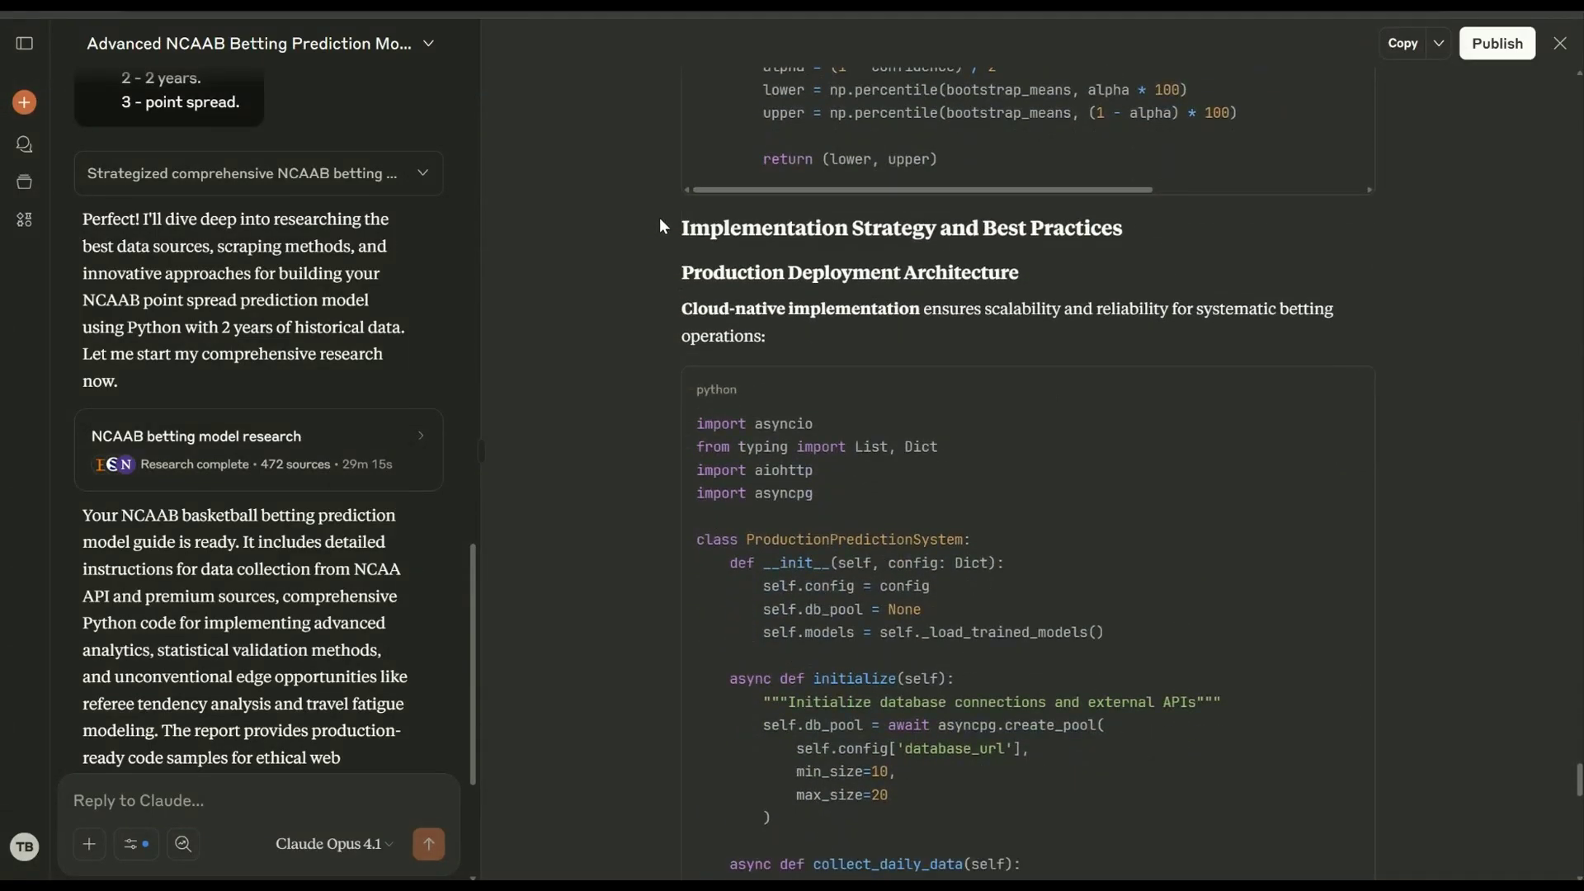
pyautogui.scroll(-15, 660, 216)
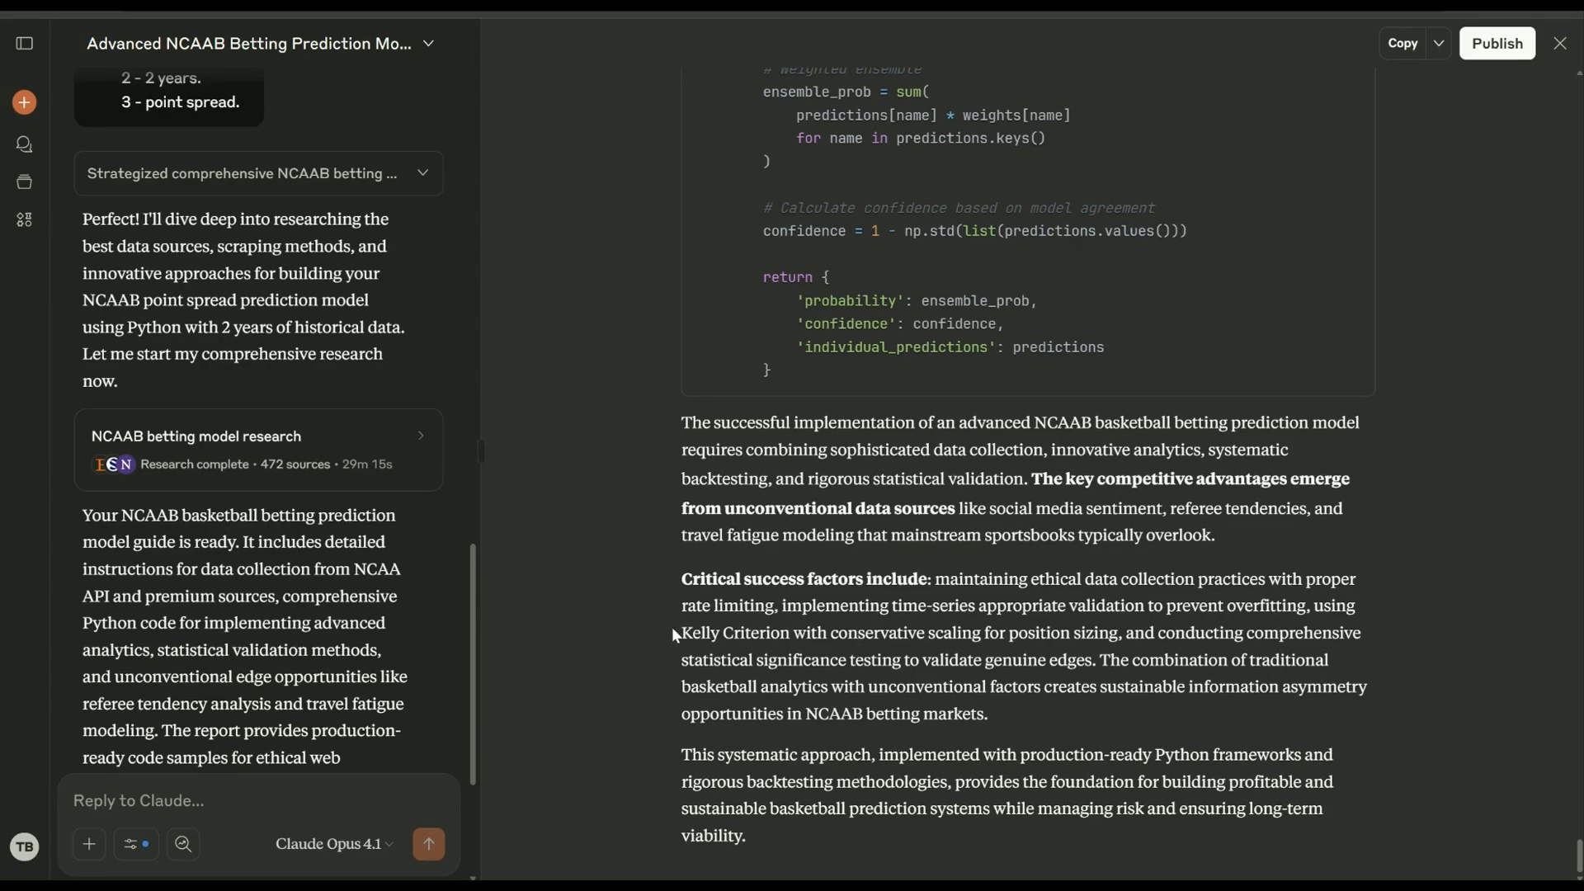
pyautogui.moveTo(675, 627); pyautogui.dragTo(791, 637)
# Step: Scroll the guide up through its data-source sections to the title, then back to the closing Document card
pyautogui.click(1005, 724)
pyautogui.scroll(20, 1218, 647)
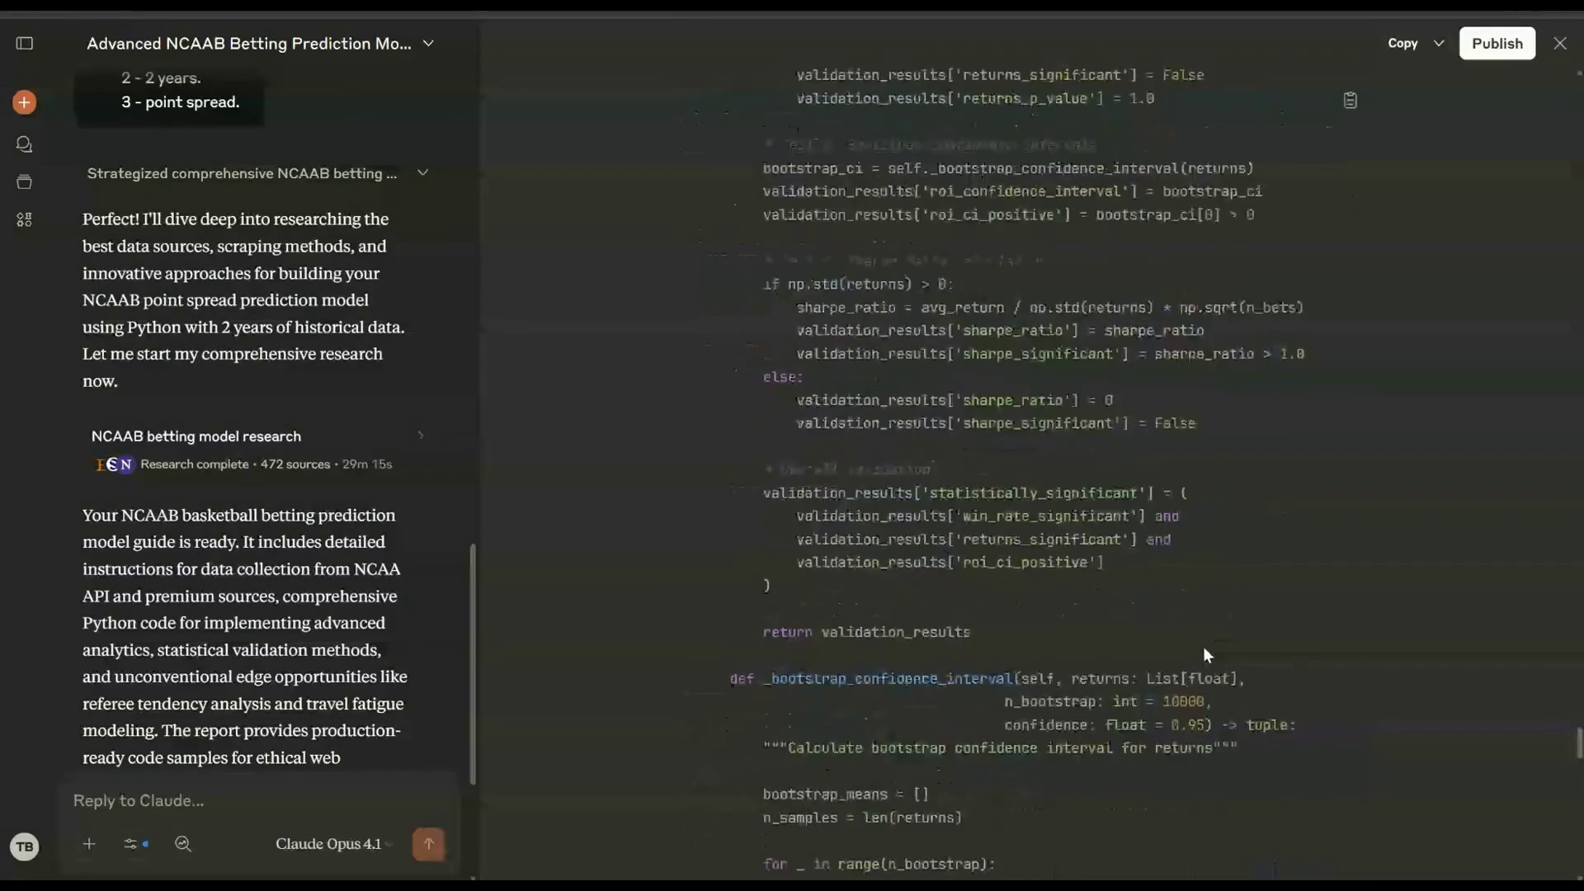
pyautogui.scroll(-5, 1218, 652)
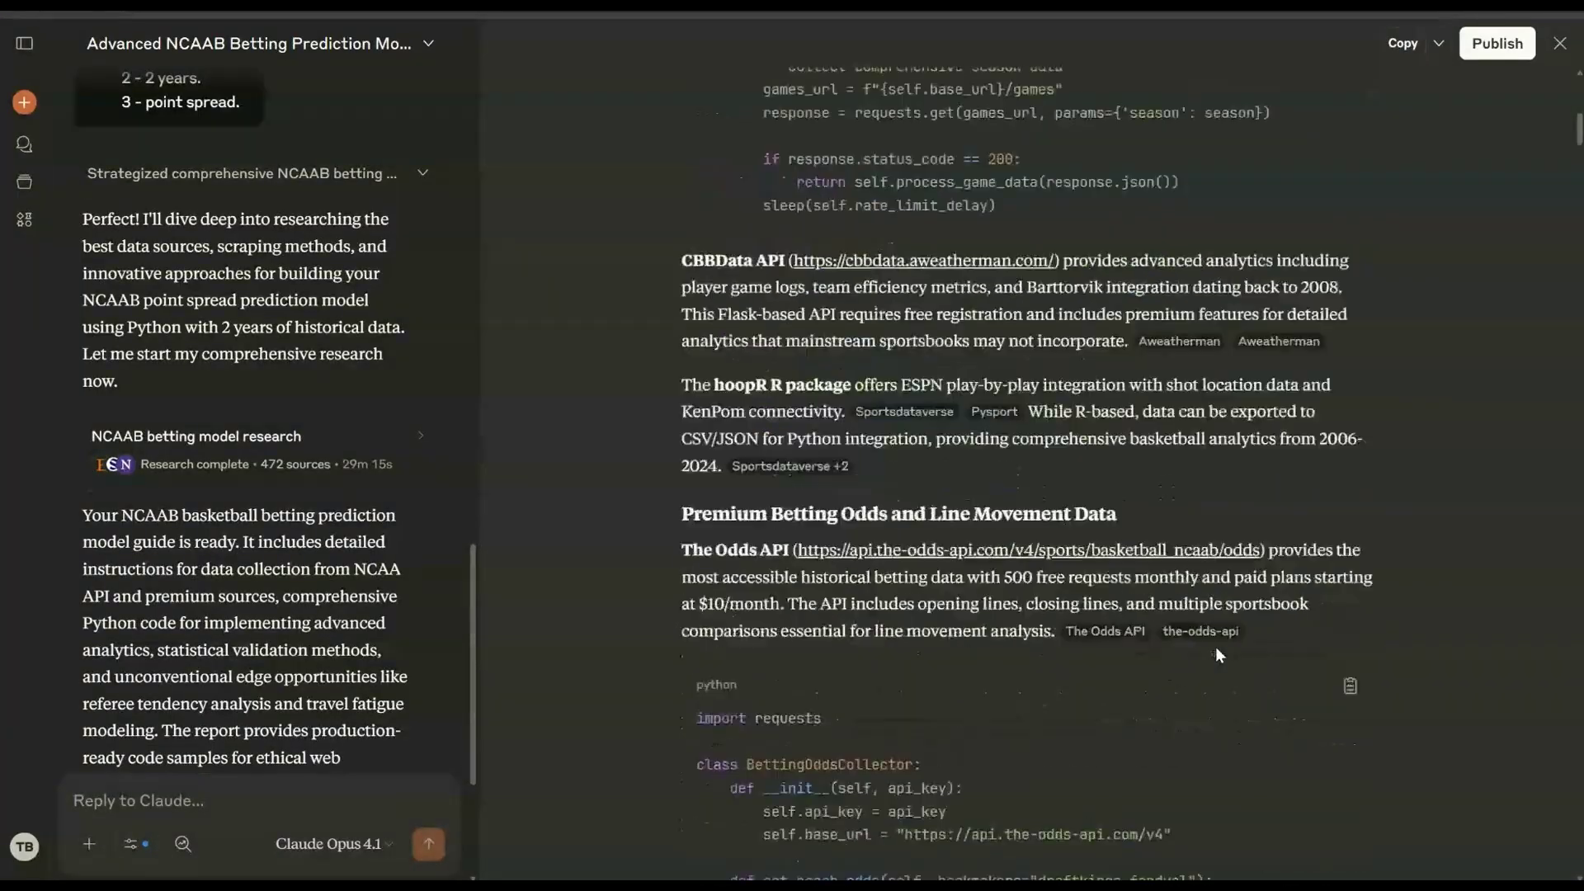
pyautogui.scroll(1, 1224, 459)
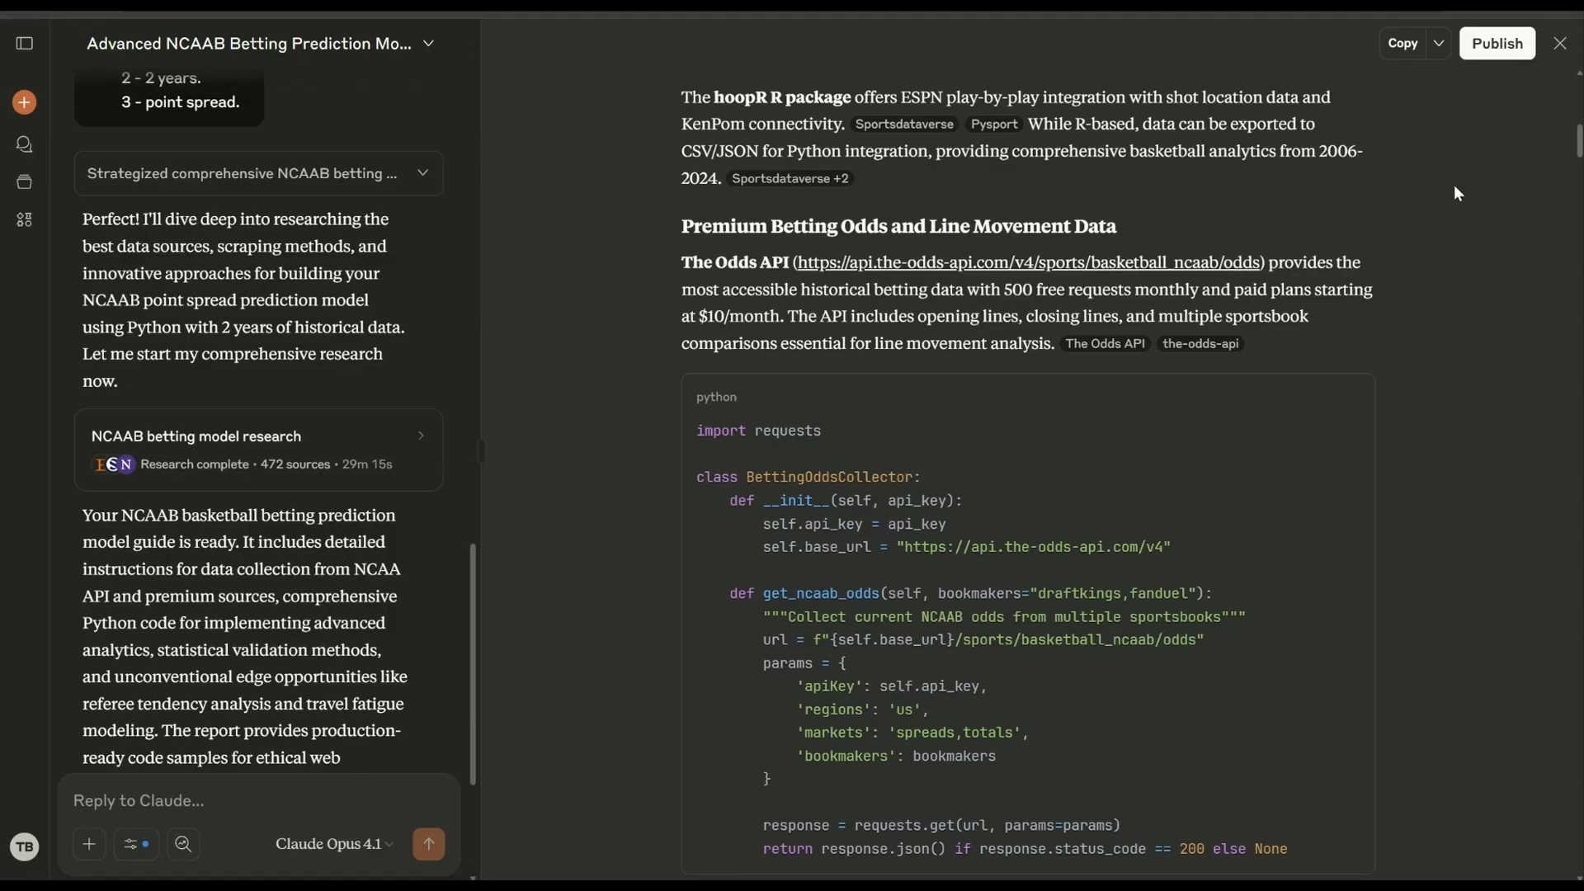
pyautogui.scroll(3, 1463, 239)
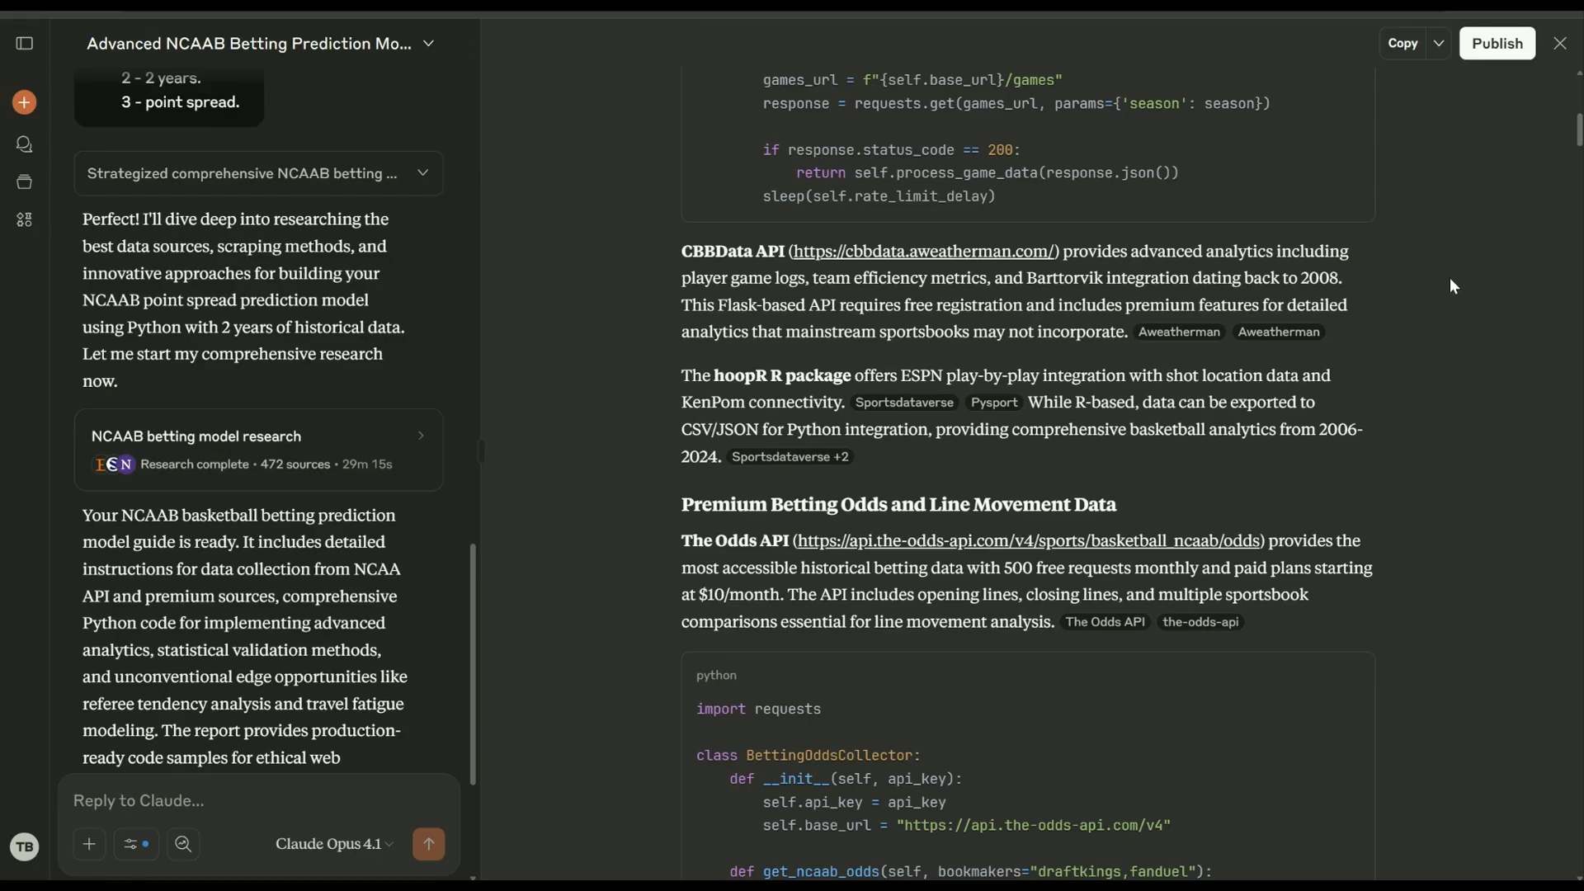
pyautogui.scroll(8, 1449, 297)
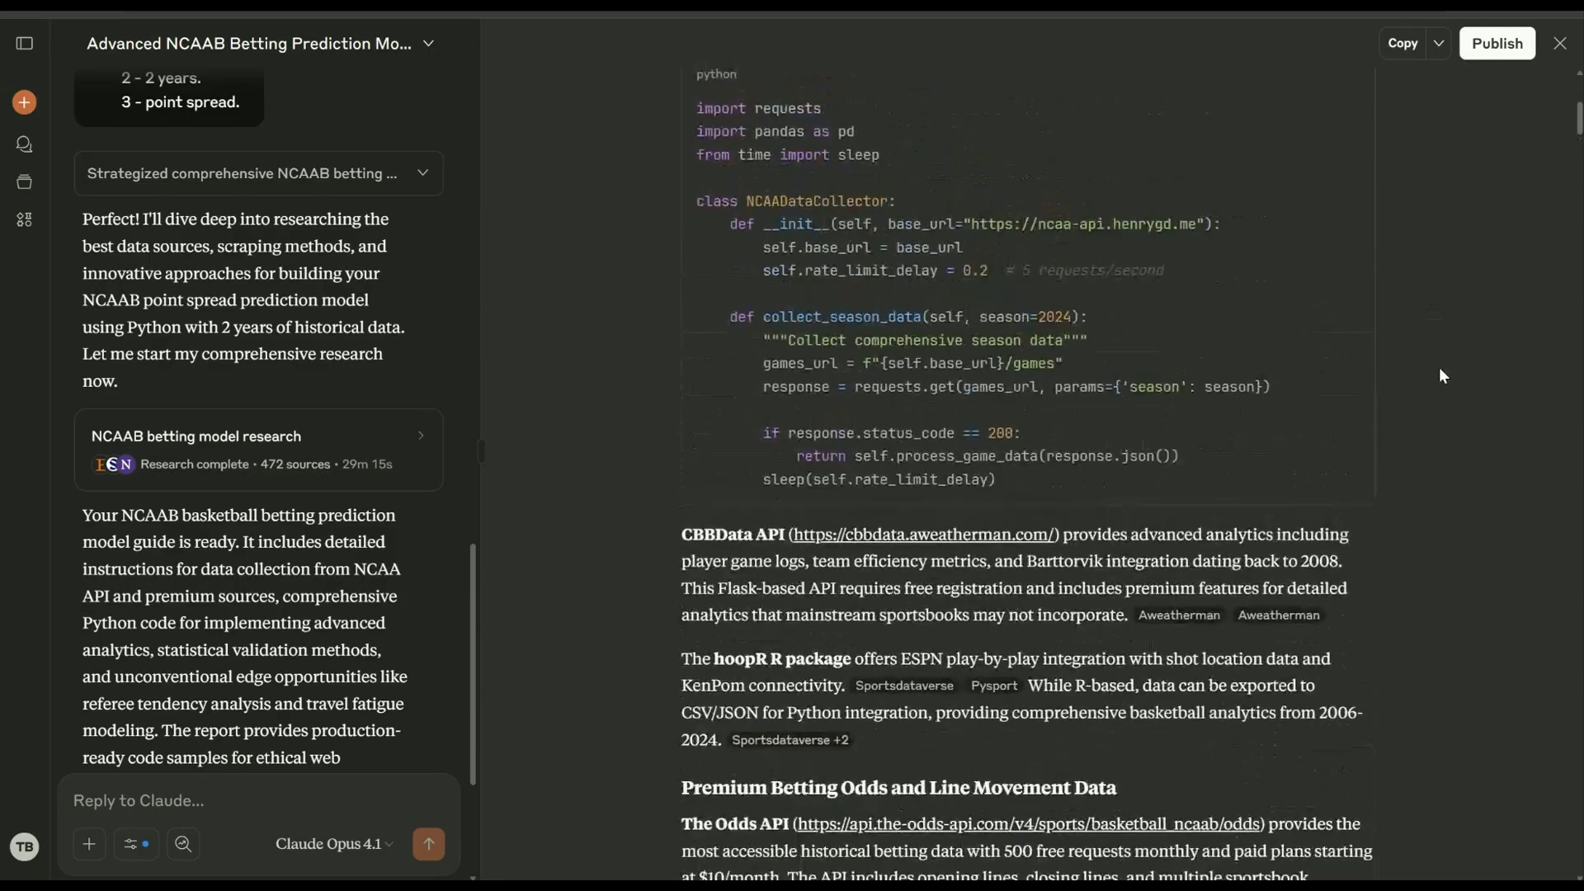
pyautogui.scroll(3, 1439, 368)
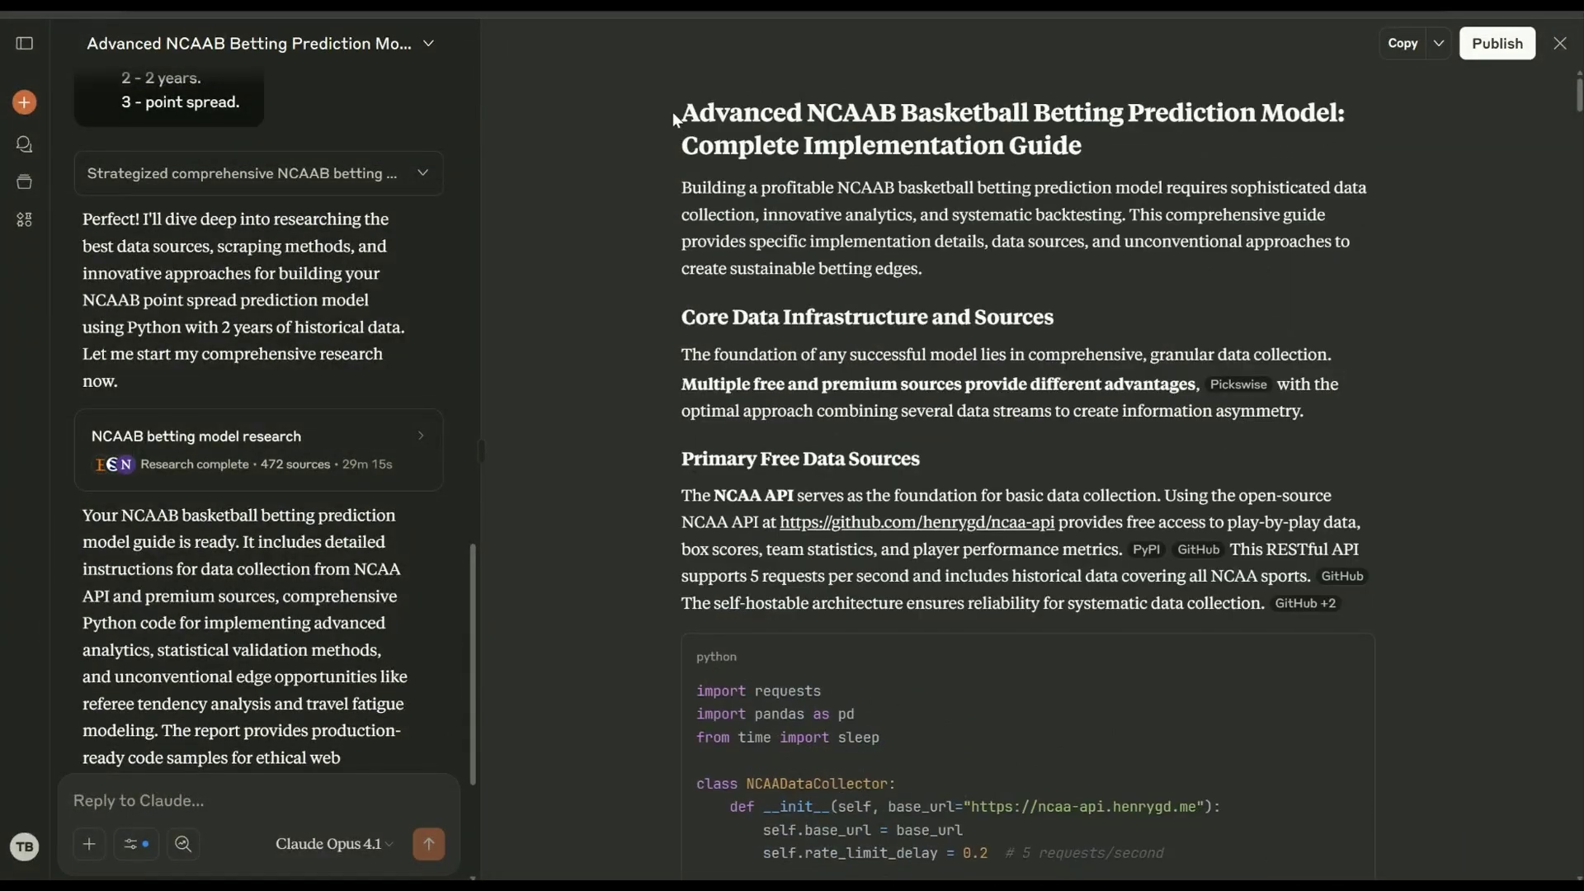
pyautogui.scroll(-20, 1116, 255)
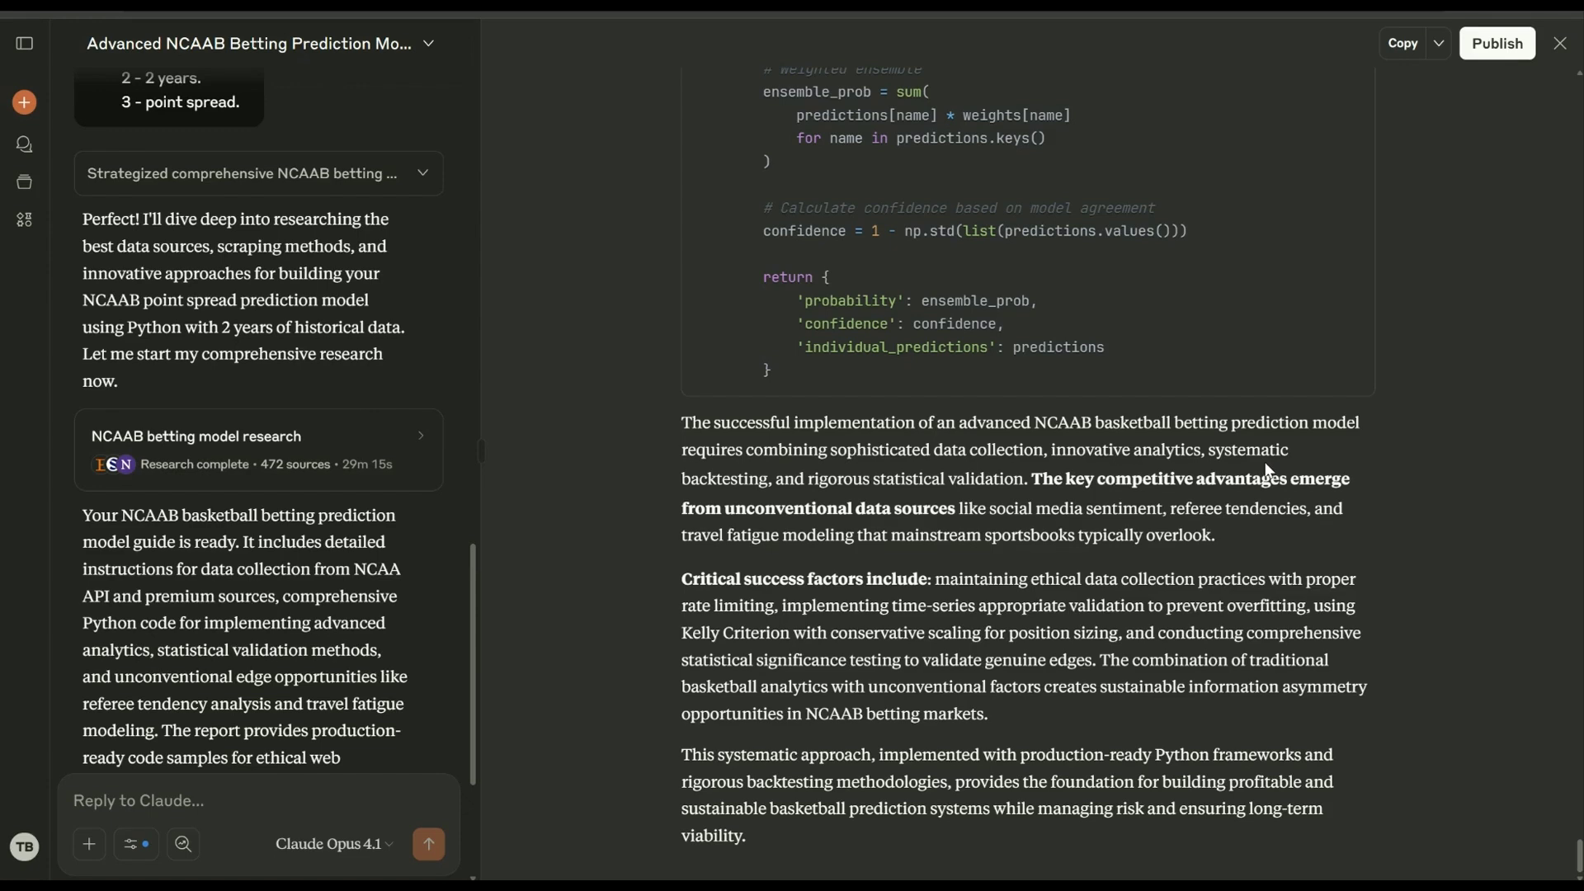
pyautogui.scroll(-4, 428, 358)
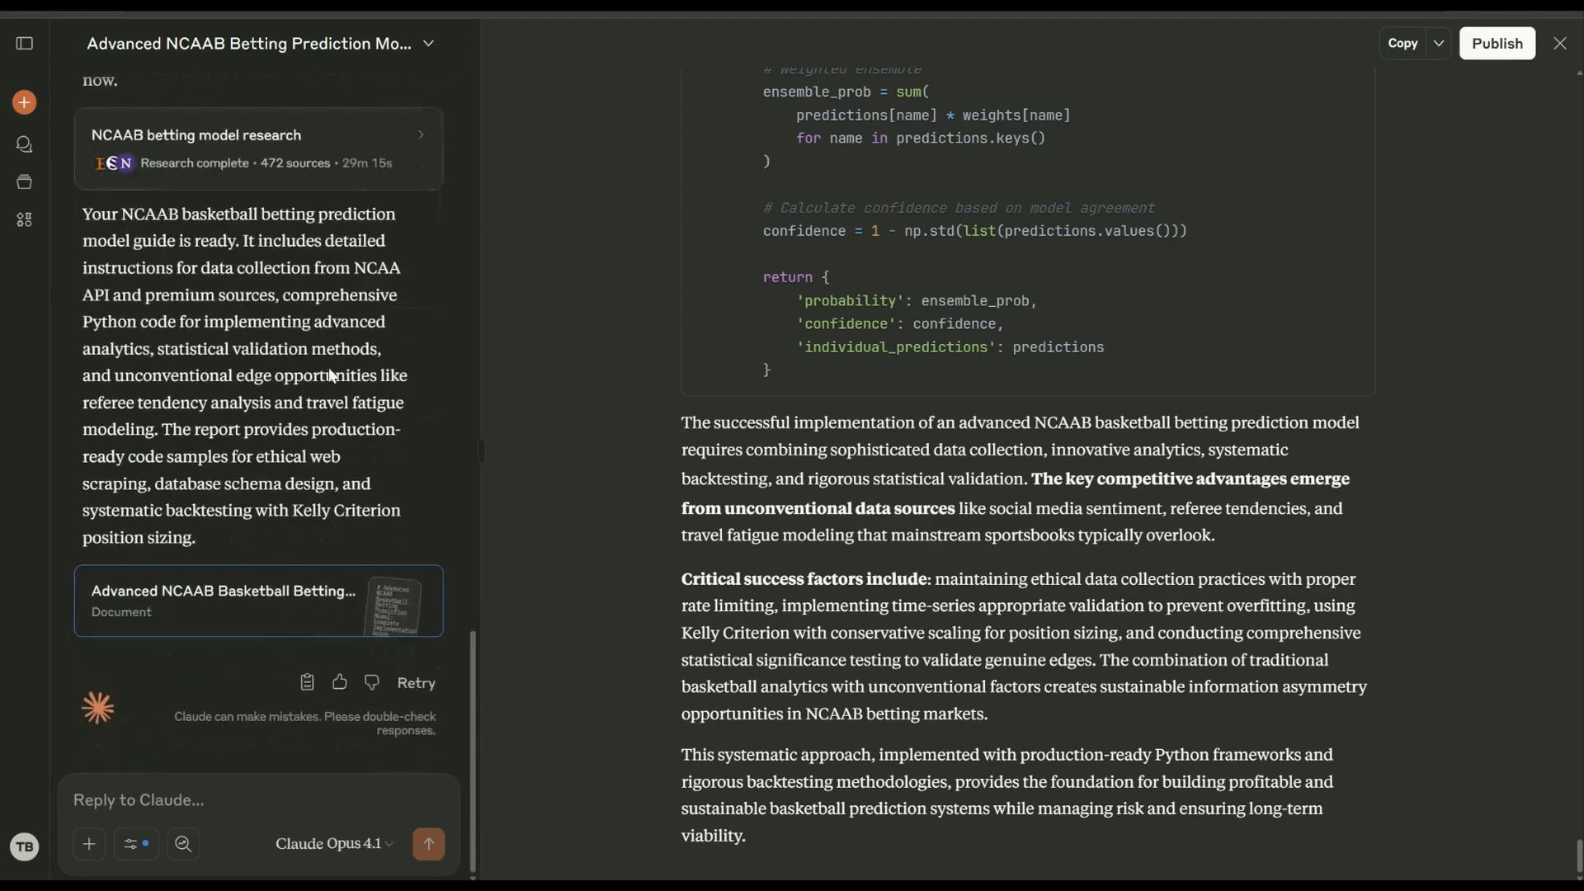
# Step: Widen the chat and send a follow-up asking for data-collection-only next steps and website structure analysis
pyautogui.moveTo(479, 677); pyautogui.dragTo(651, 678)
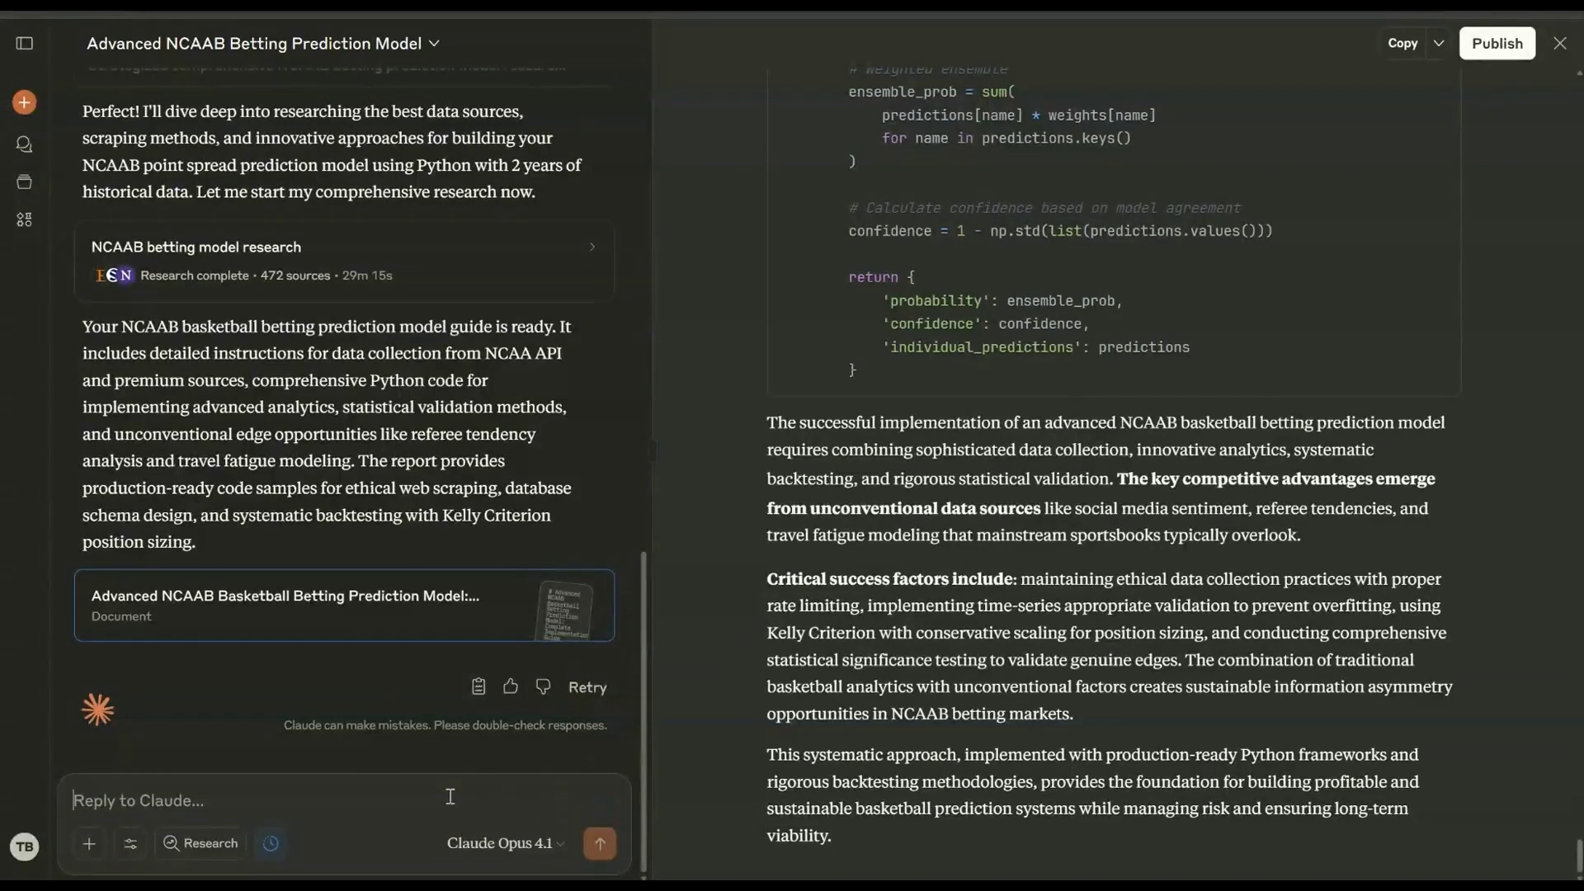
pyautogui.write('Okay great,')
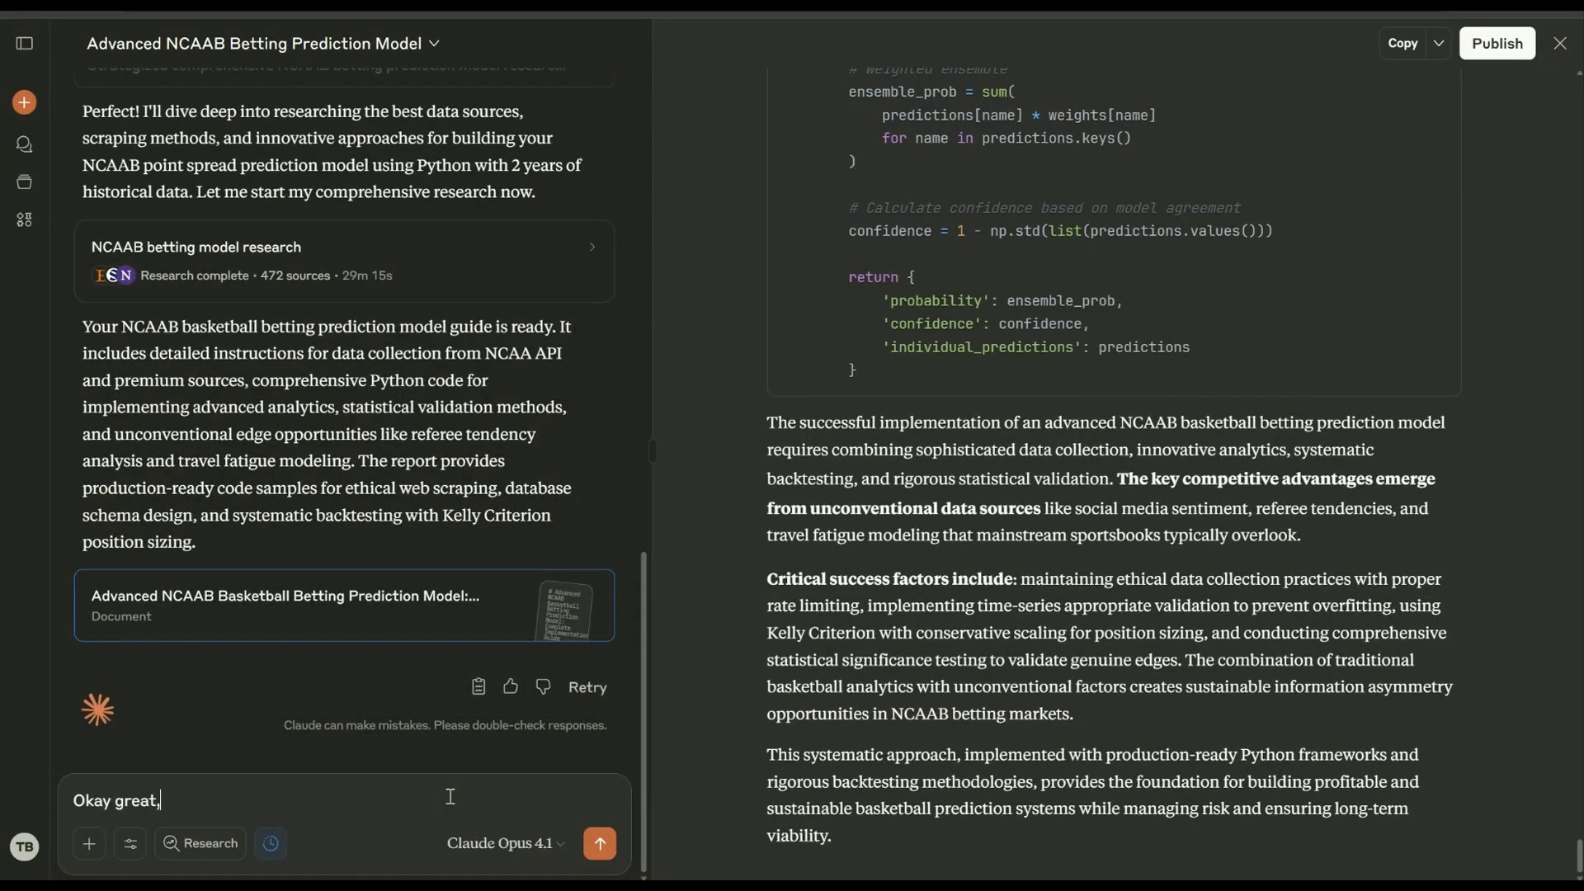
pyautogui.write(" that's ferfect, based on ONLY the ")
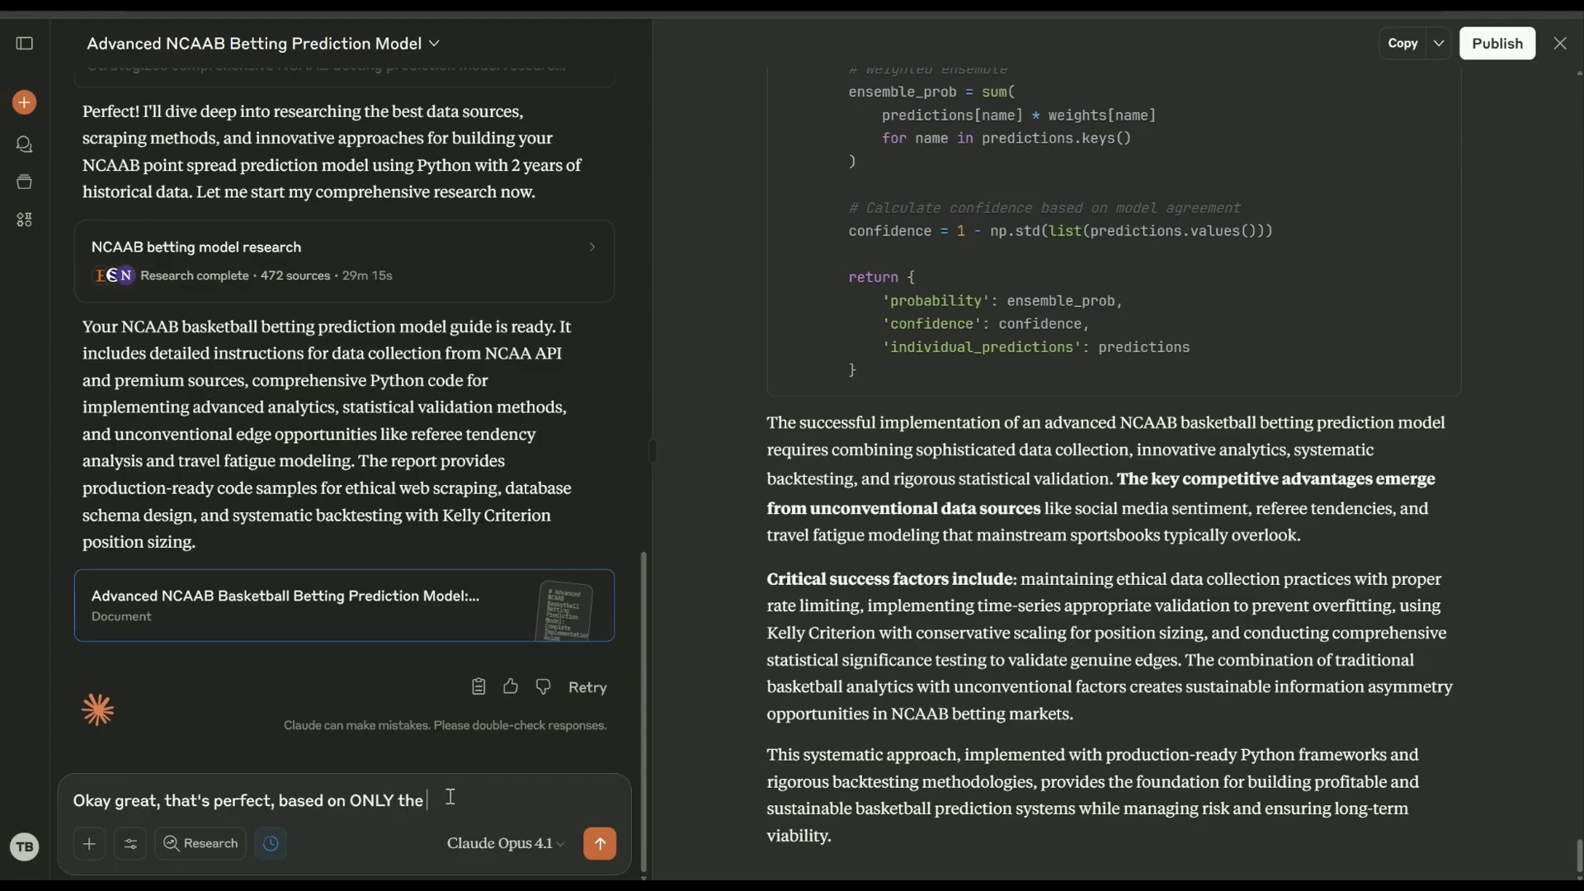
pyautogui.write('data collection part can you crea')
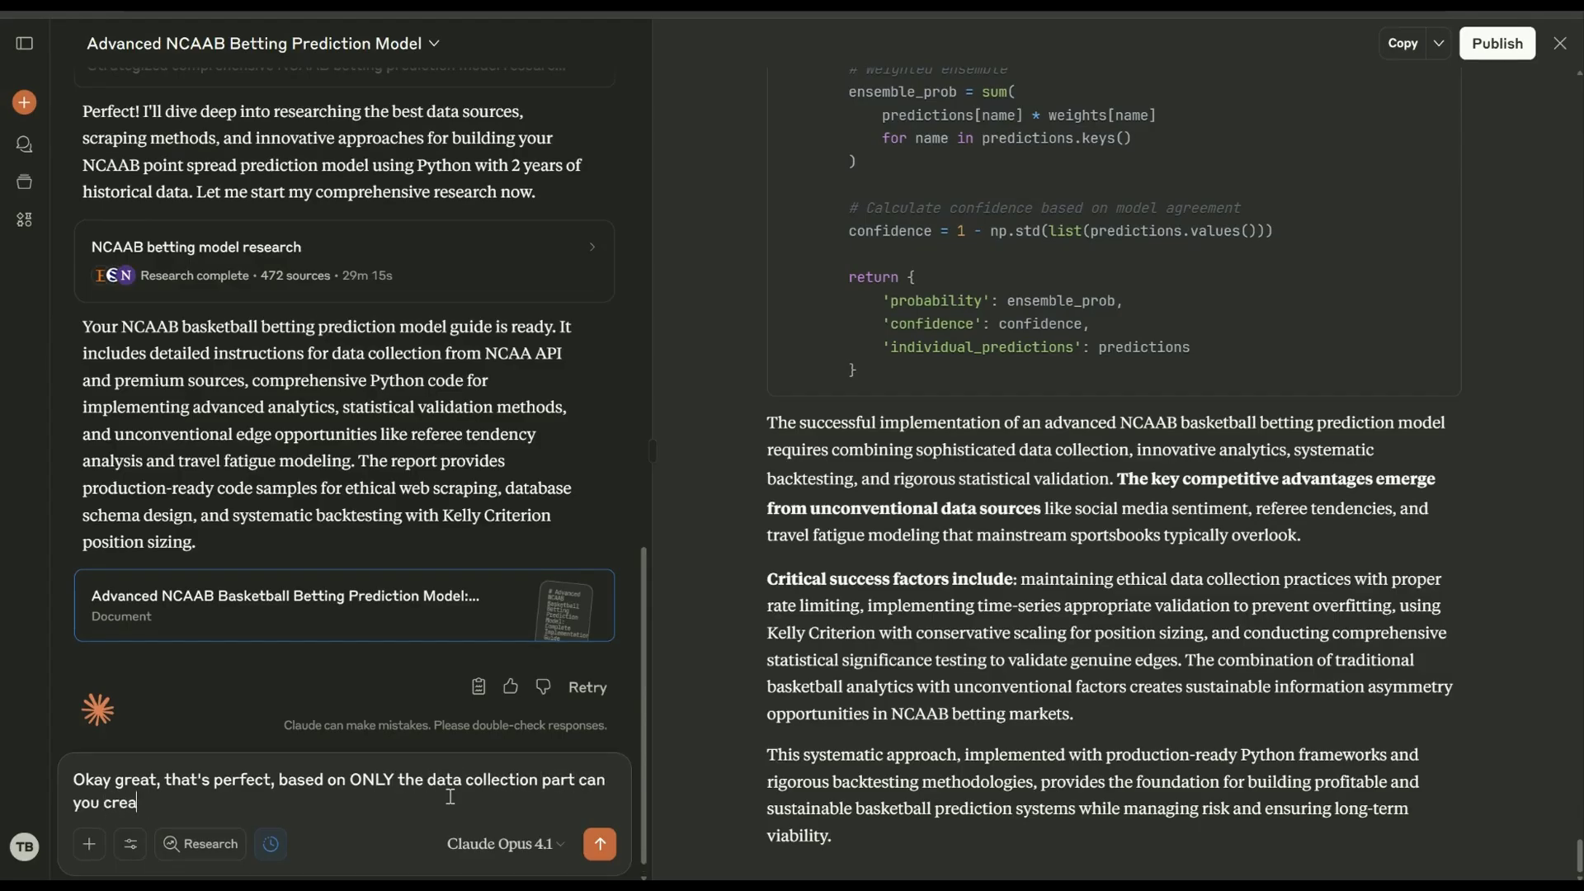
pyautogui.write('te all the next steps and wh')
pyautogui.write("at's needed to bi")
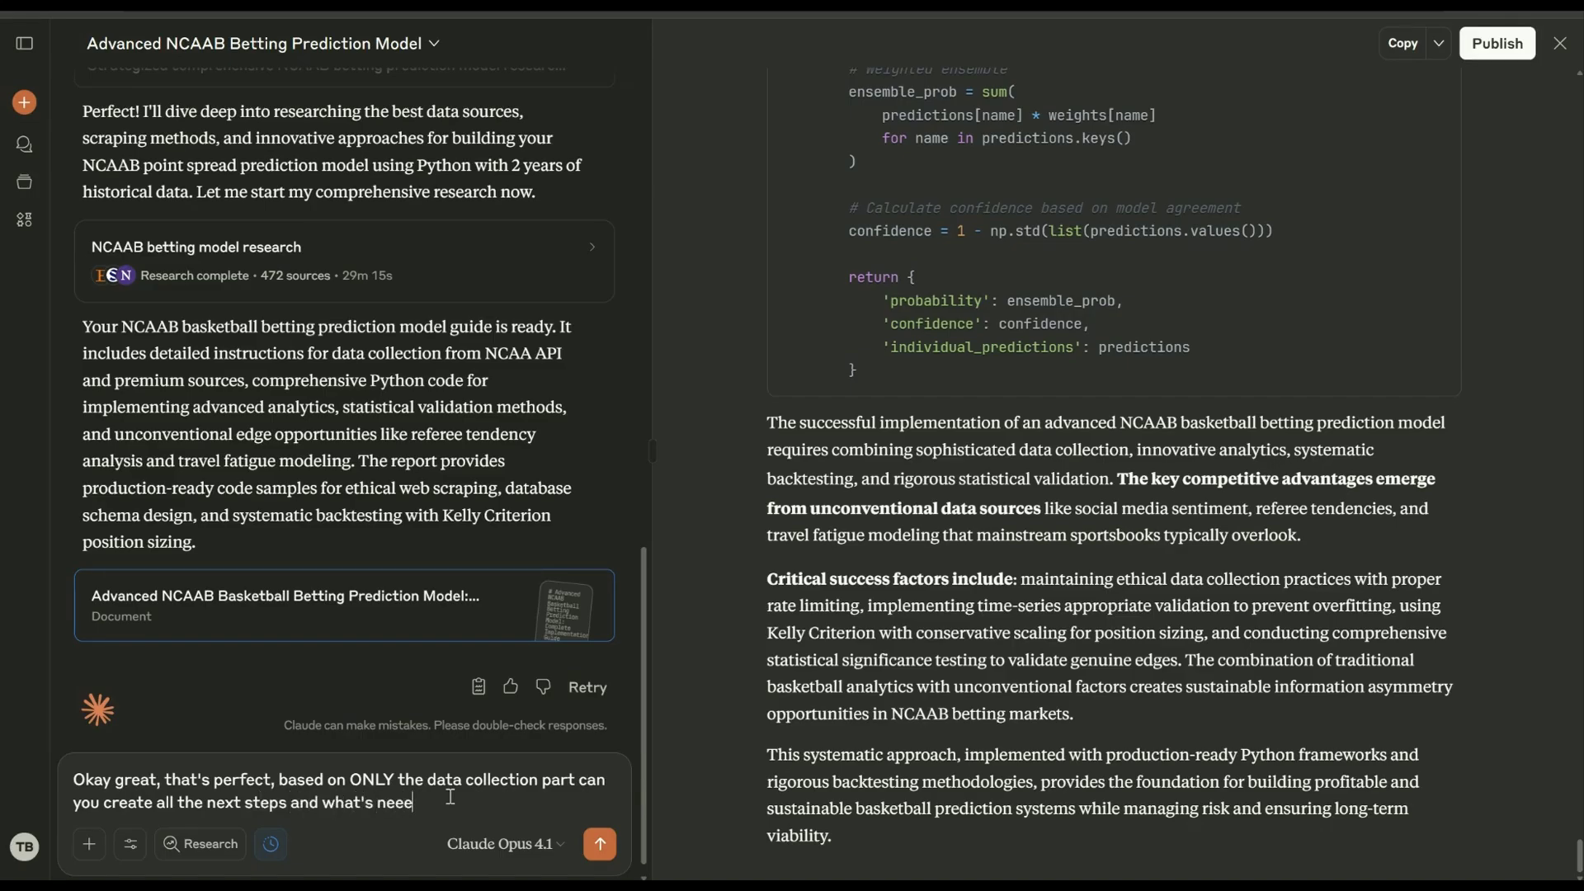
pyautogui.press('BackSpace')
pyautogui.write('uild this out (n')
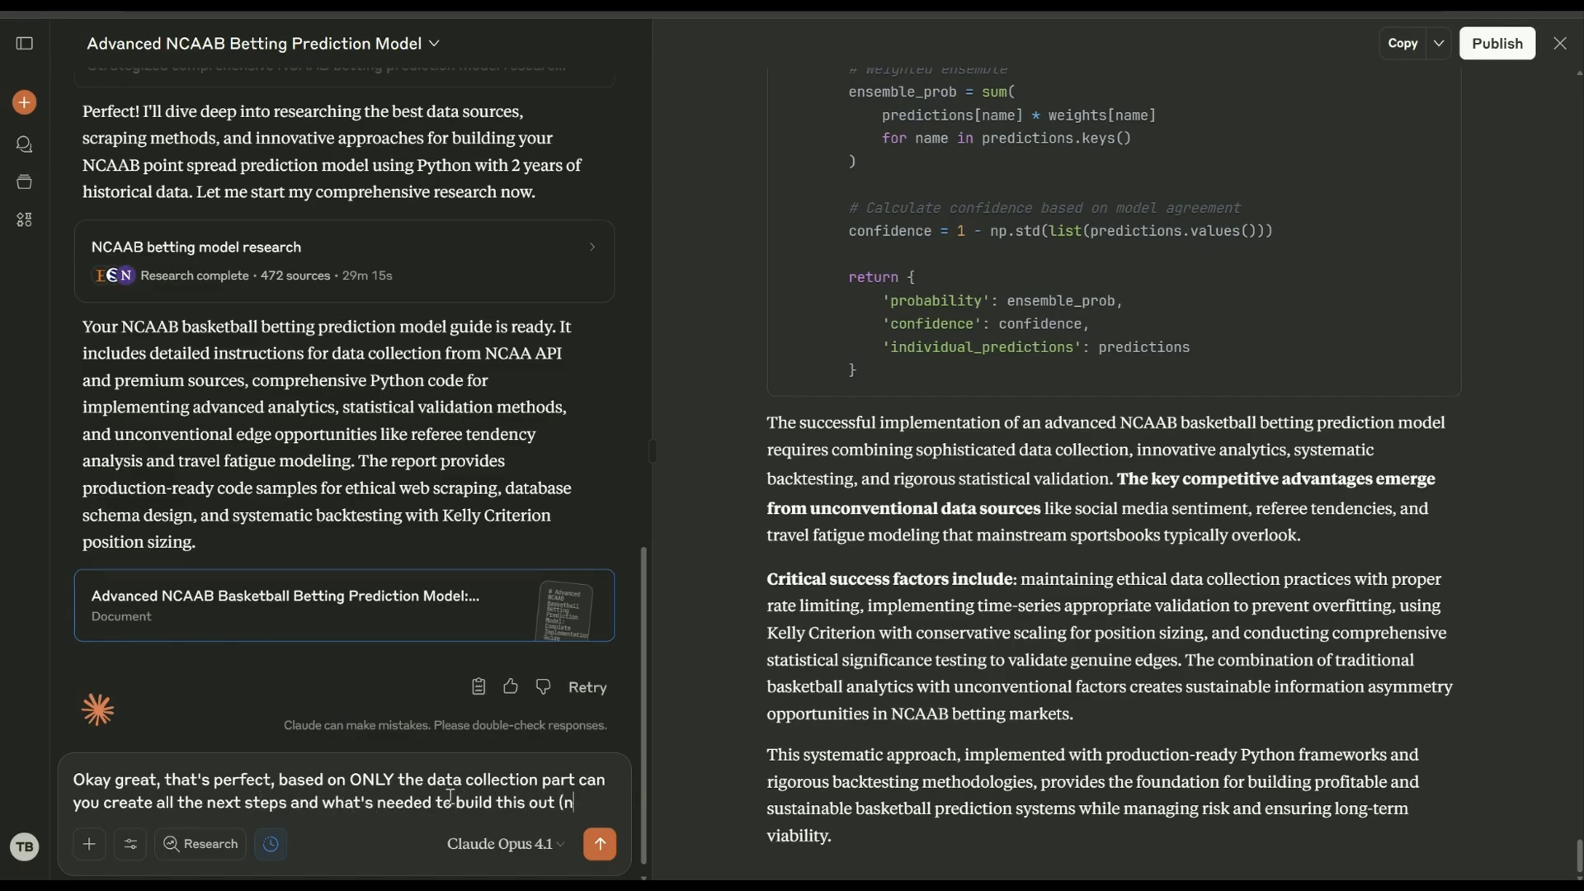
pyautogui.write('ot the modelling part( just')
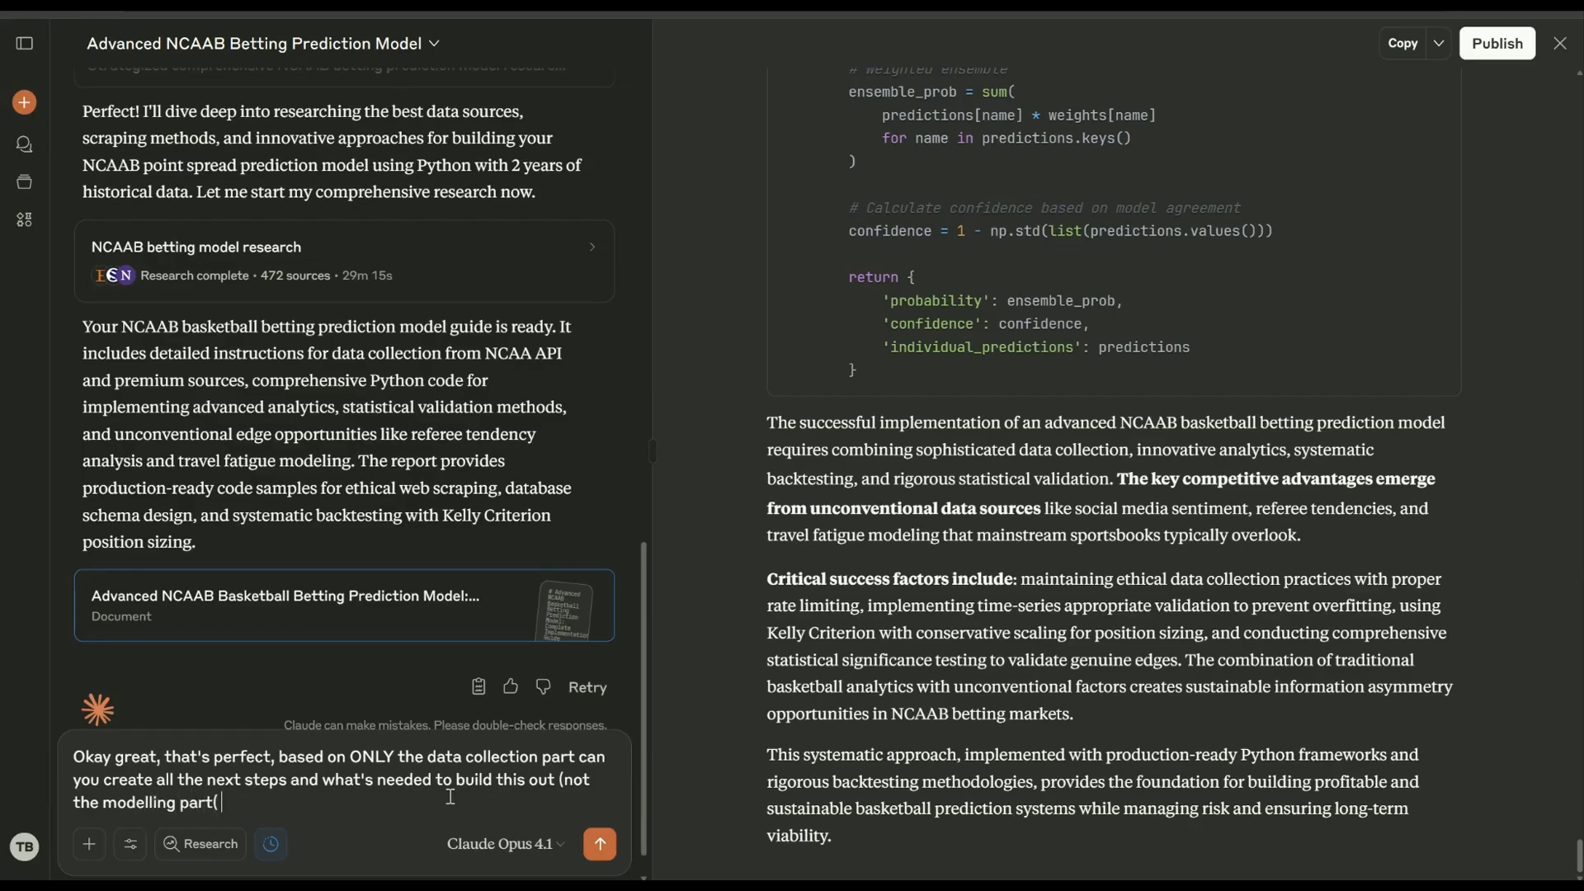
pyautogui.press('BackSpace')
pyautogui.press('BackSpace')
pyautogui.press('BackSpace')
pyautogui.press('BackSpace')
pyautogui.press('BackSpace')
pyautogui.press('BackSpace')
pyautogui.write(') just the actual data c')
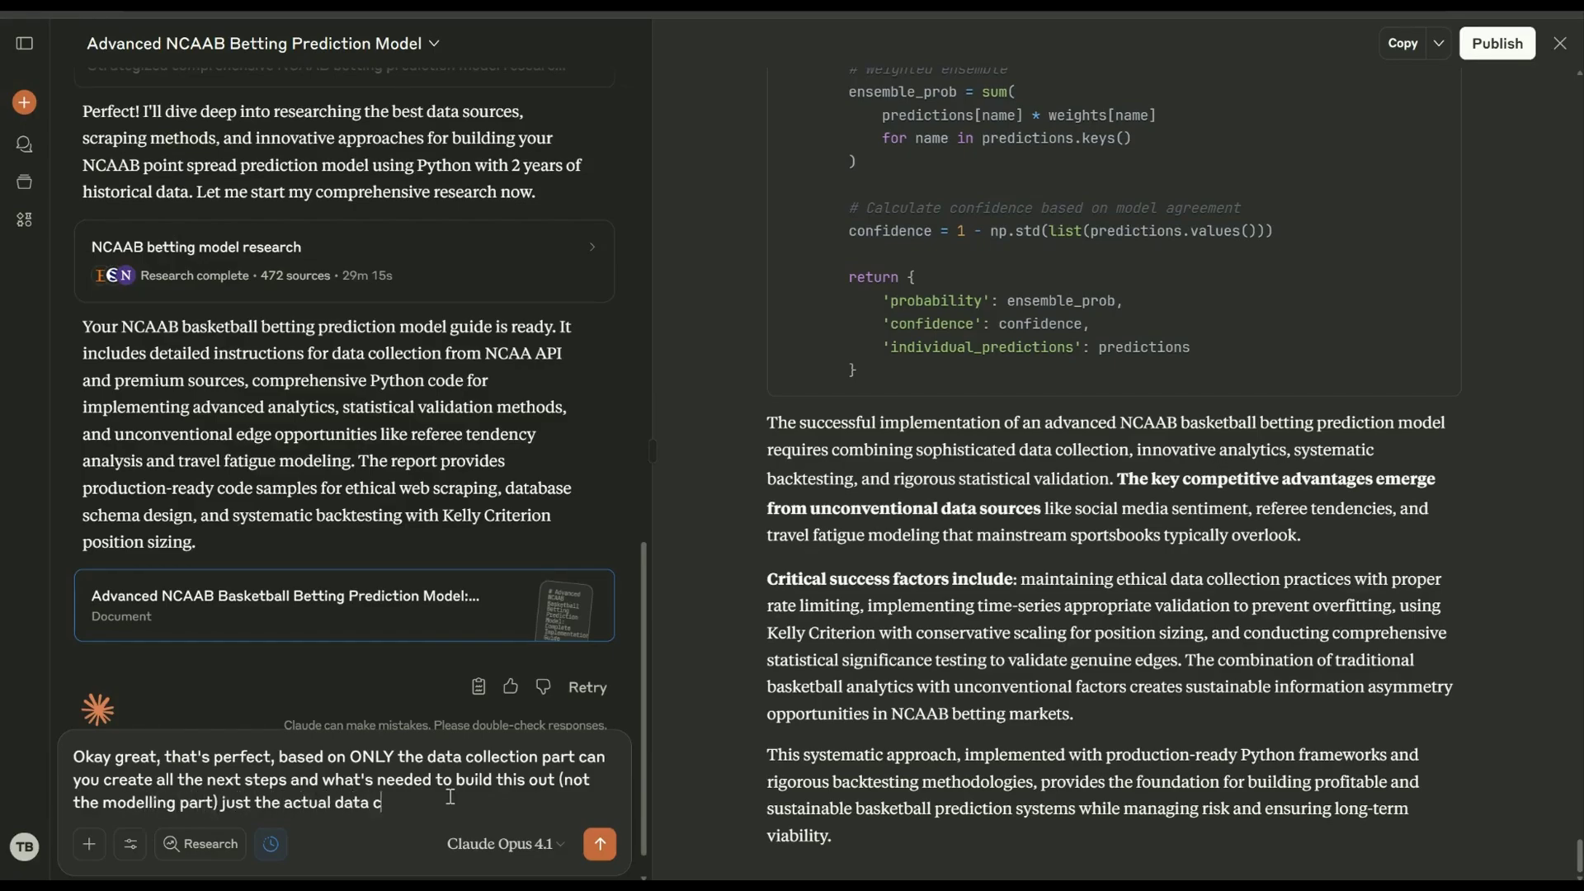
pyautogui.write('olleciton, from w')
pyautogui.write('here and analyse th')
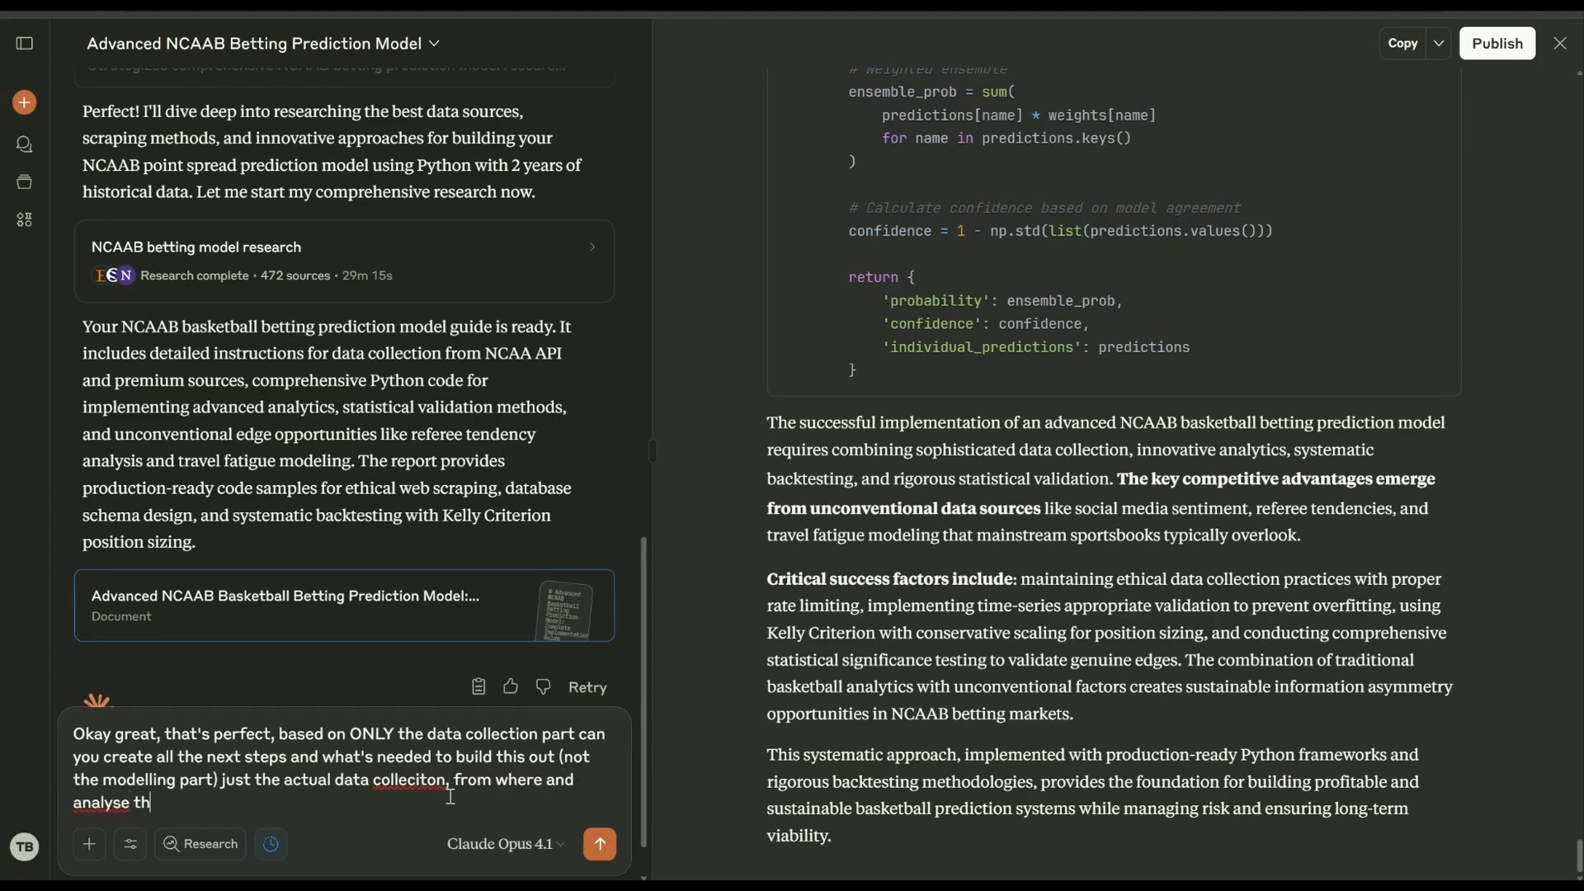
pyautogui.write("e website's structures to co")
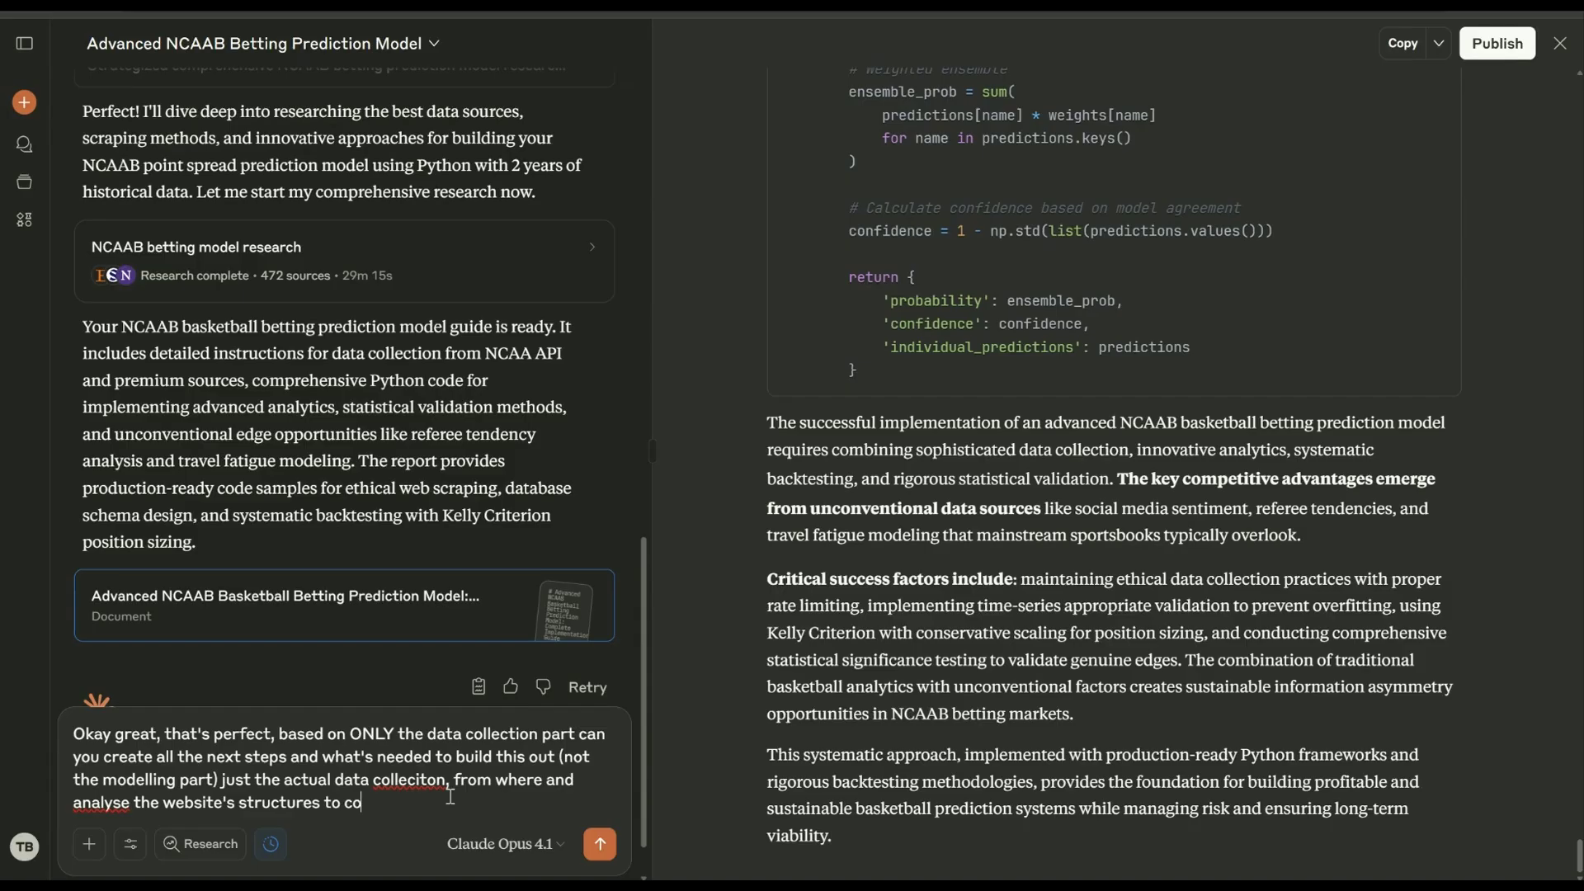
pyautogui.write('llect this themselves')
pyautogui.press('Return')
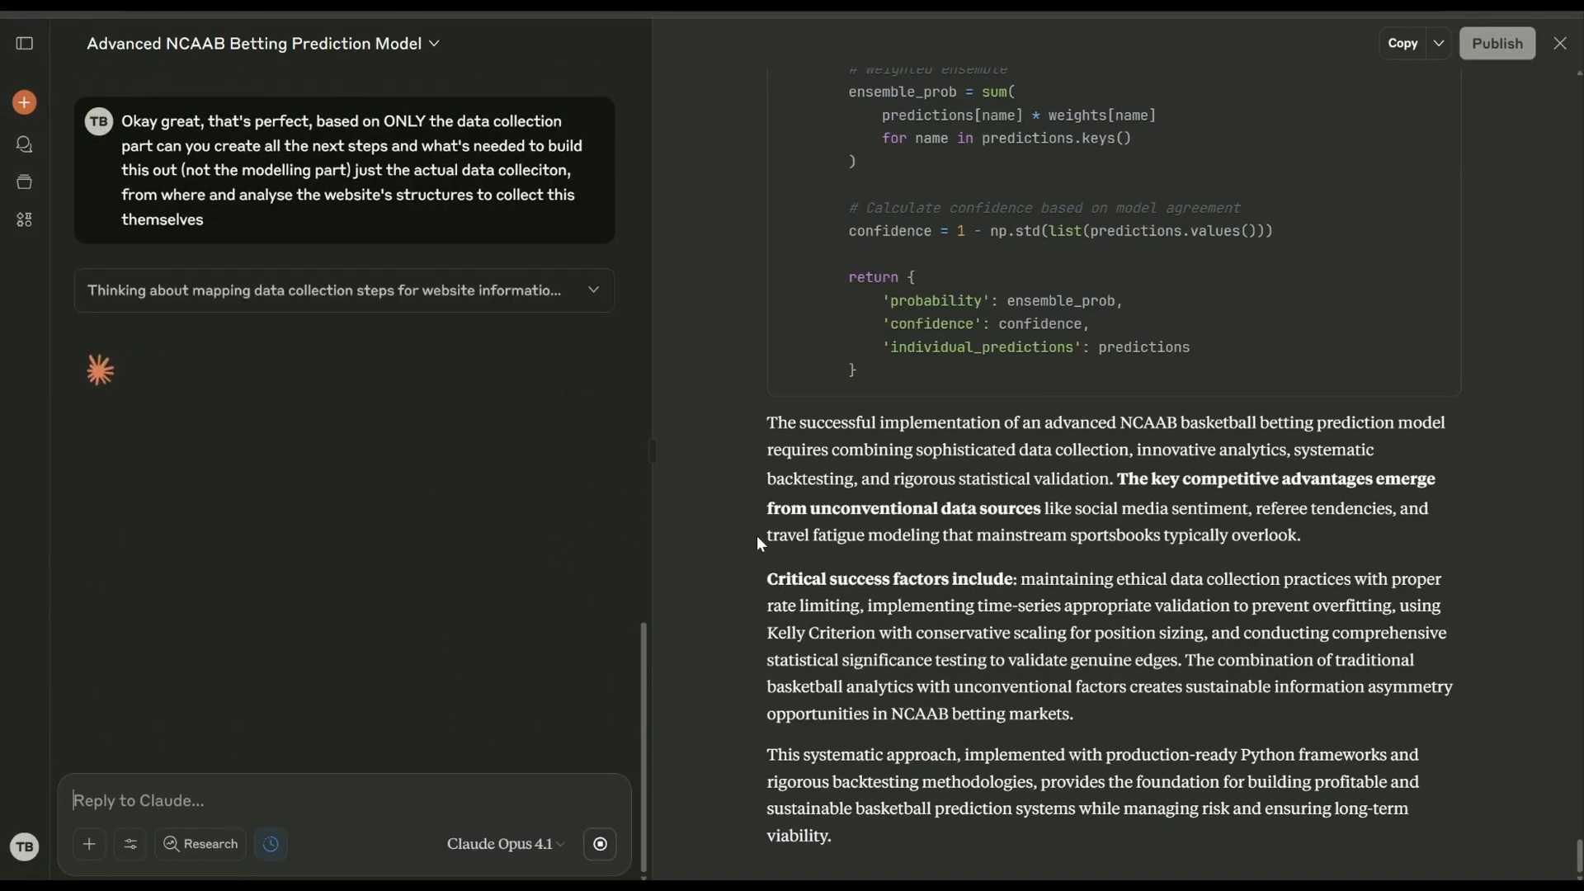
# Step: Scroll the chat and guide back up to the title and Primary Free Data Sources section
pyautogui.scroll(20, 528, 478)
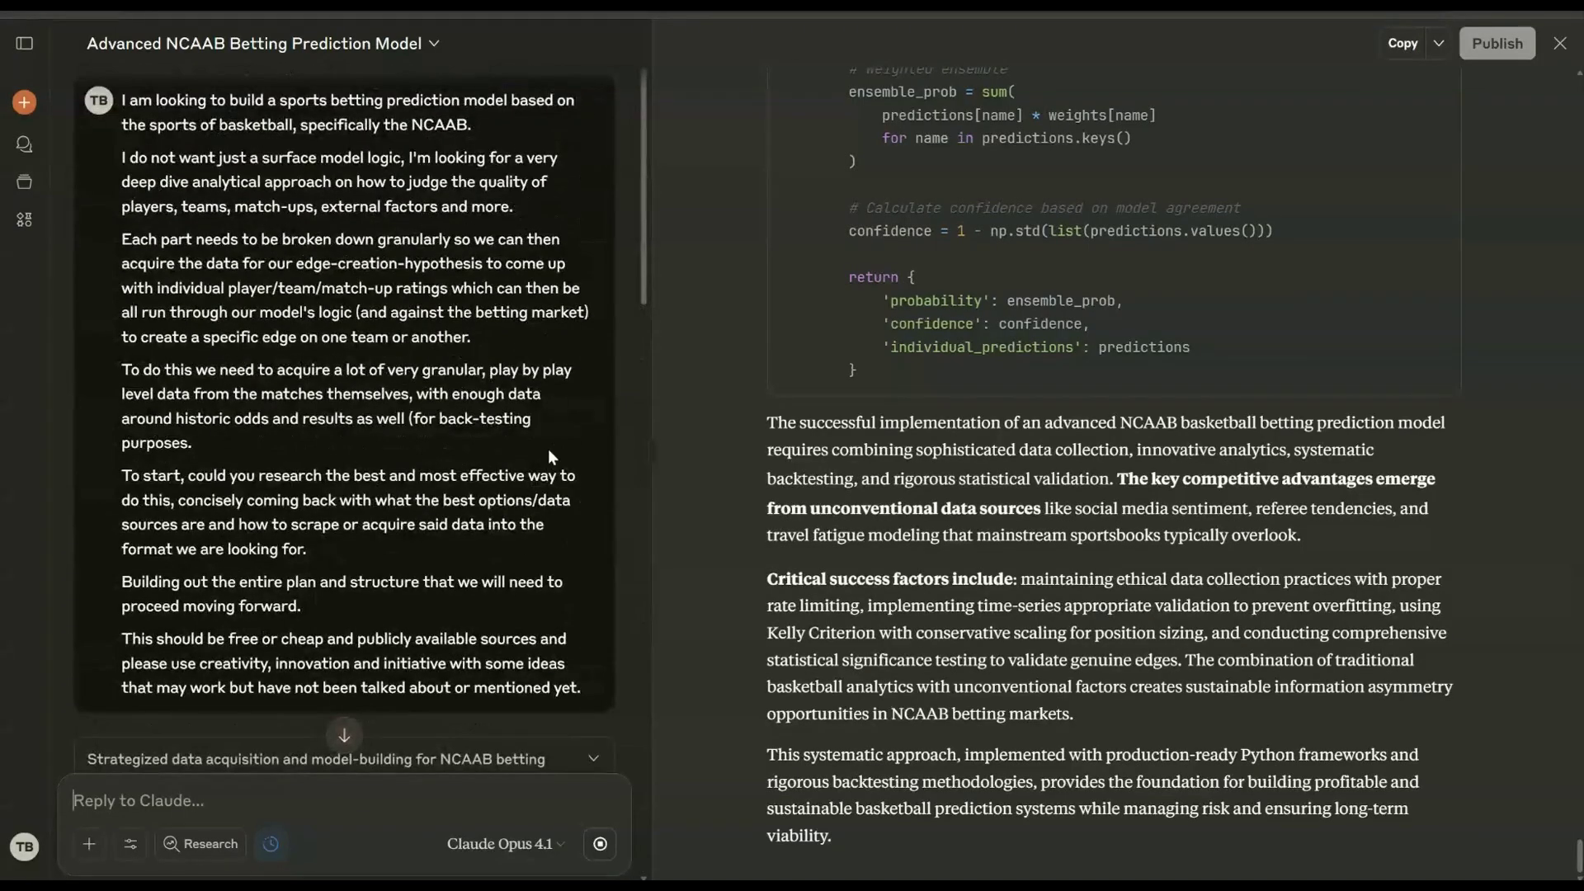
pyautogui.scroll(20, 948, 414)
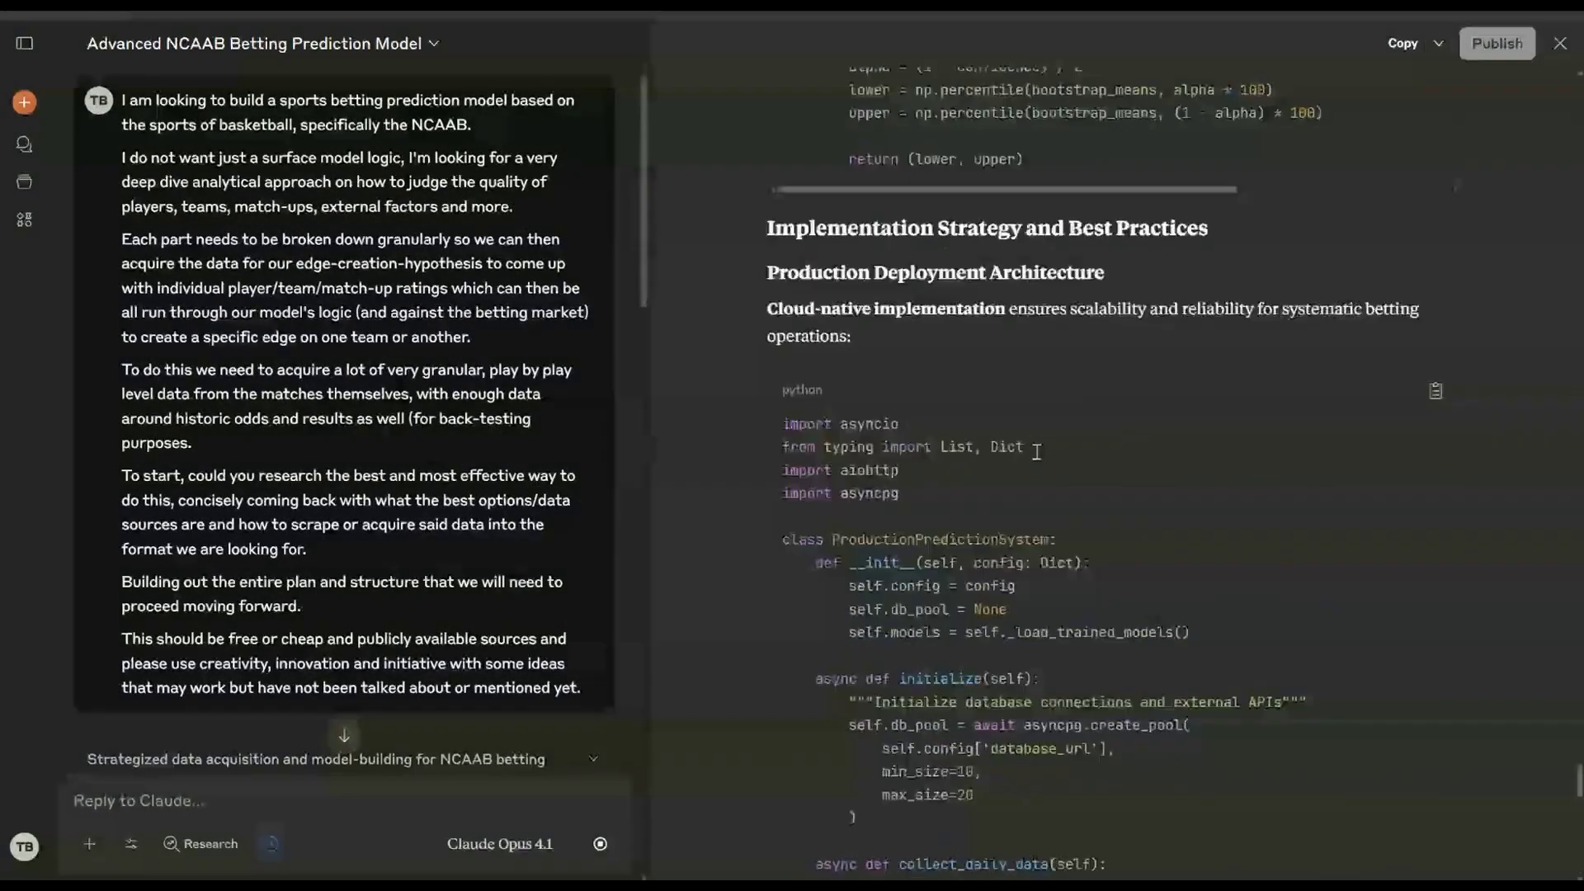
pyautogui.scroll(8, 1035, 435)
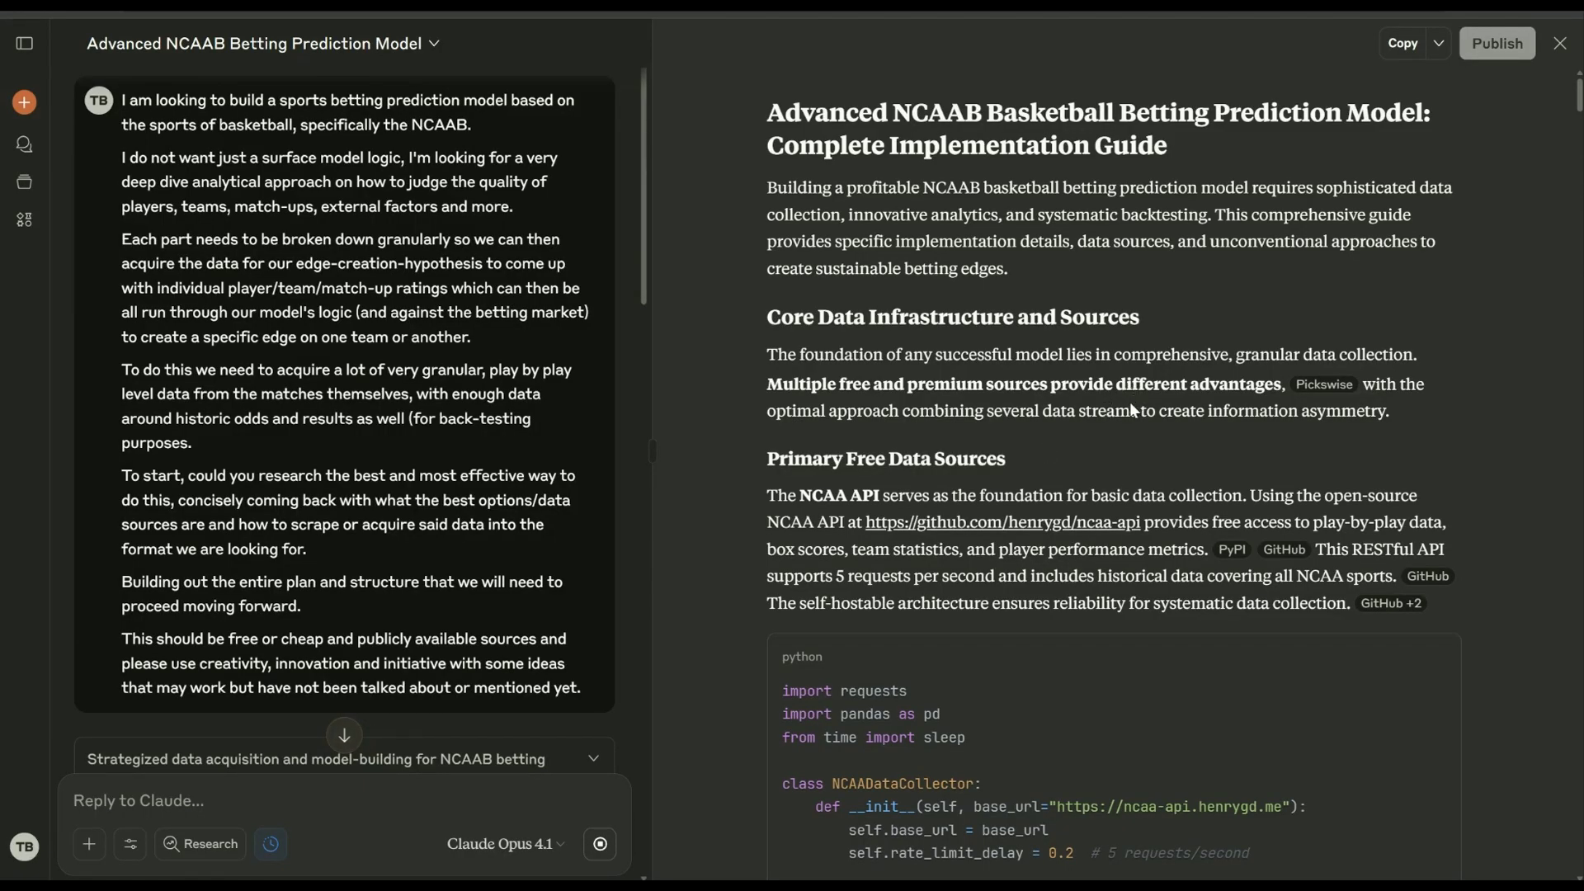
pyautogui.scroll(-1, 1130, 407)
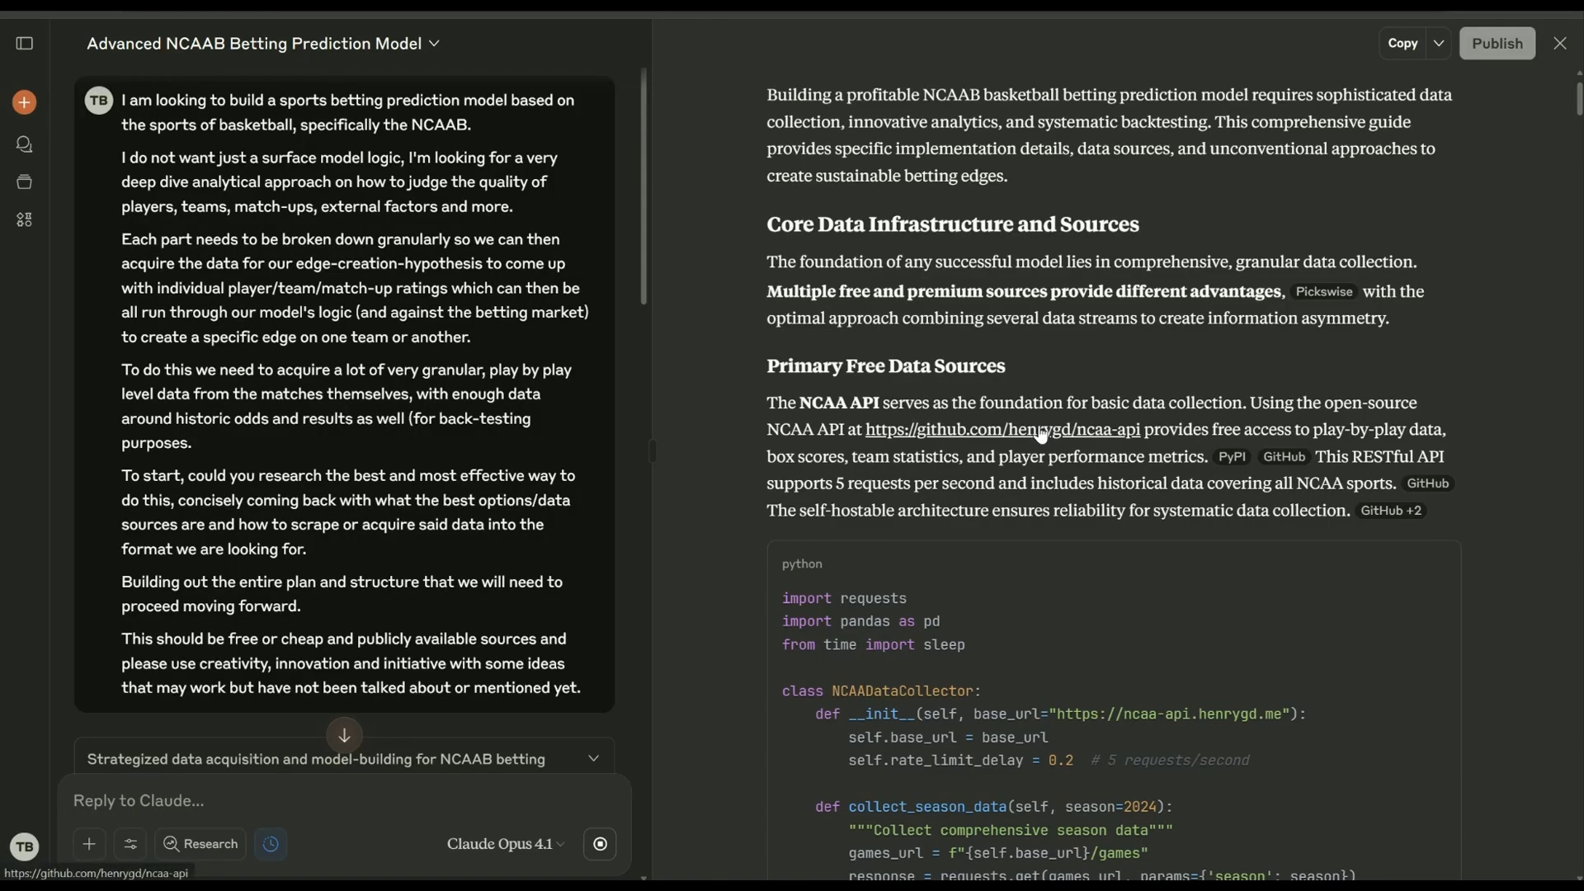
pyautogui.scroll(1, 1432, 376)
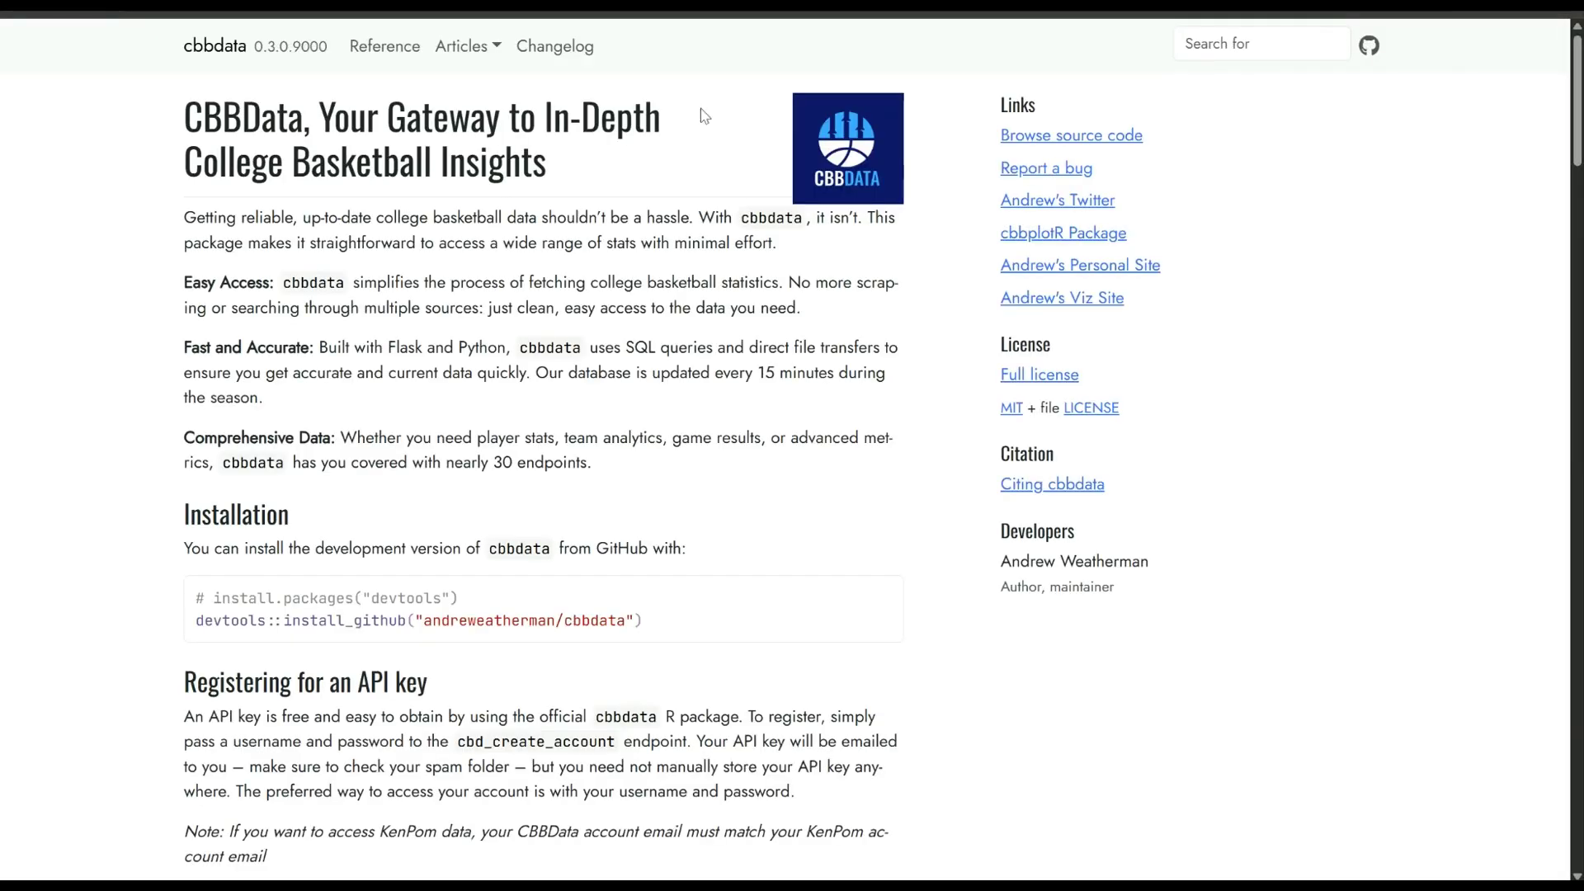
# Step: Scroll the cbbdata docs from Installation through the player, team, prediction and KenPom functions
pyautogui.scroll(-20, 521, 358)
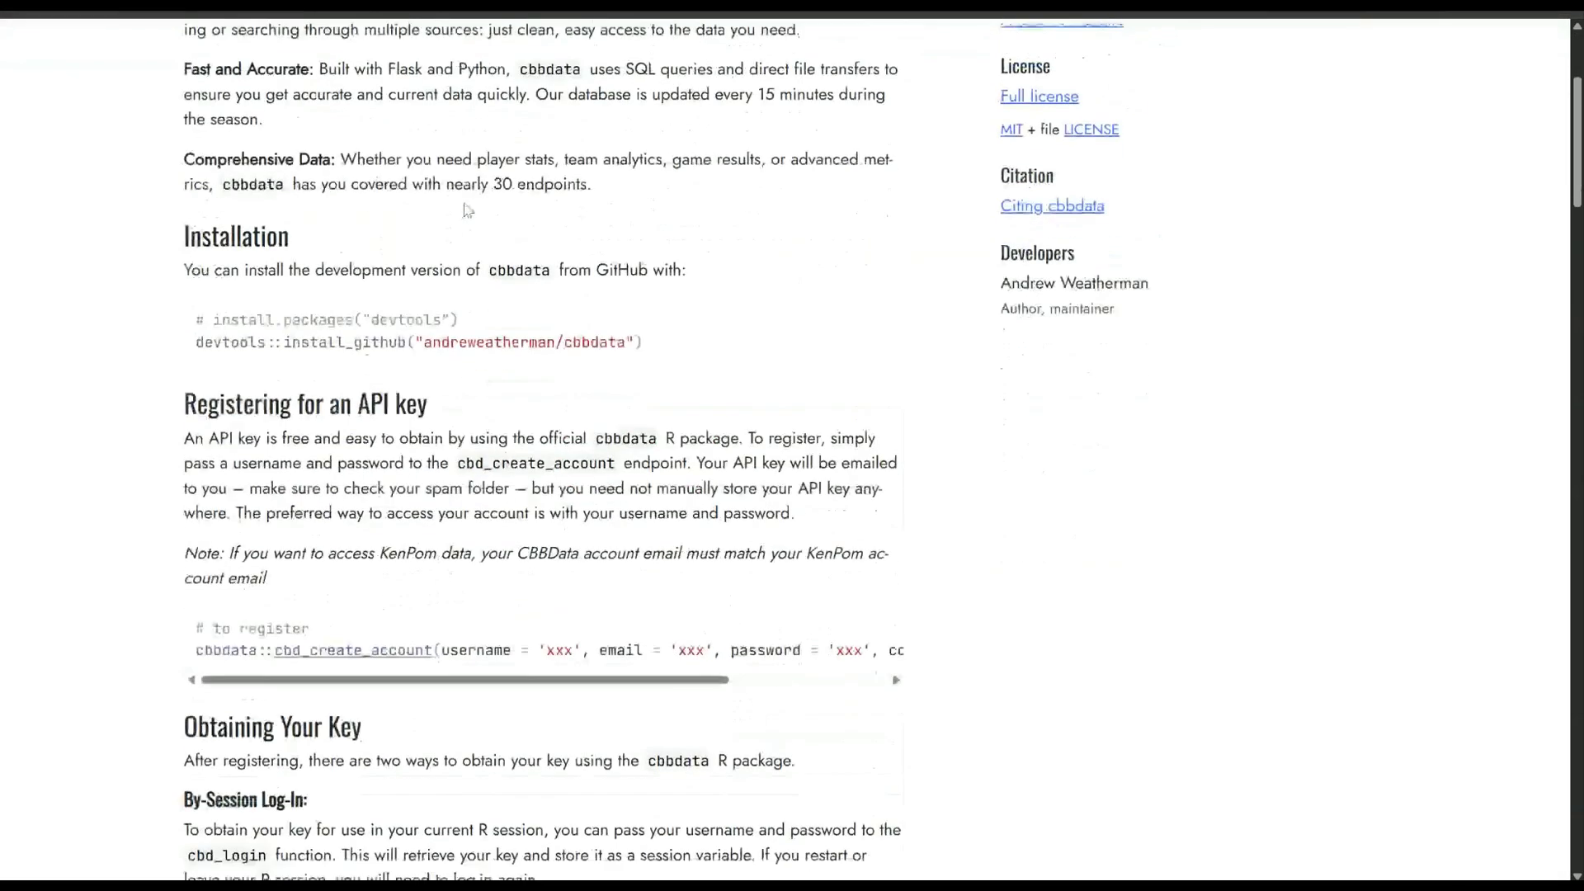
pyautogui.scroll(-8, 521, 357)
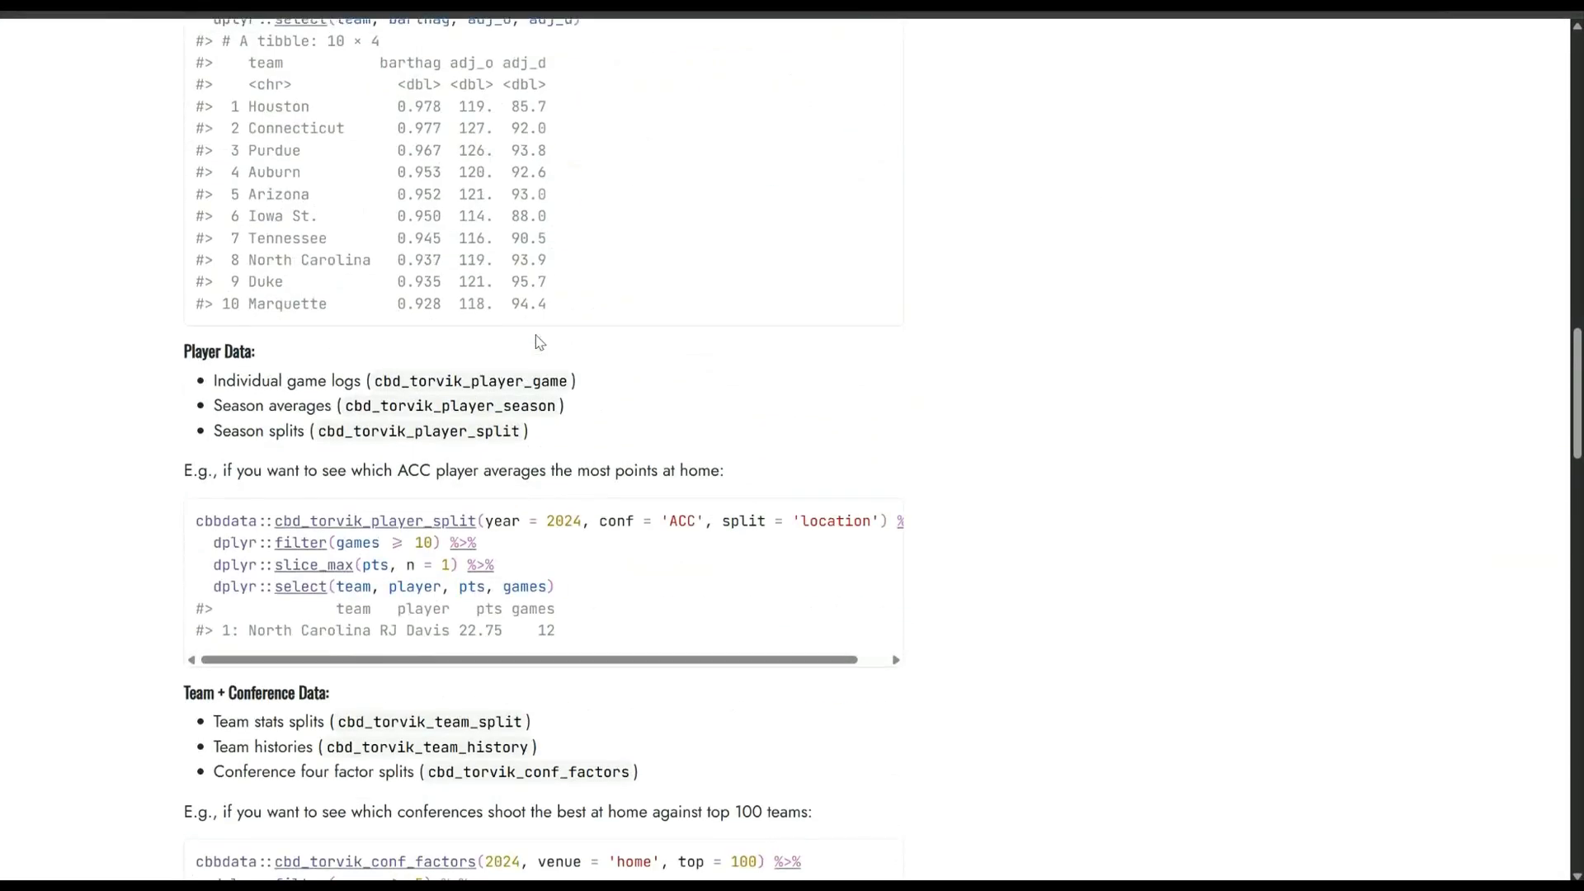
pyautogui.scroll(4, 537, 334)
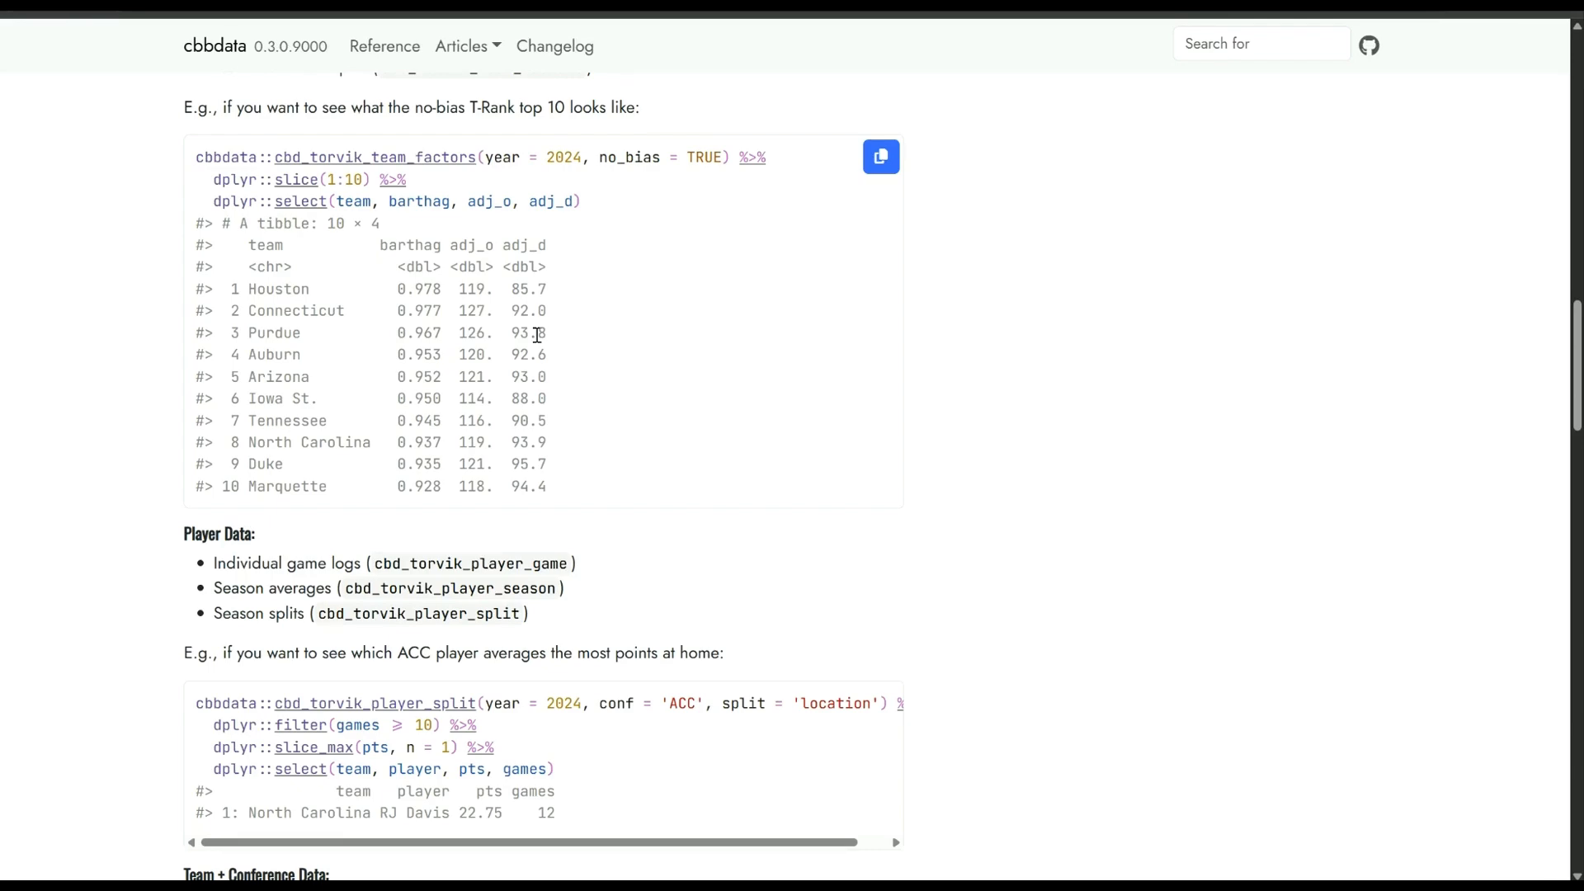
pyautogui.scroll(-10, 537, 335)
pyautogui.scroll(-12, 611, 326)
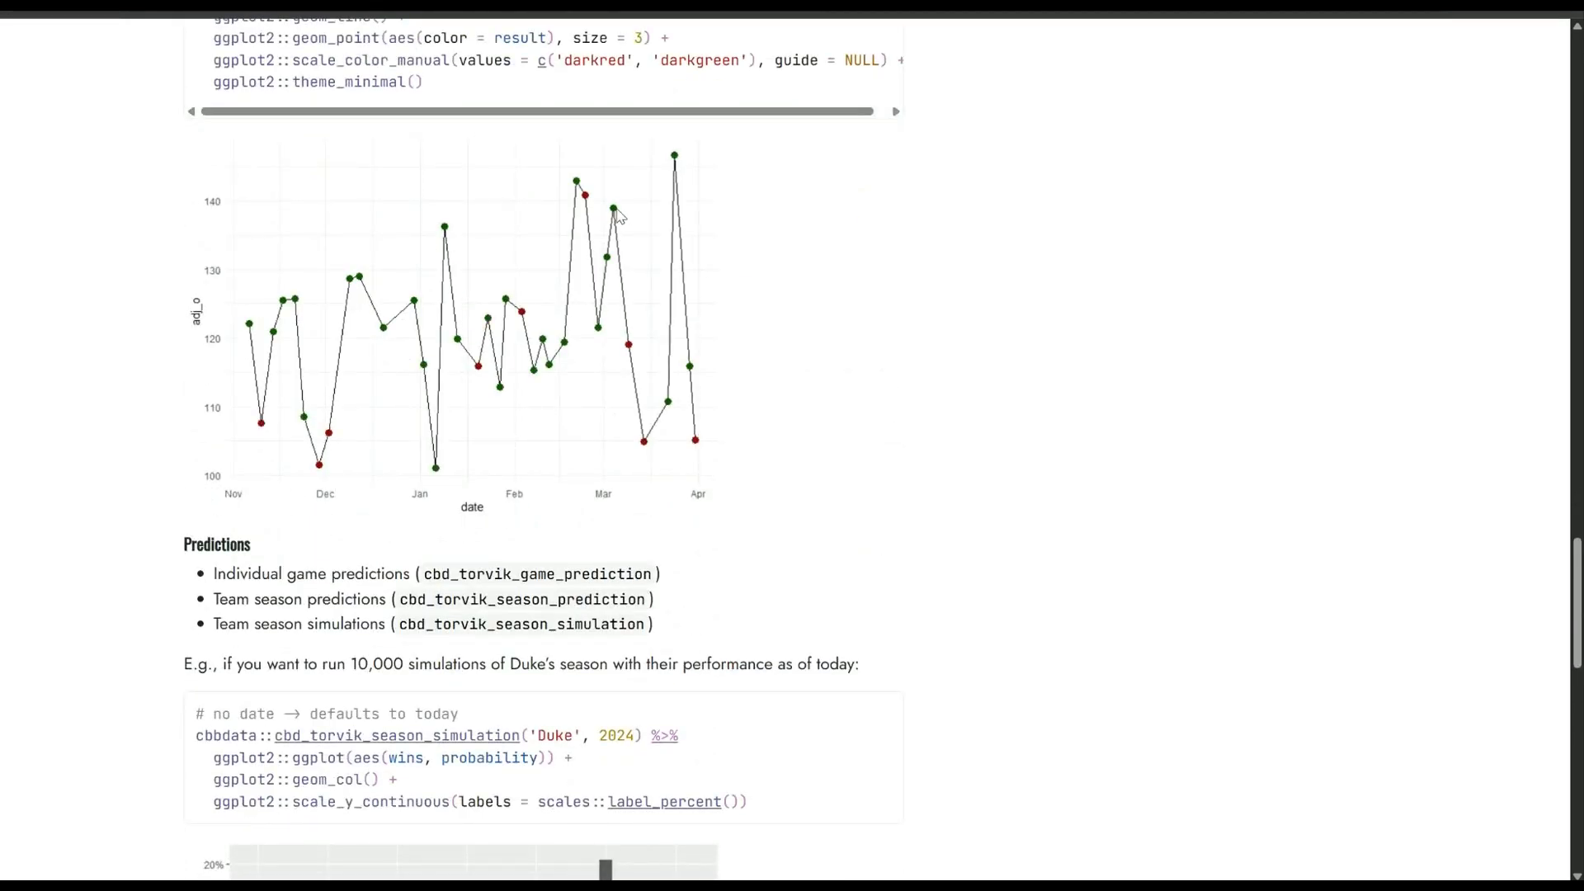
pyautogui.scroll(-8, 612, 219)
pyautogui.scroll(-8, 611, 238)
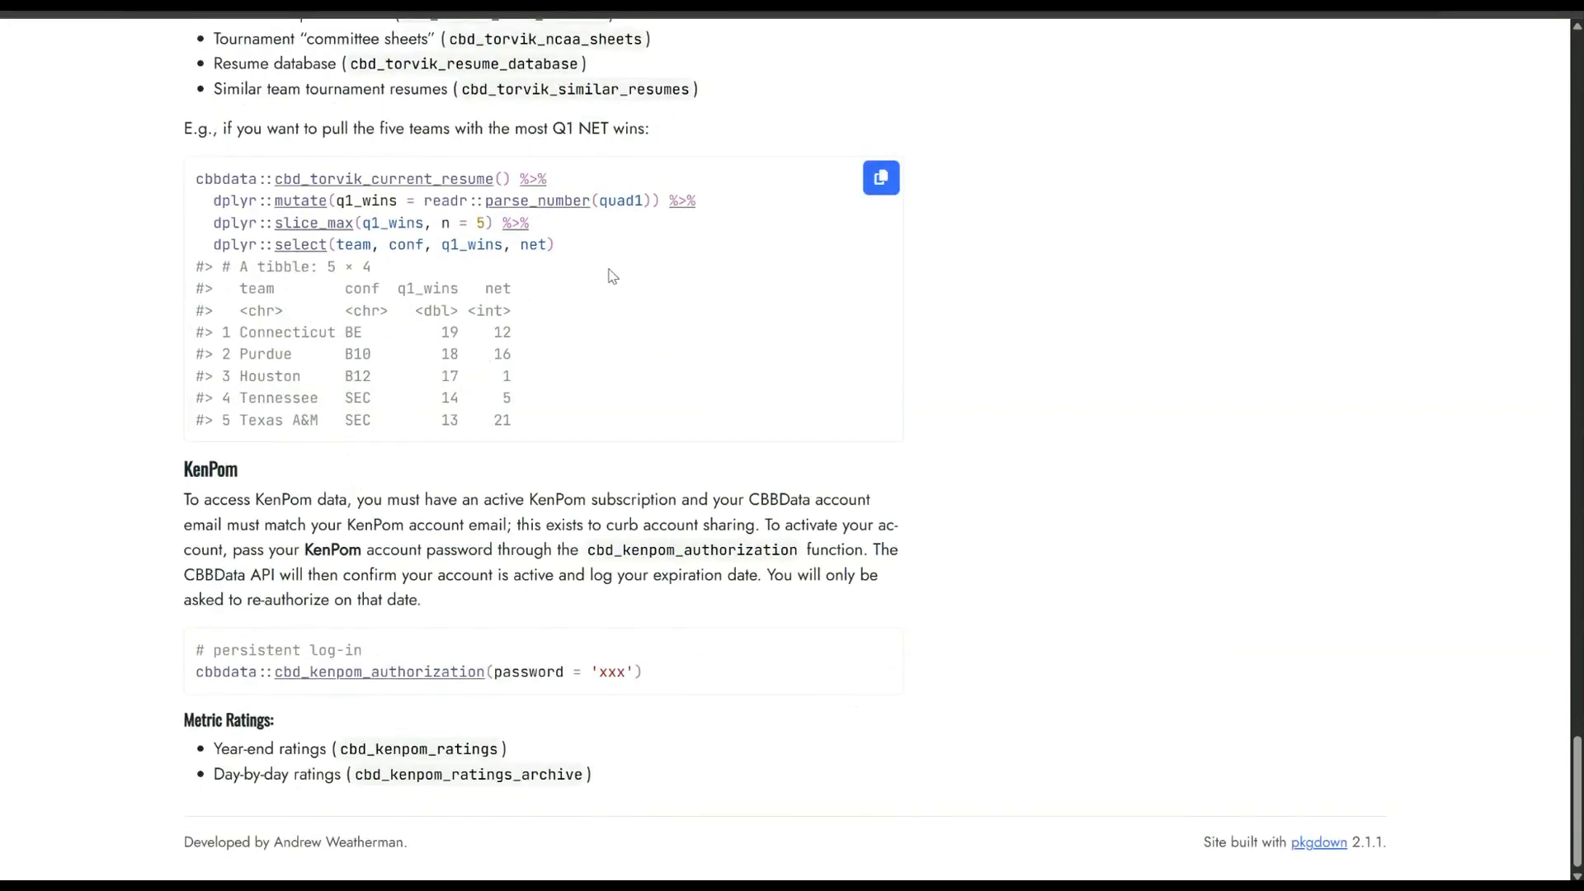
pyautogui.scroll(20, 608, 288)
pyautogui.scroll(15, 604, 367)
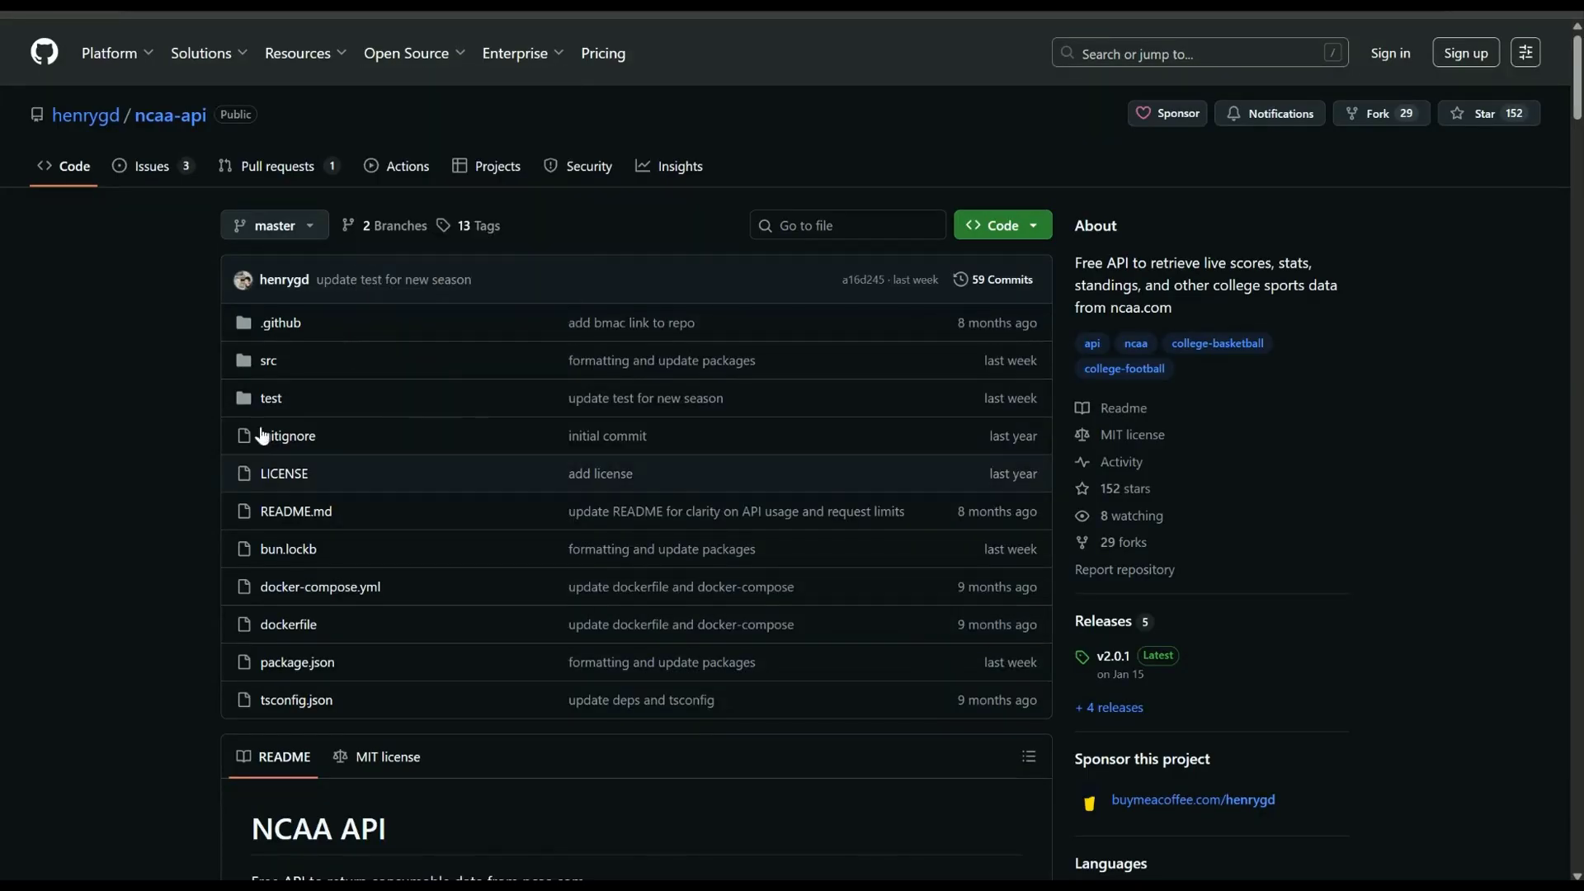
# Step: Scroll the ncaa-api README to the Rankings JSON example, briefly selecting the conferences lines
pyautogui.scroll(-13, 618, 265)
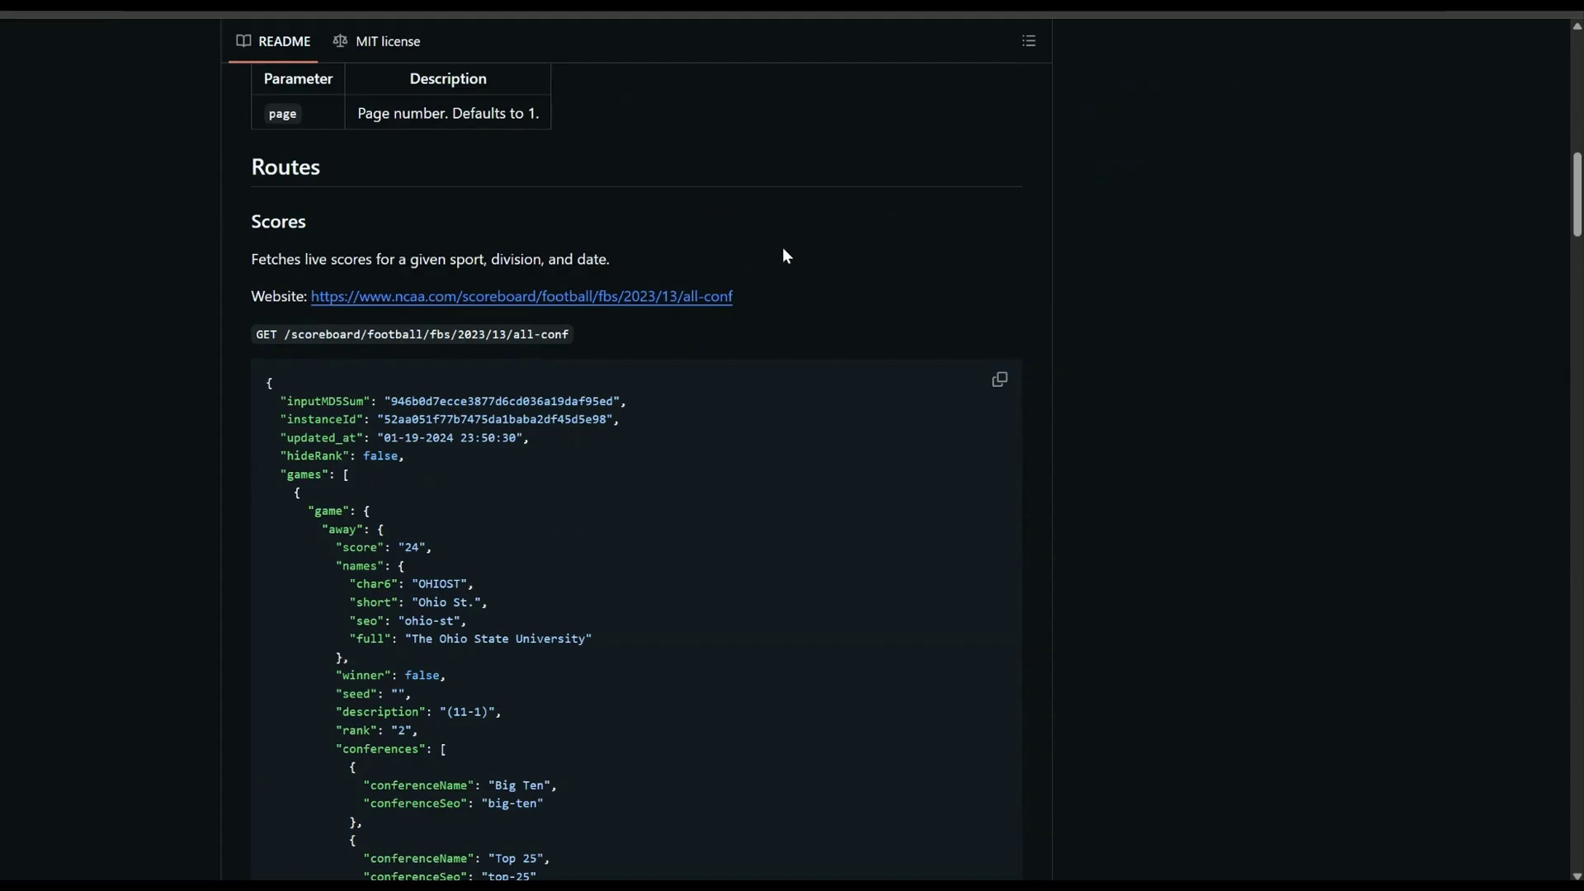
pyautogui.scroll(-4, 794, 299)
pyautogui.scroll(3, 793, 299)
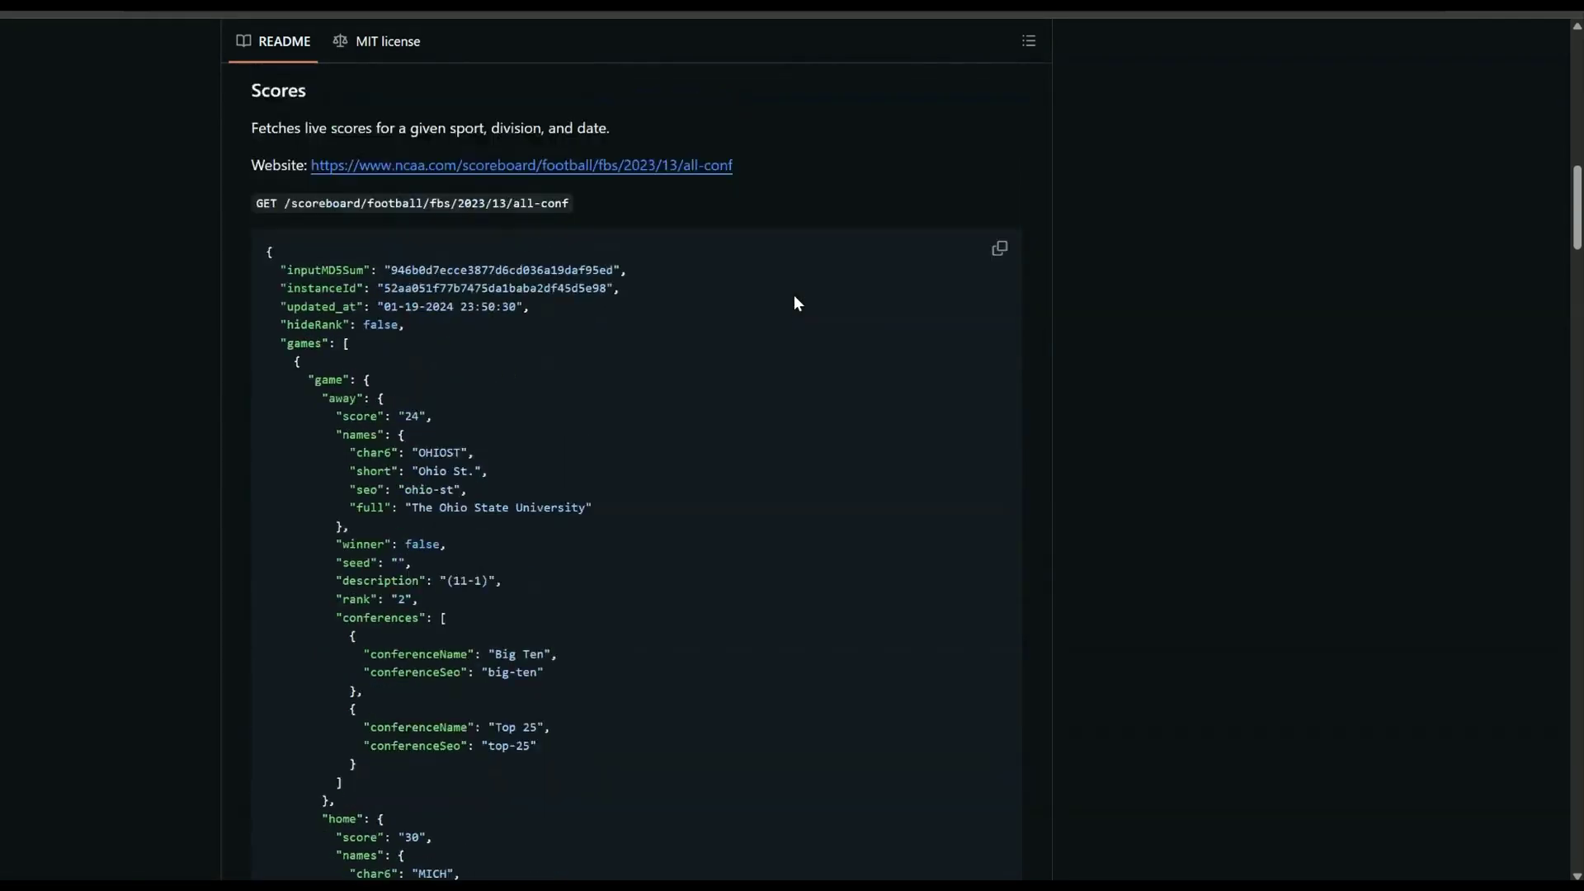
pyautogui.scroll(-1, 794, 299)
pyautogui.scroll(1, 797, 303)
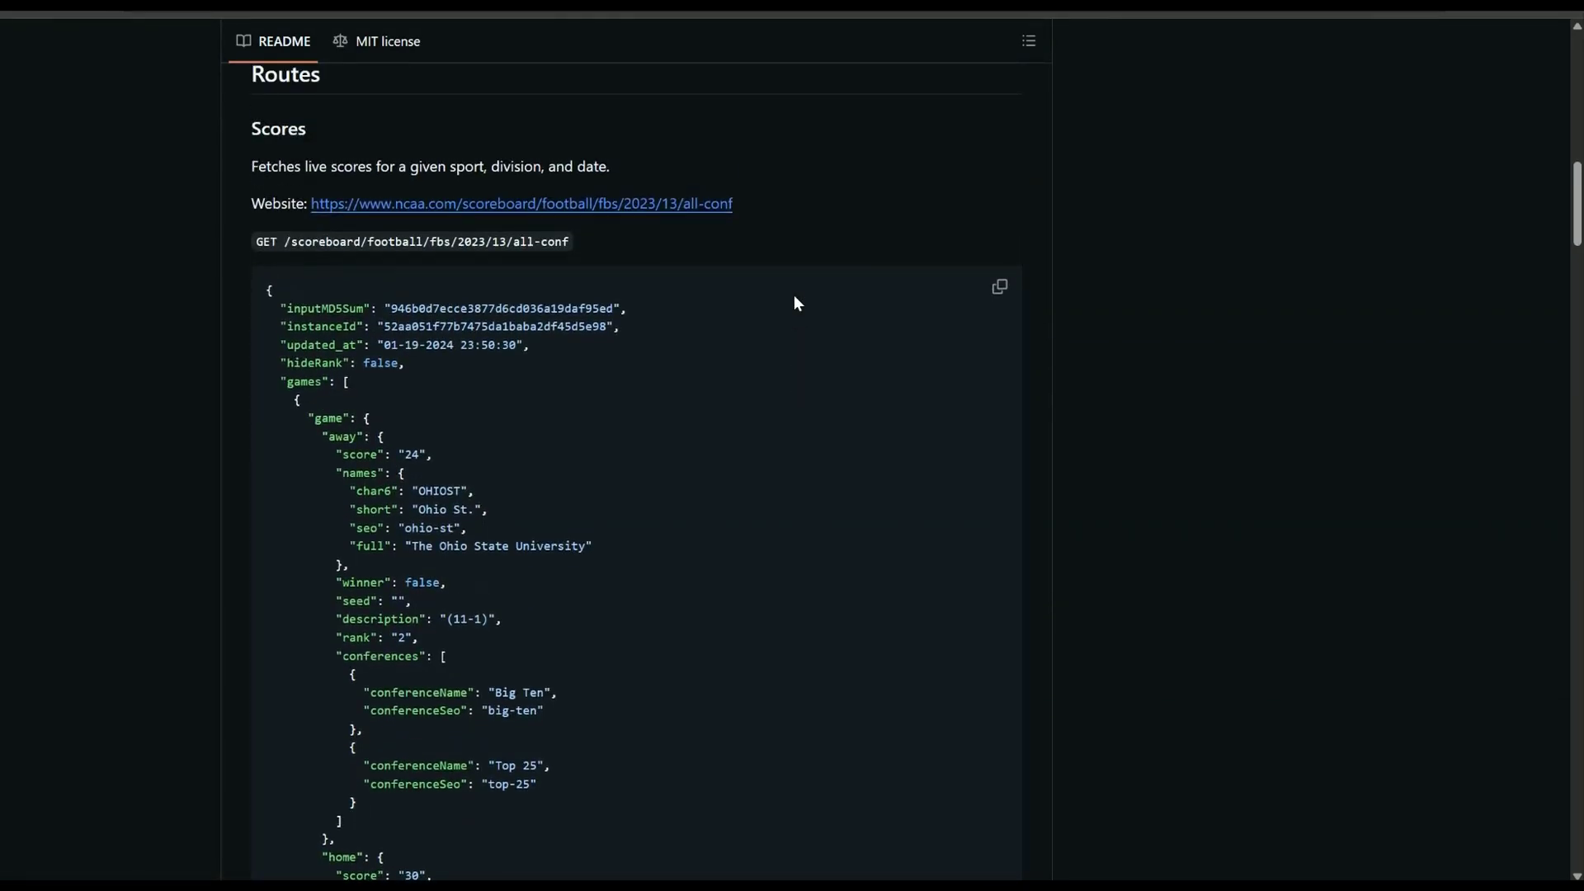
pyautogui.scroll(-8, 794, 299)
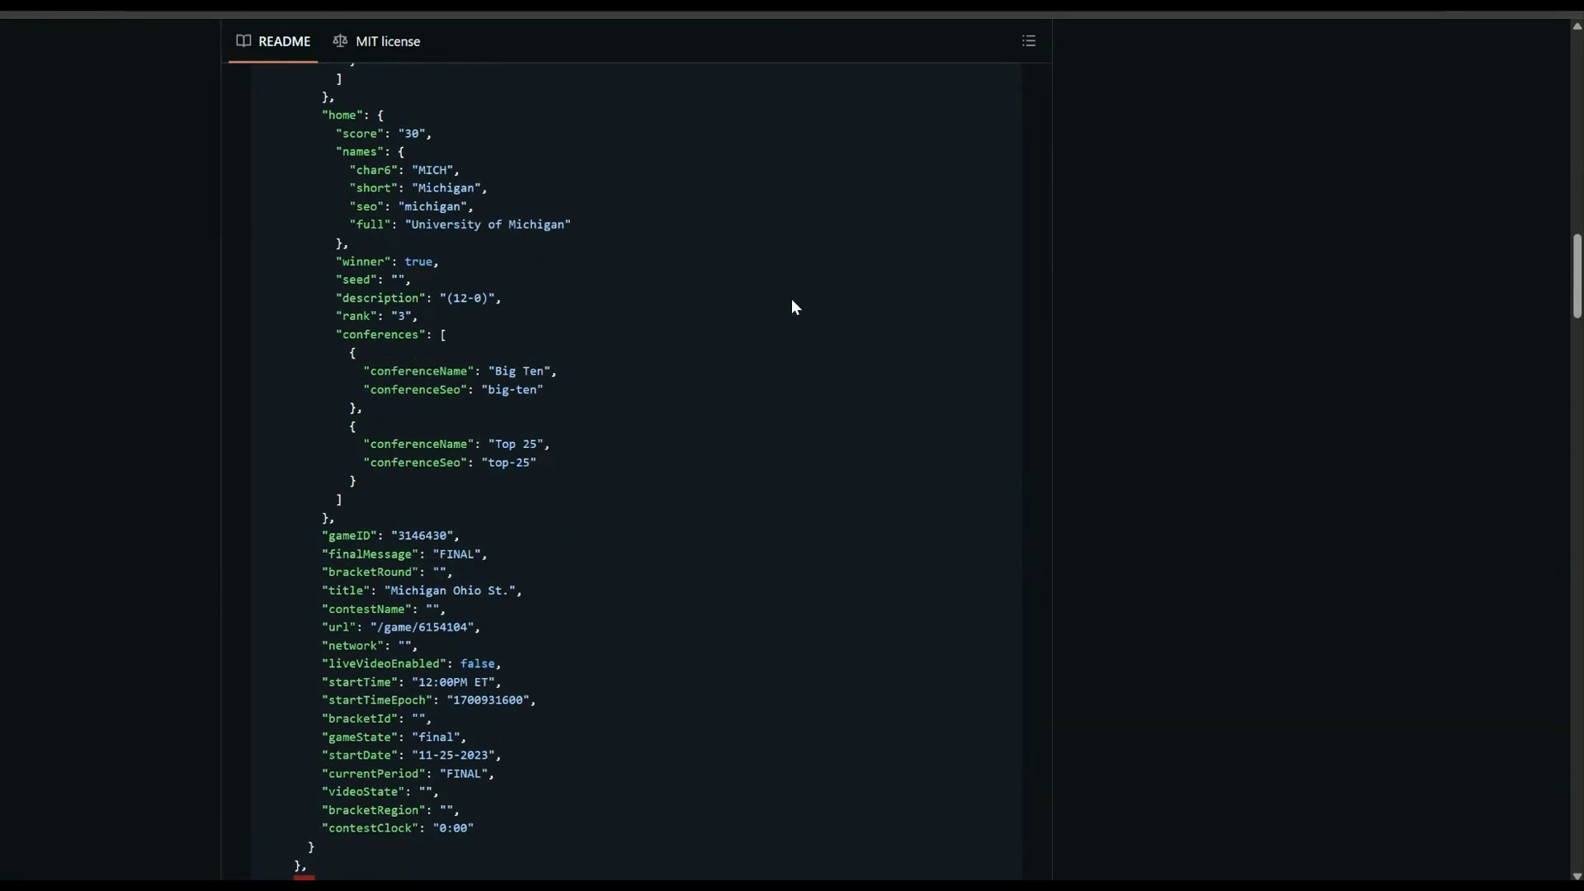
pyautogui.scroll(-1, 791, 298)
pyautogui.moveTo(324, 224); pyautogui.dragTo(600, 330)
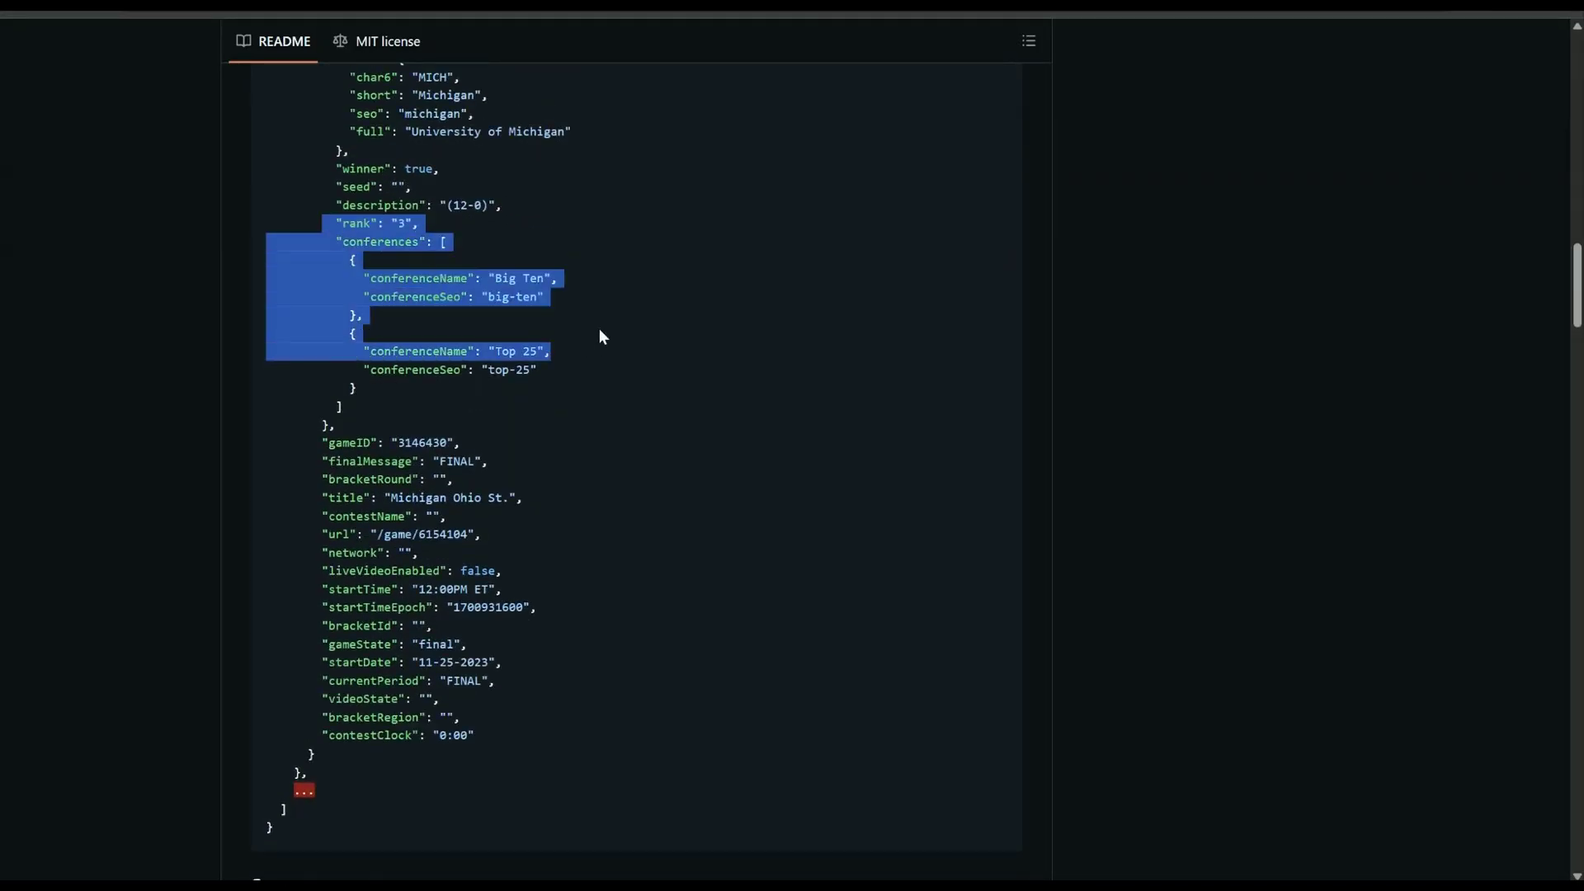
pyautogui.click(632, 258)
# Step: Read on through the Standings and History endpoint JSON examples
pyautogui.scroll(-1, 623, 317)
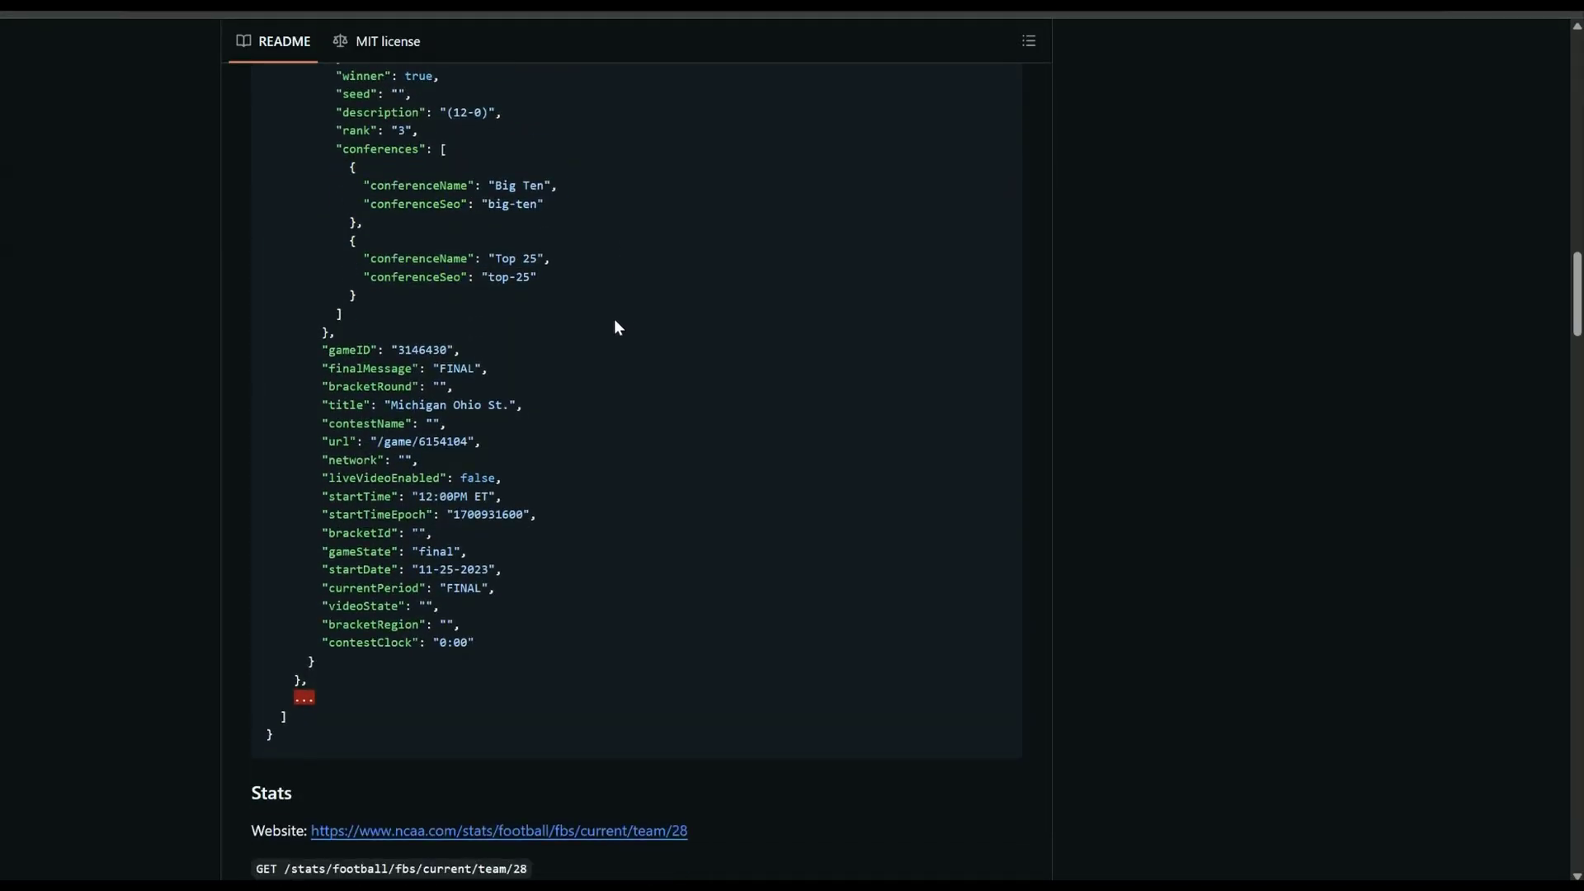
pyautogui.scroll(-7, 538, 411)
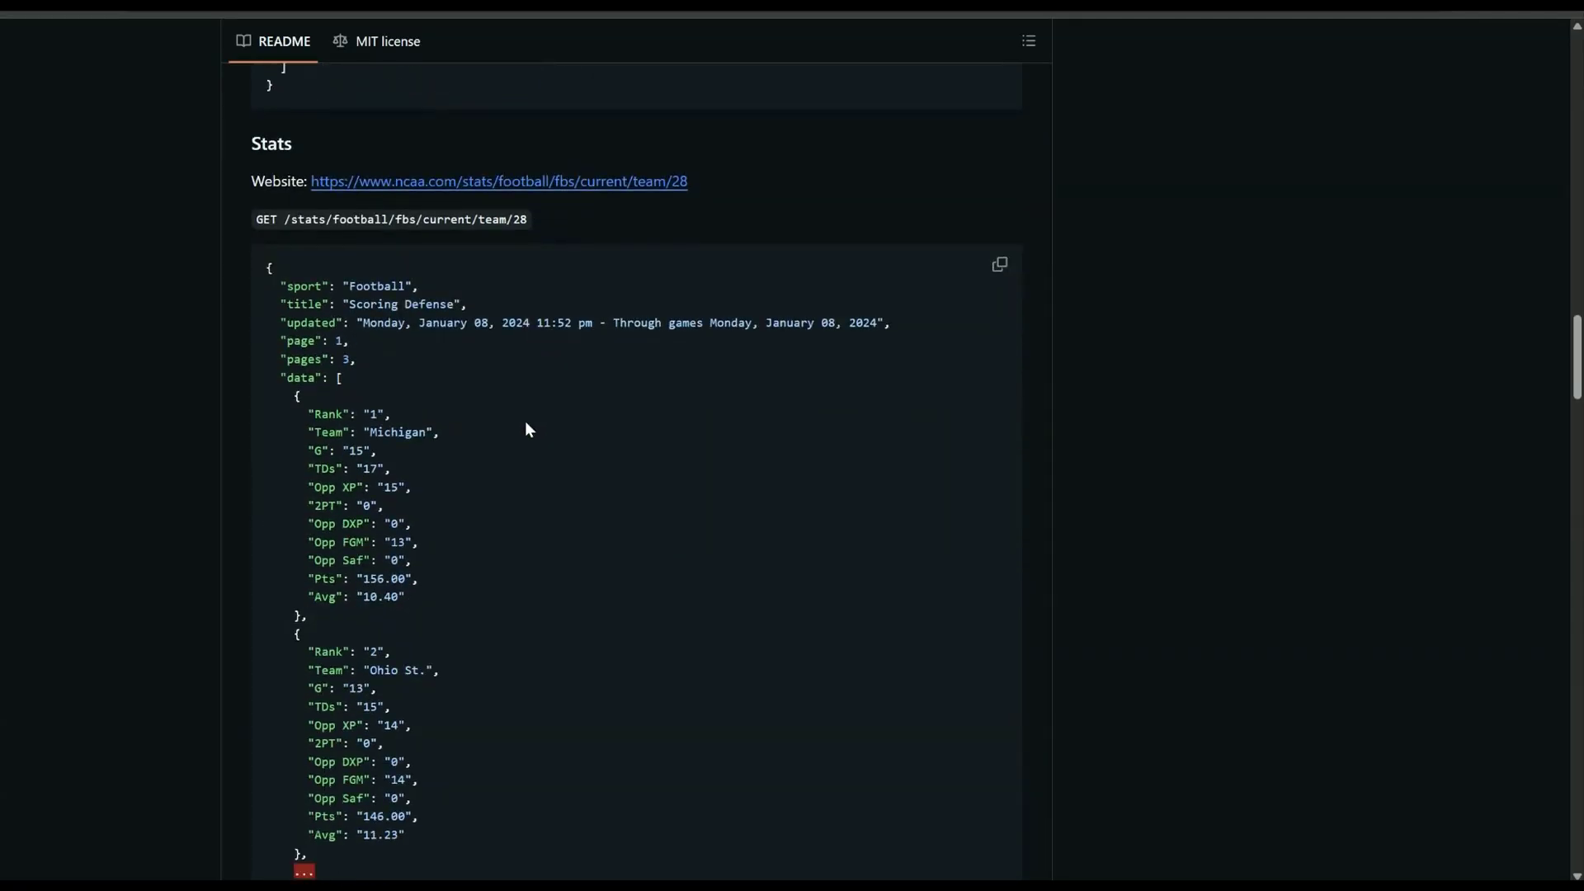
pyautogui.scroll(-3, 526, 425)
pyautogui.scroll(-6, 522, 428)
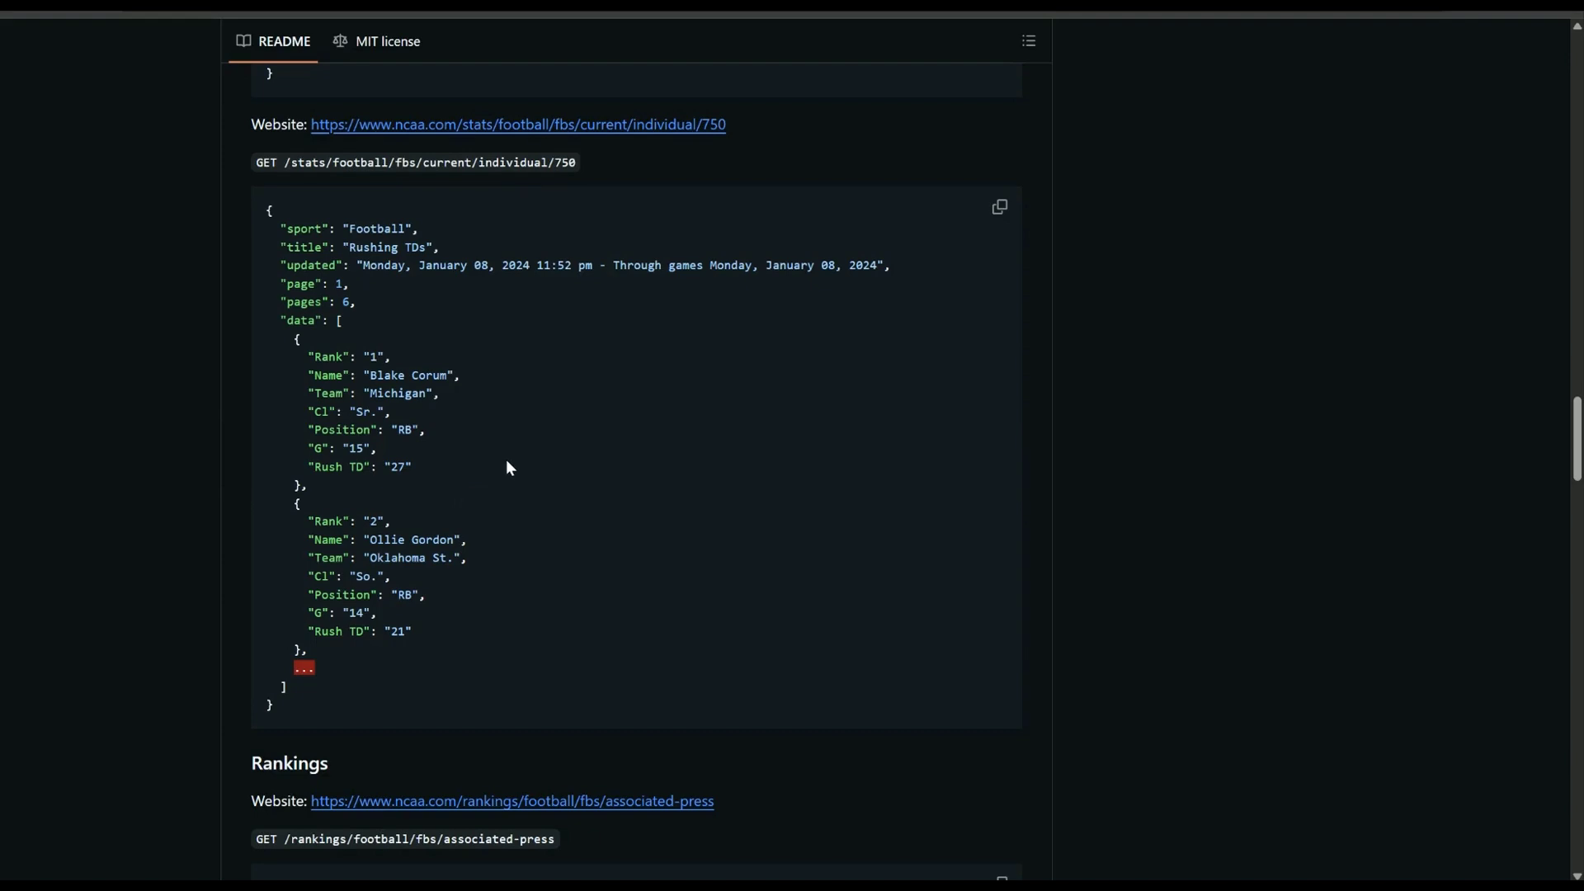
pyautogui.scroll(-5, 509, 467)
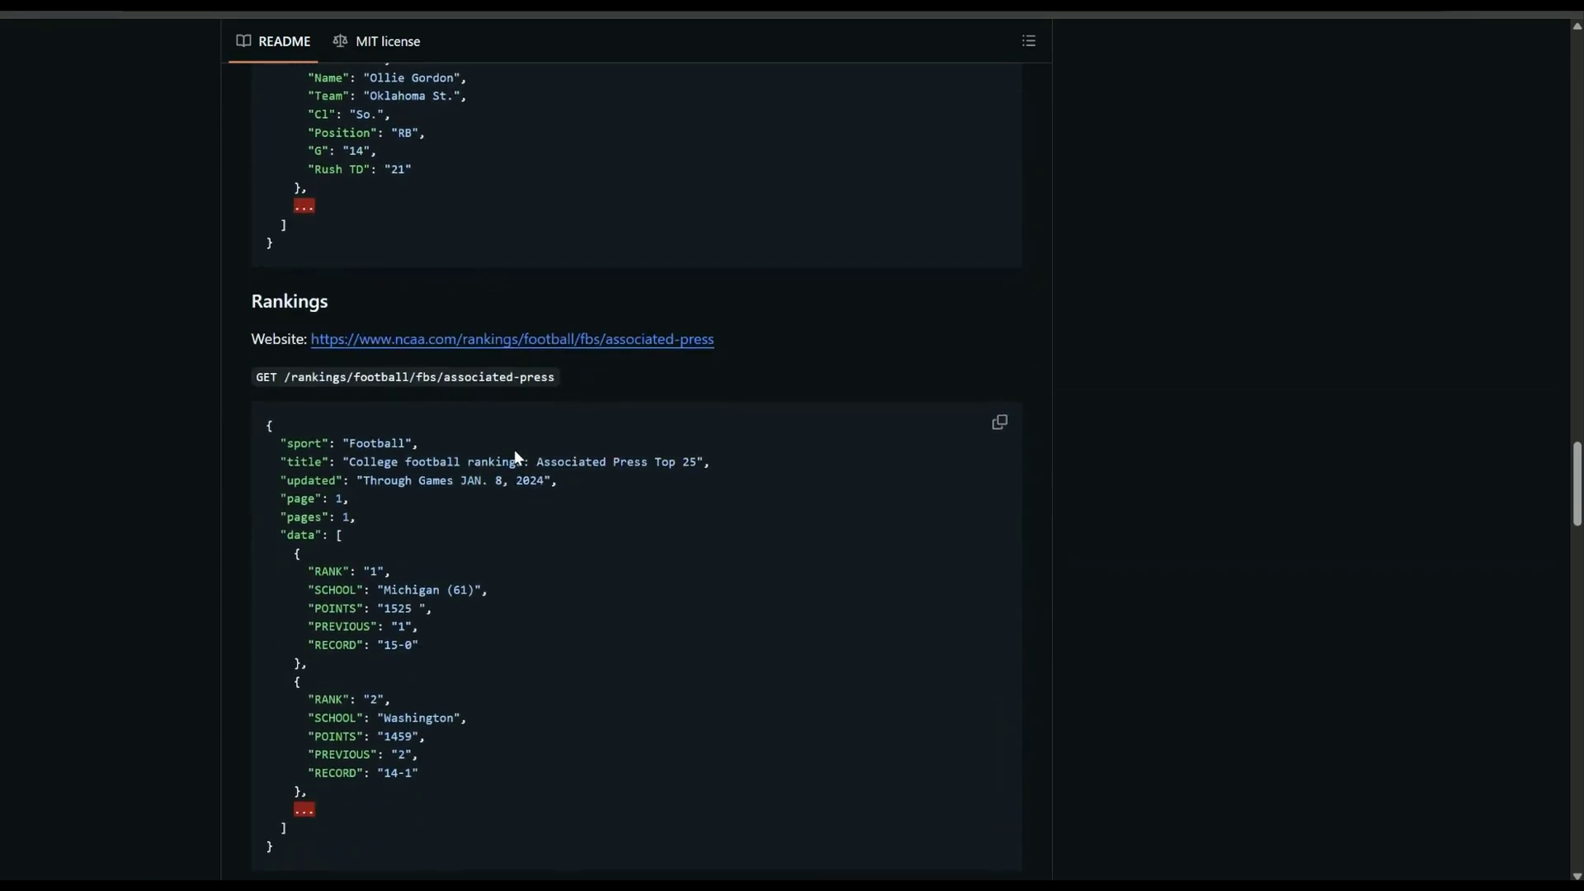
pyautogui.scroll(-6, 552, 353)
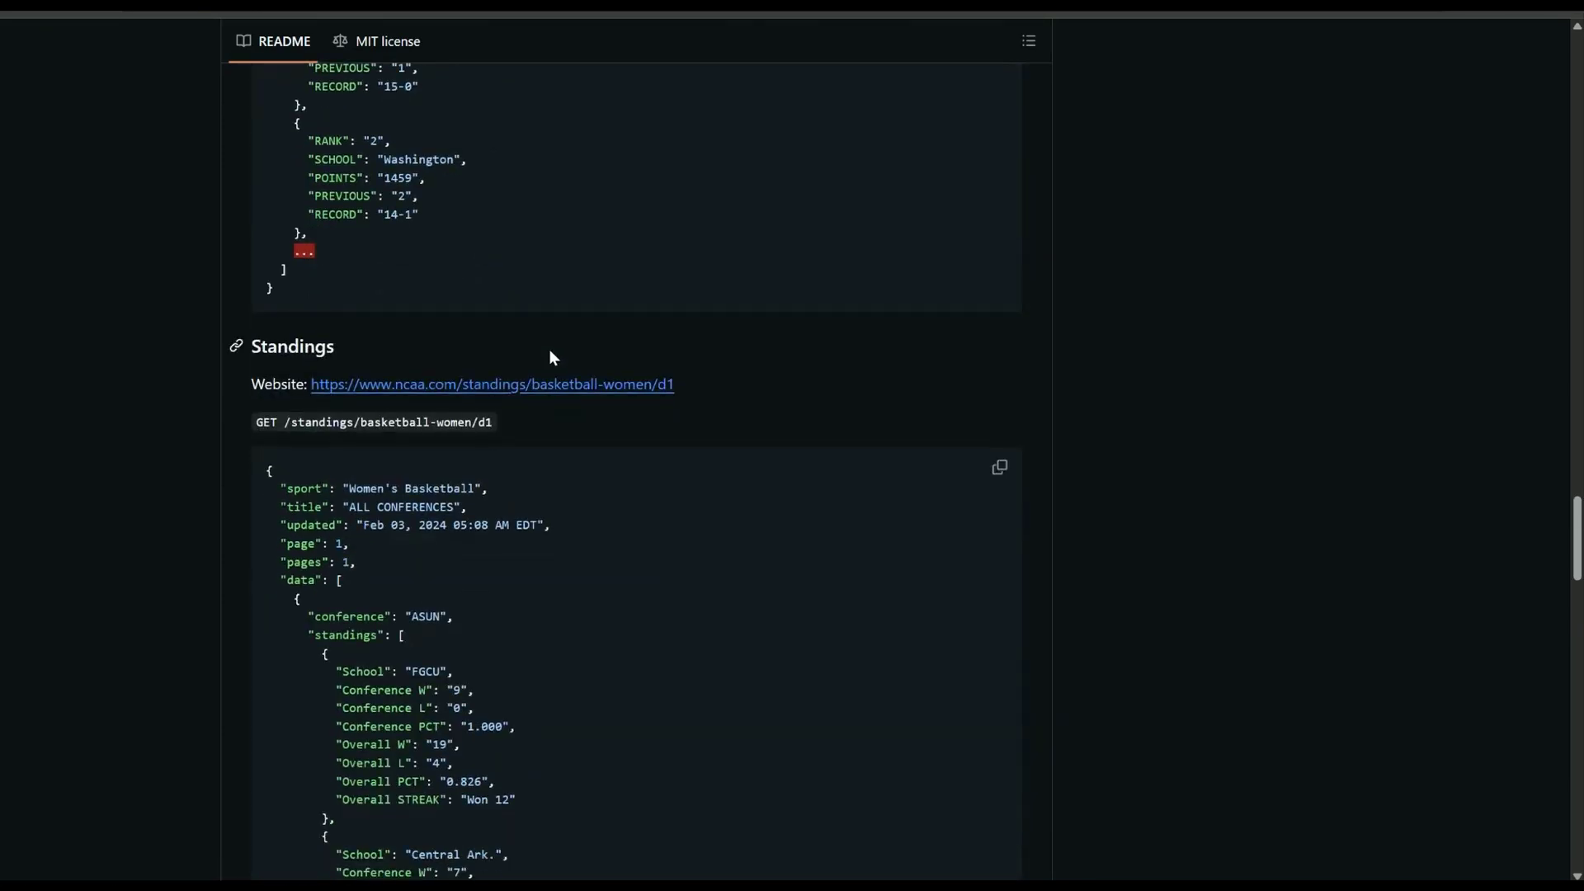
pyautogui.scroll(-6, 552, 350)
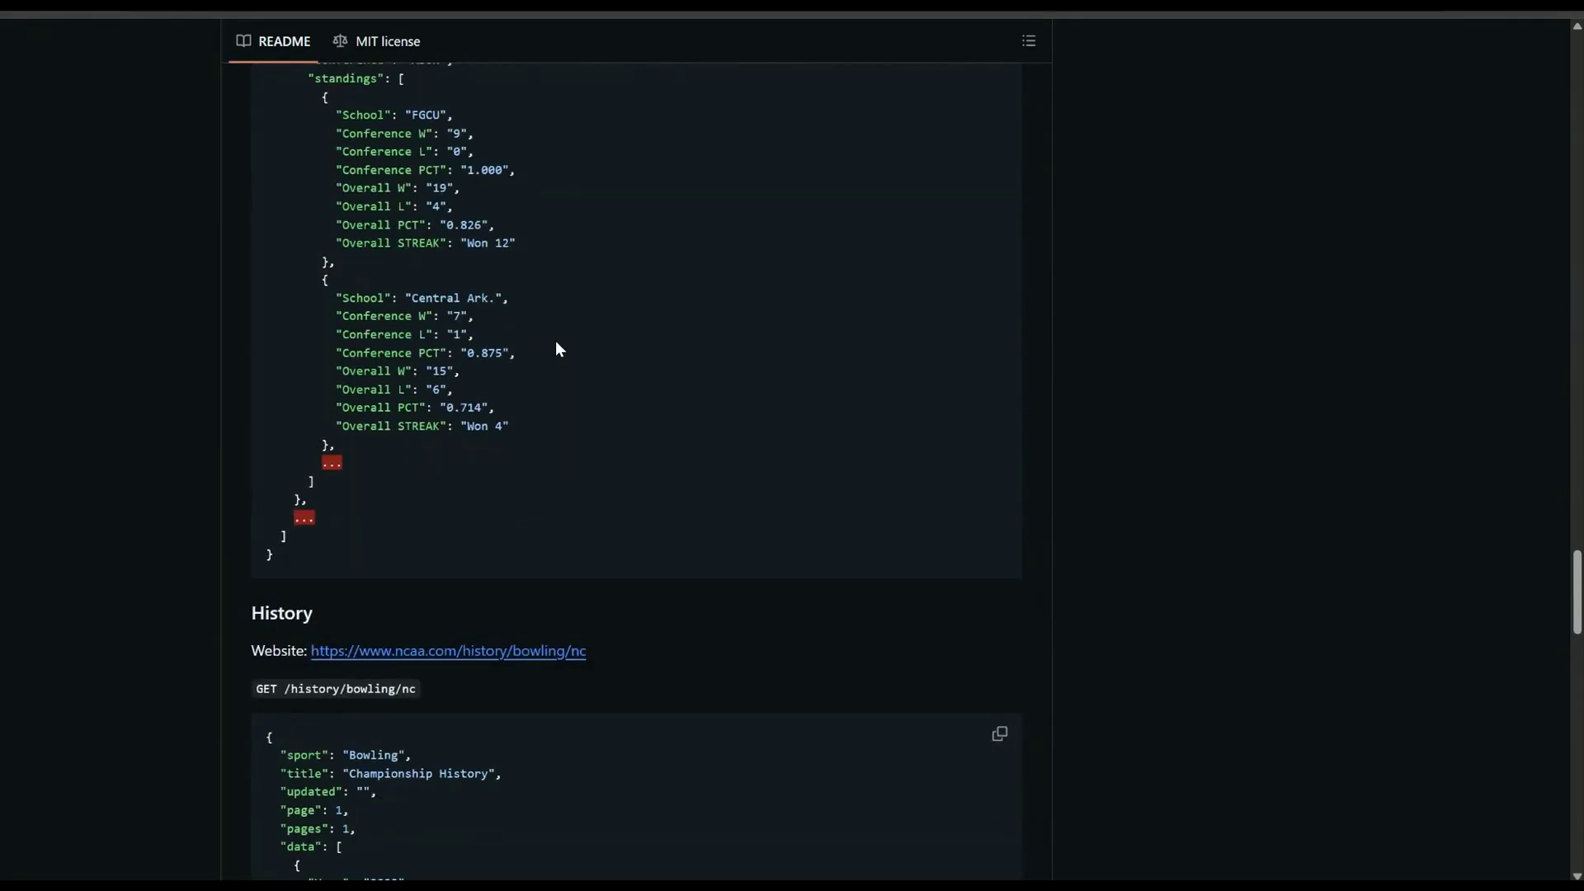
pyautogui.scroll(-7, 552, 350)
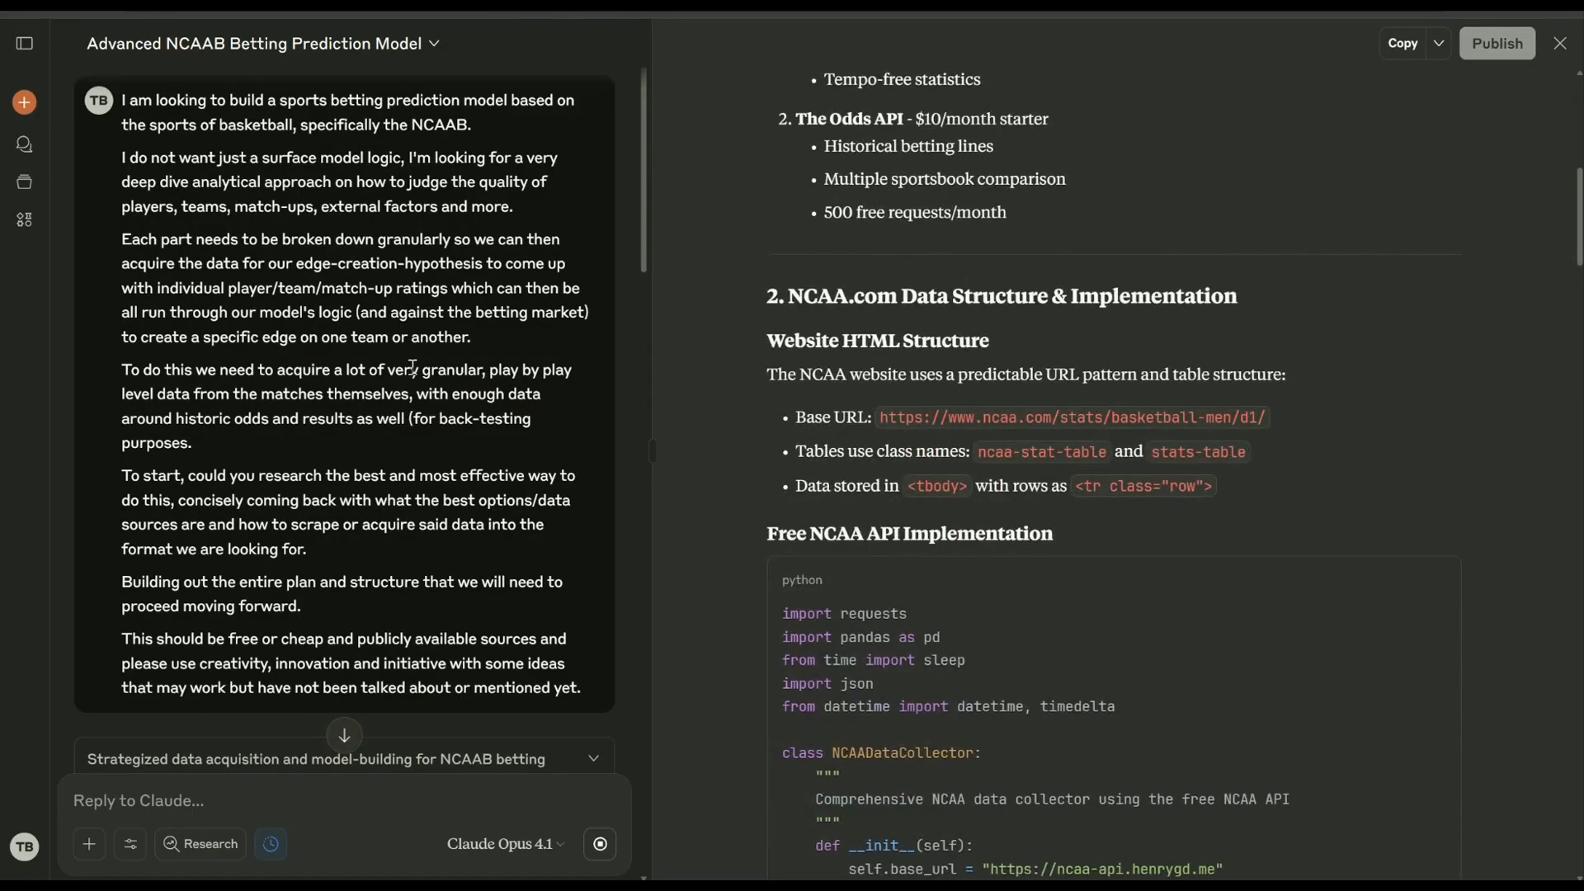
# Step: Open the implementation guide card and scroll to the NCAADataCollector class's get_scoreboard method
pyautogui.scroll(-12, 423, 357)
pyautogui.scroll(-10, 439, 341)
pyautogui.click(288, 607)
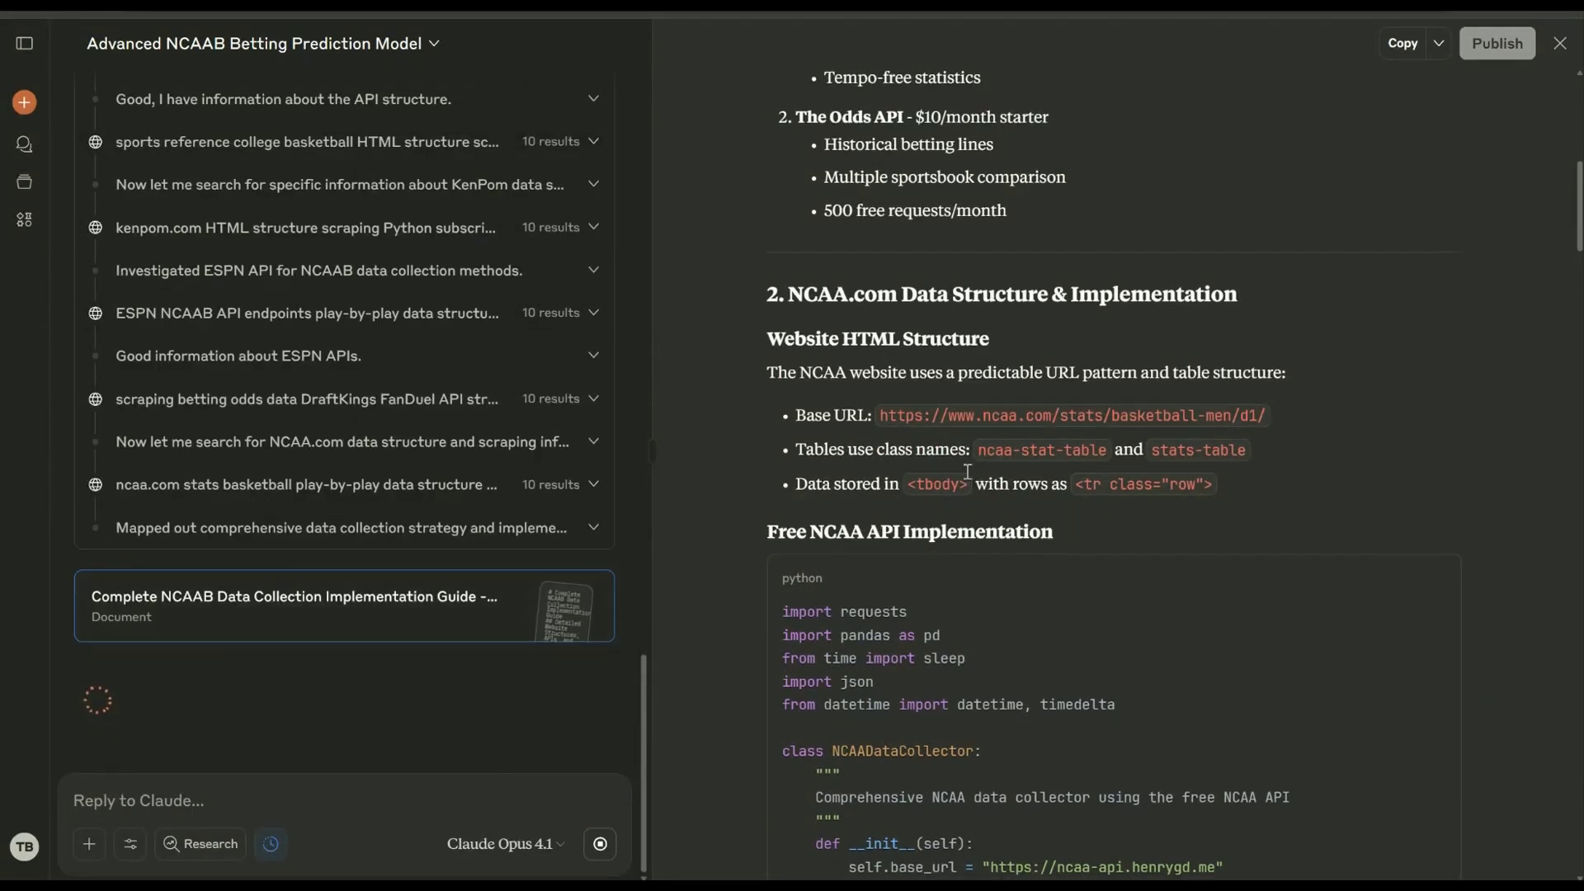
pyautogui.scroll(-20, 1200, 410)
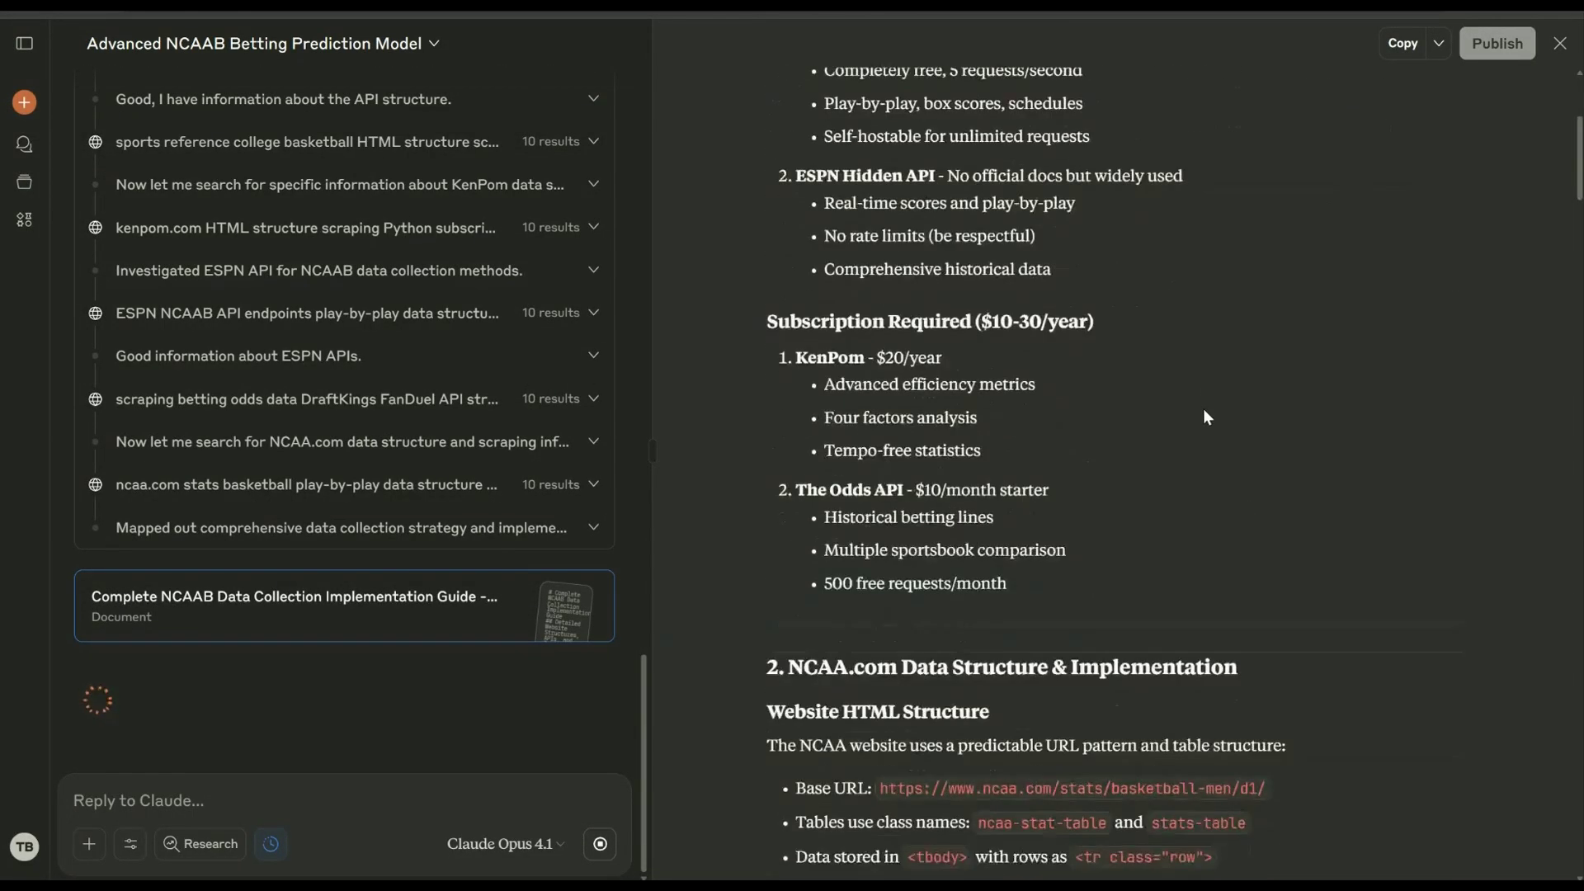
pyautogui.scroll(-15, 1349, 345)
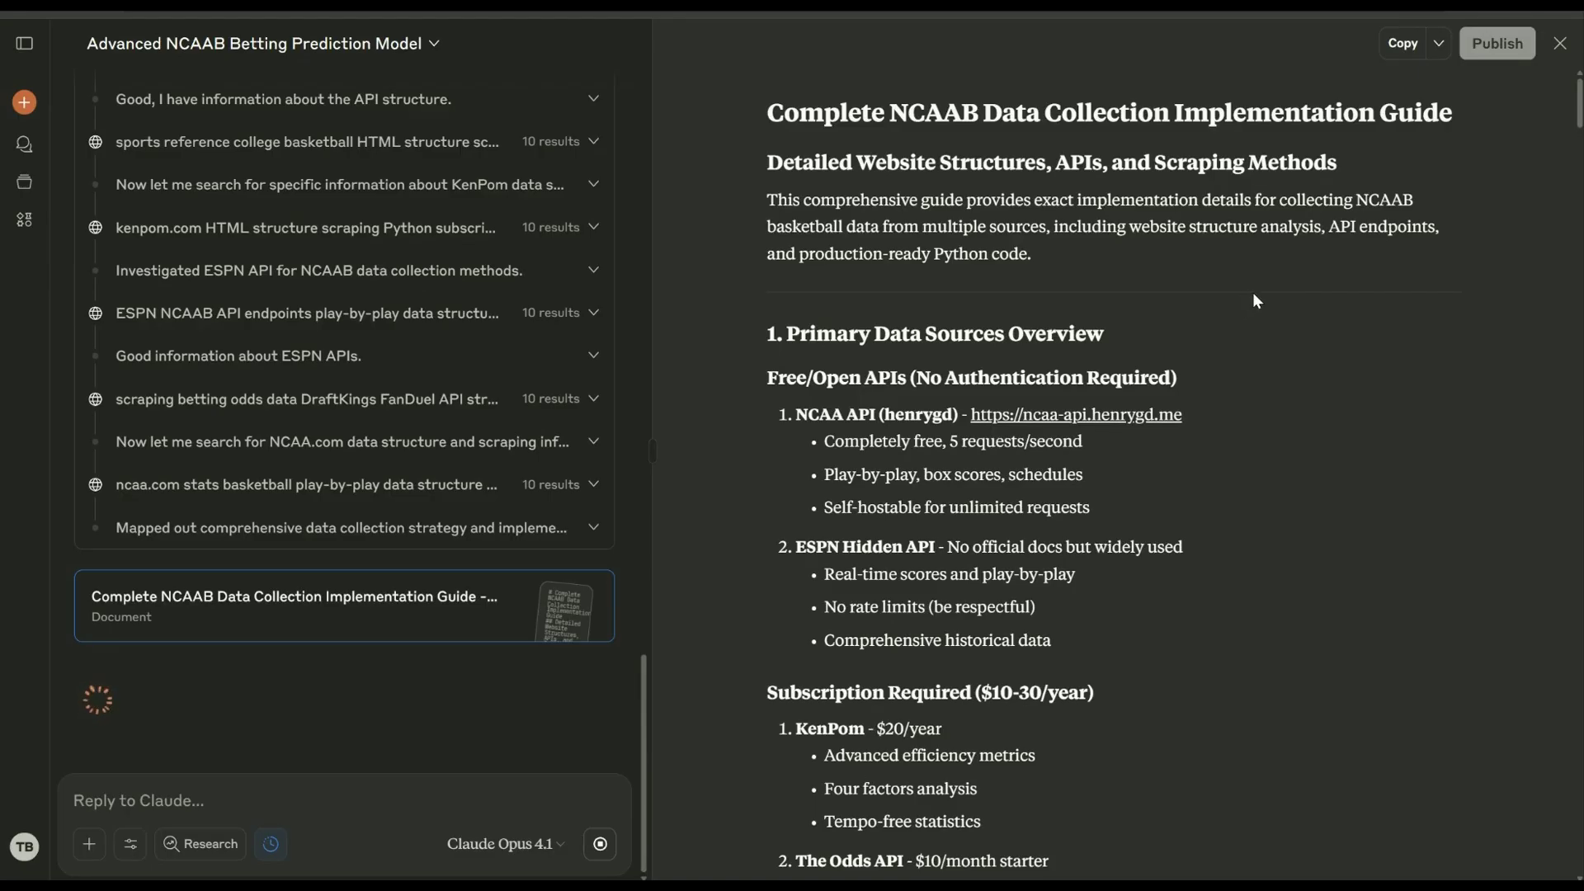
pyautogui.scroll(-12, 1353, 444)
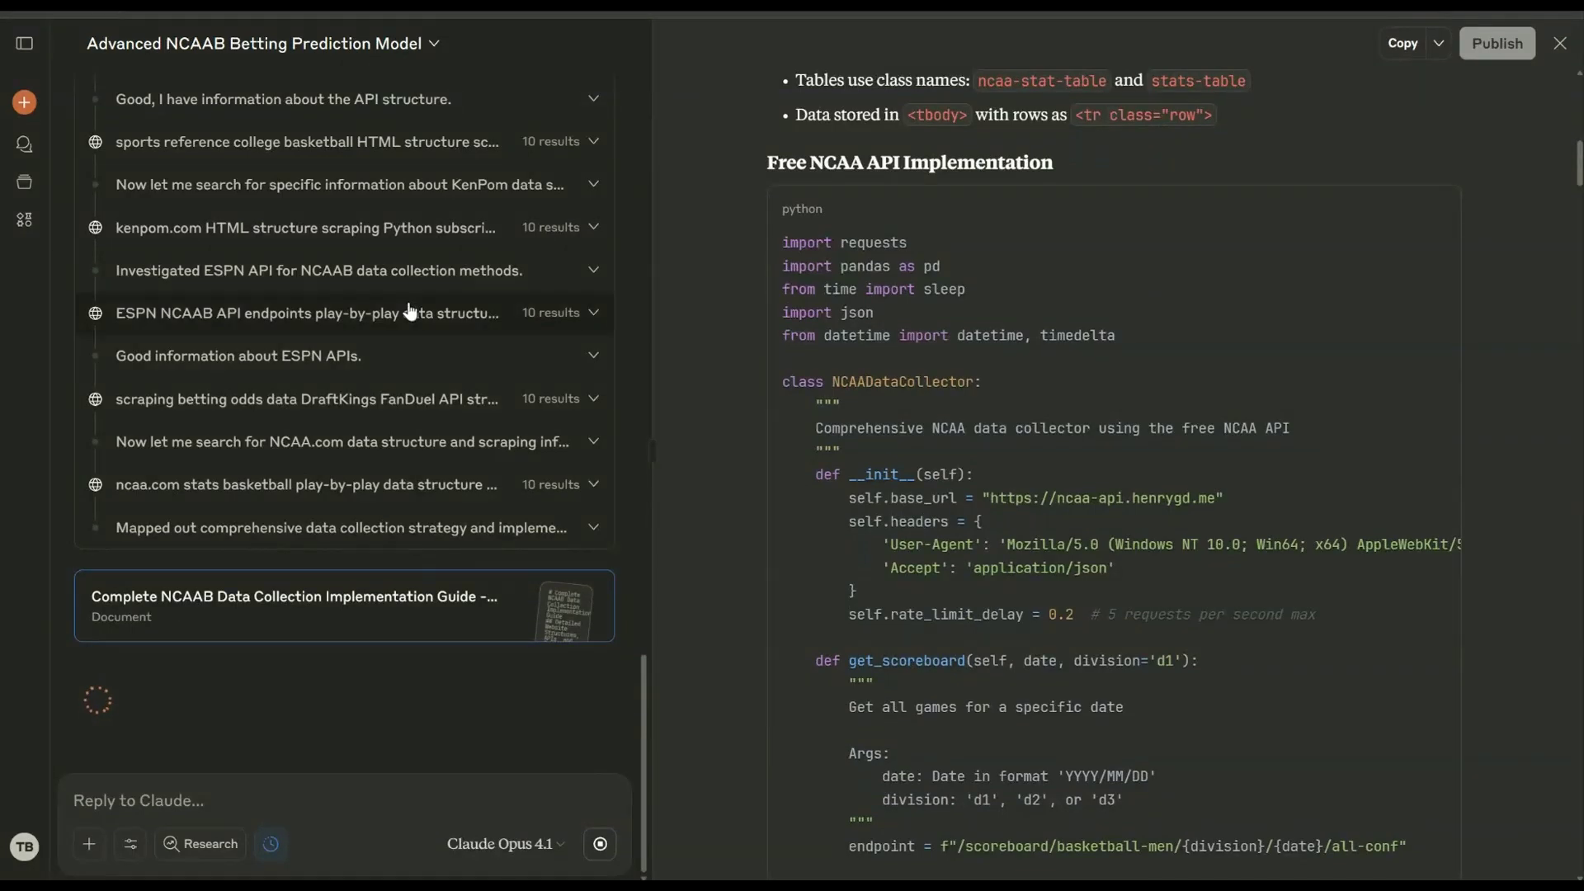
pyautogui.scroll(20, 425, 433)
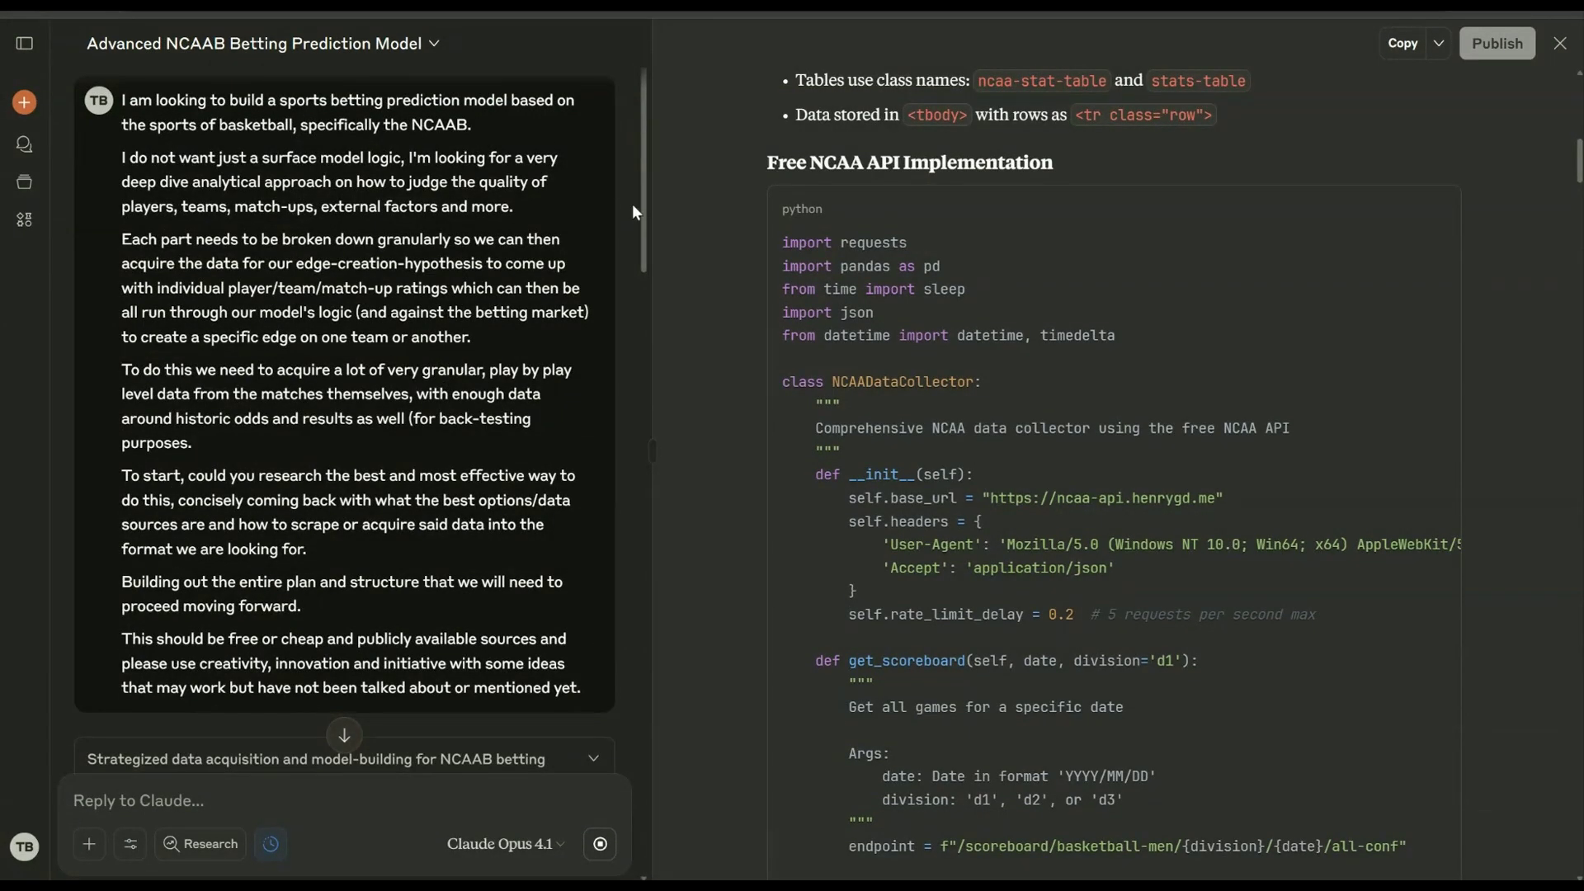
# Step: Widen the conversation panel and highlight The Odds API pricing line in the guide
pyautogui.moveTo(652, 210); pyautogui.dragTo(689, 211)
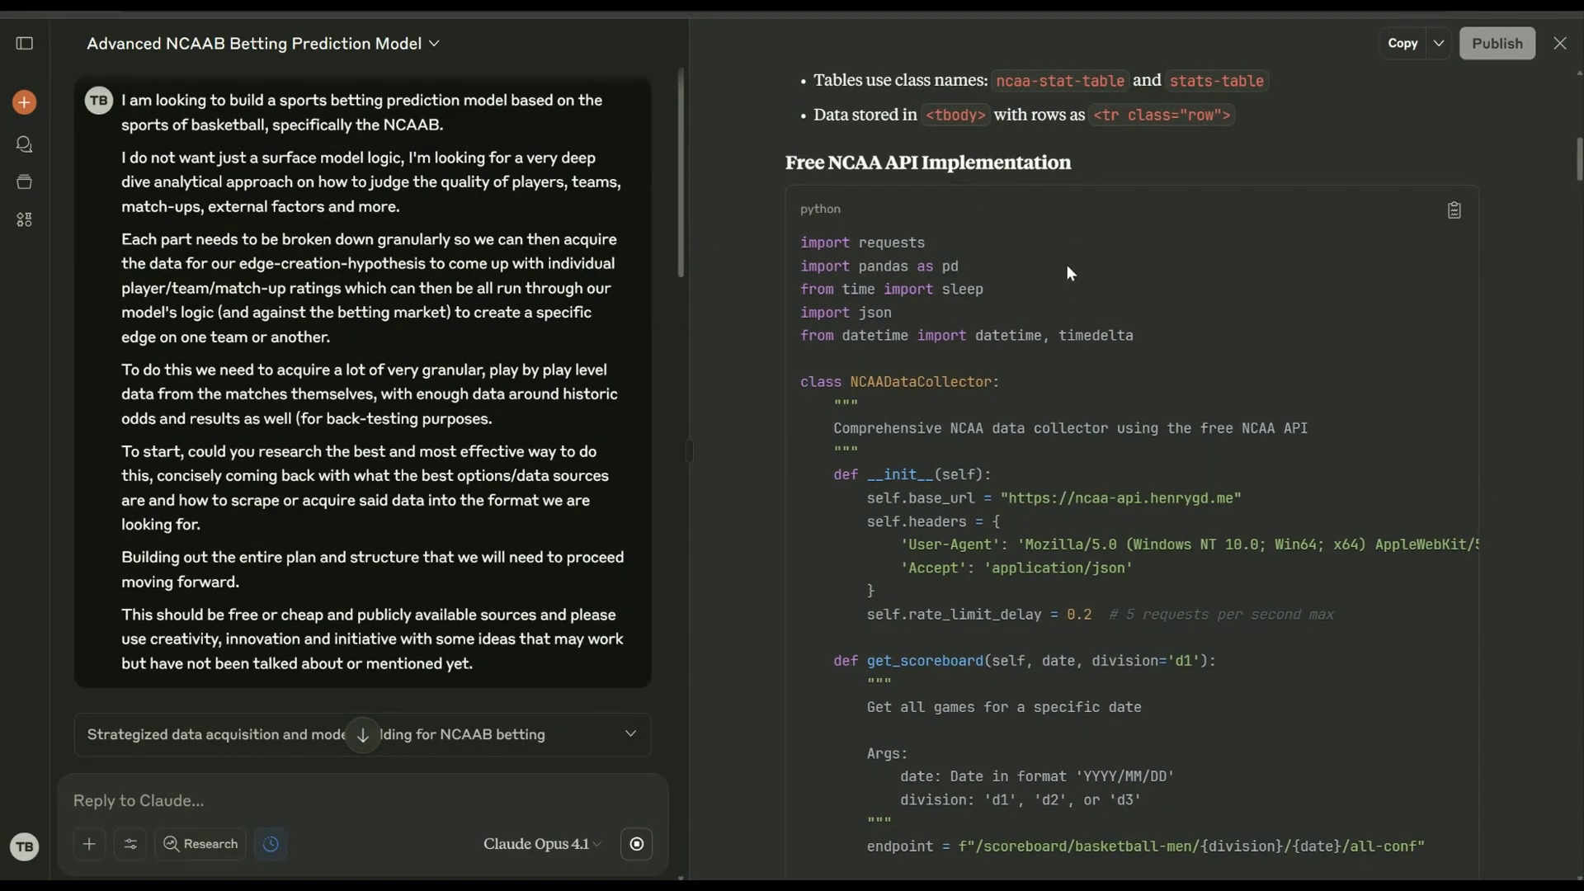
pyautogui.scroll(8, 1065, 388)
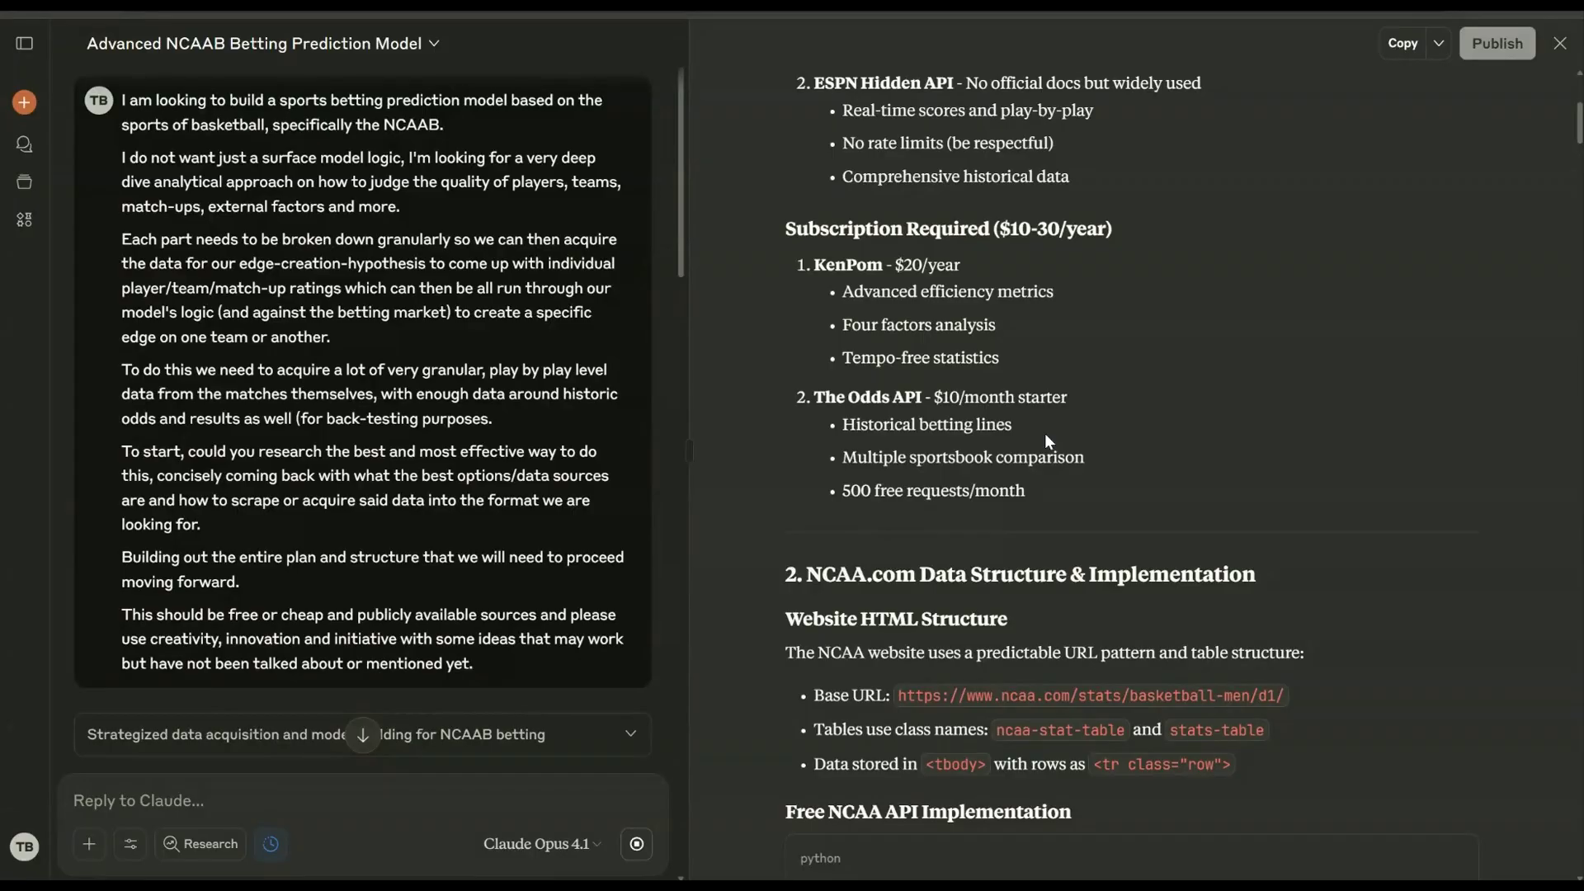
pyautogui.moveTo(923, 399); pyautogui.dragTo(799, 401)
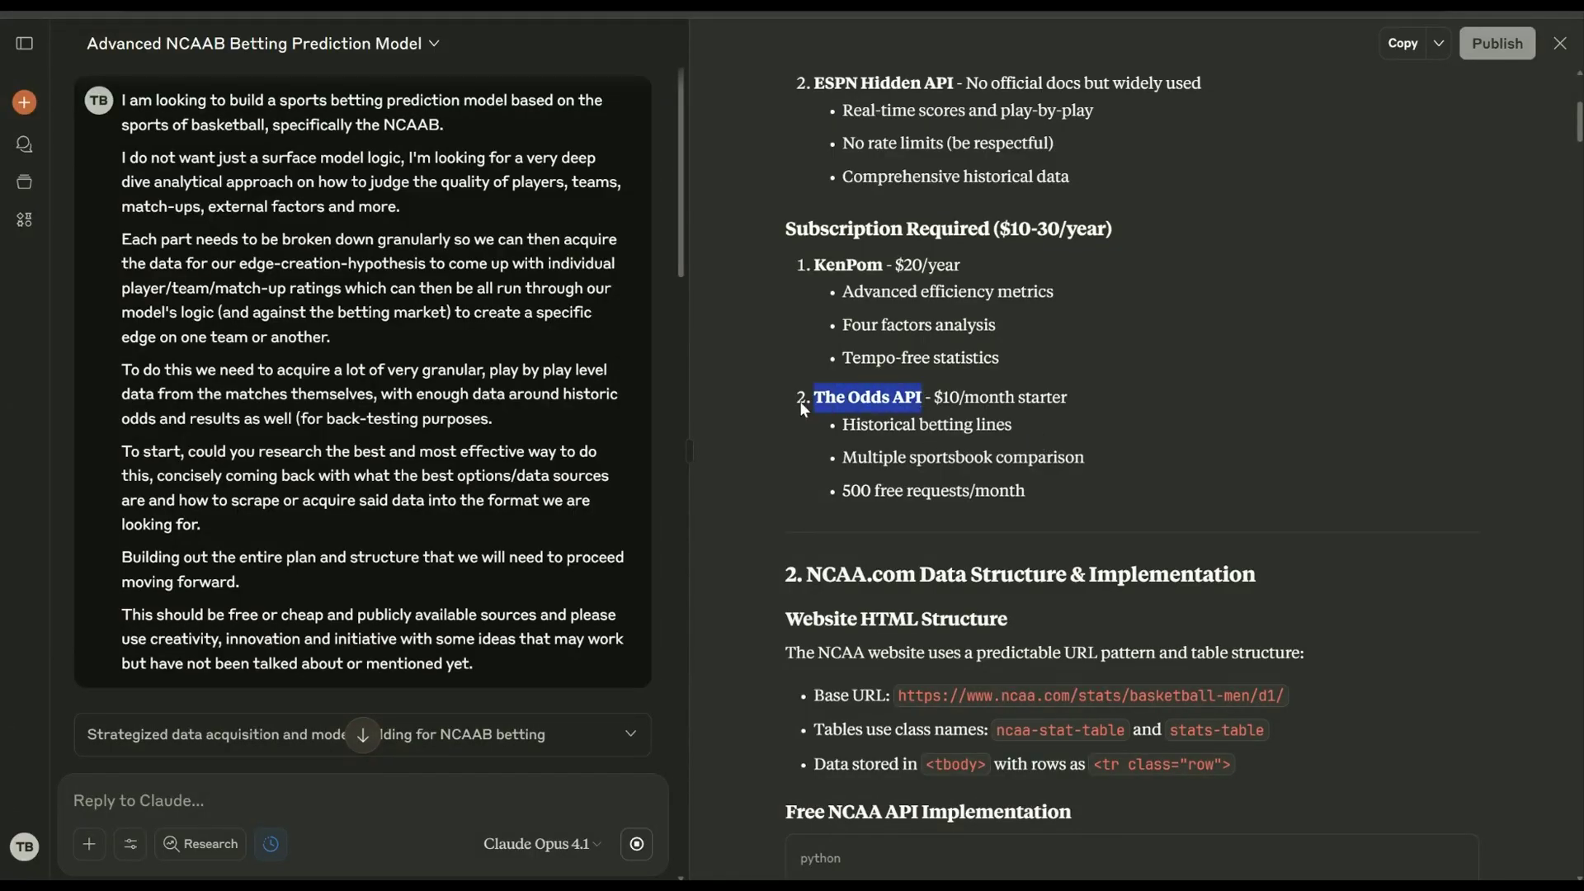
pyautogui.tripleClick(924, 396)
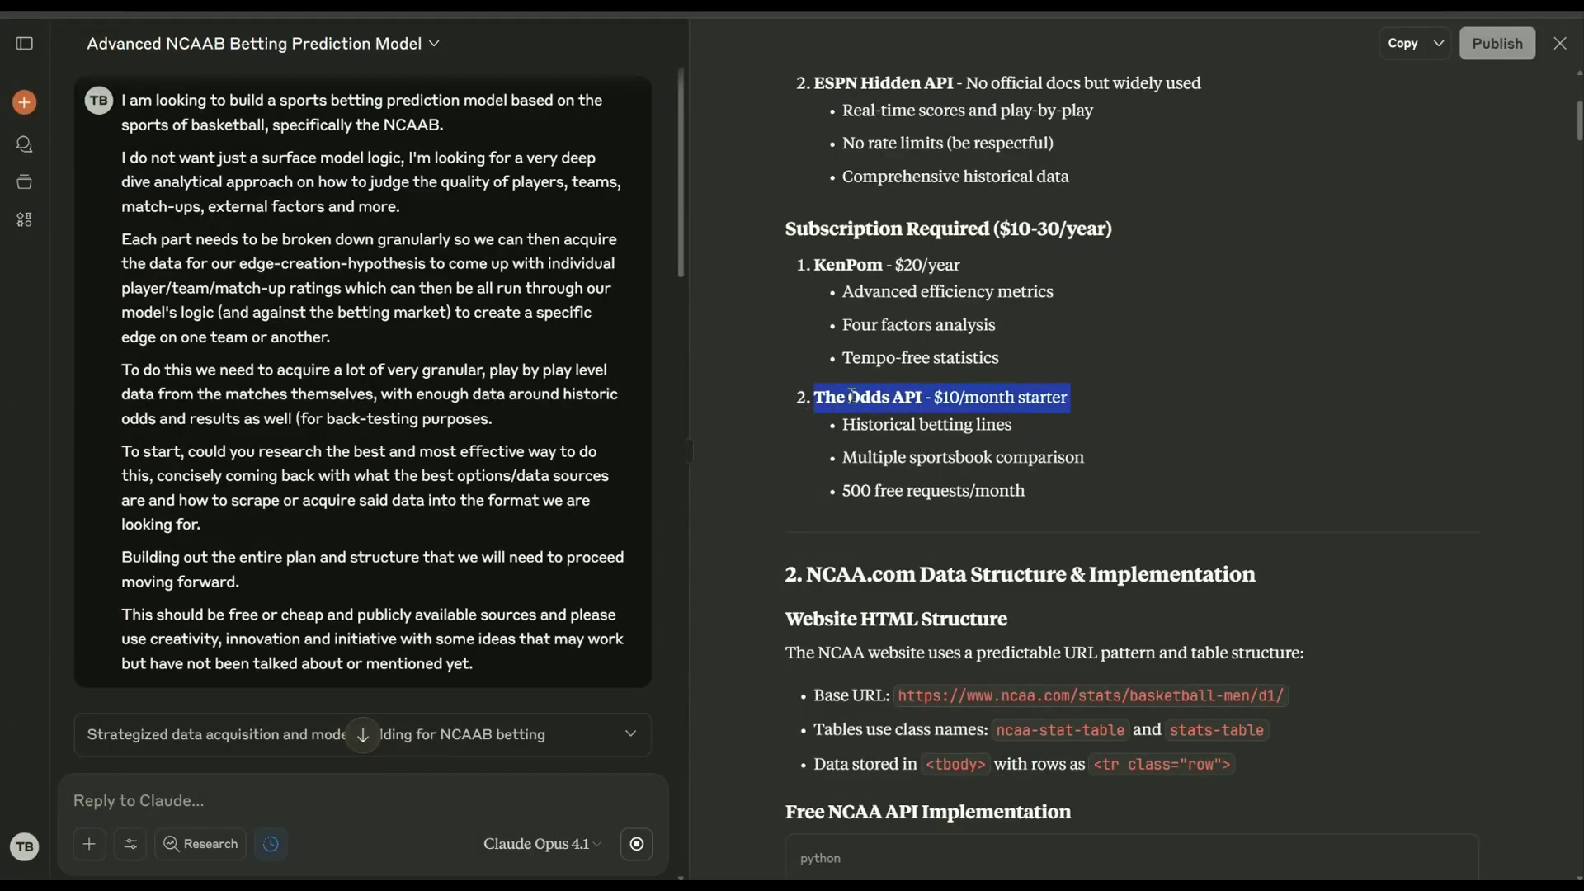
pyautogui.click(952, 394)
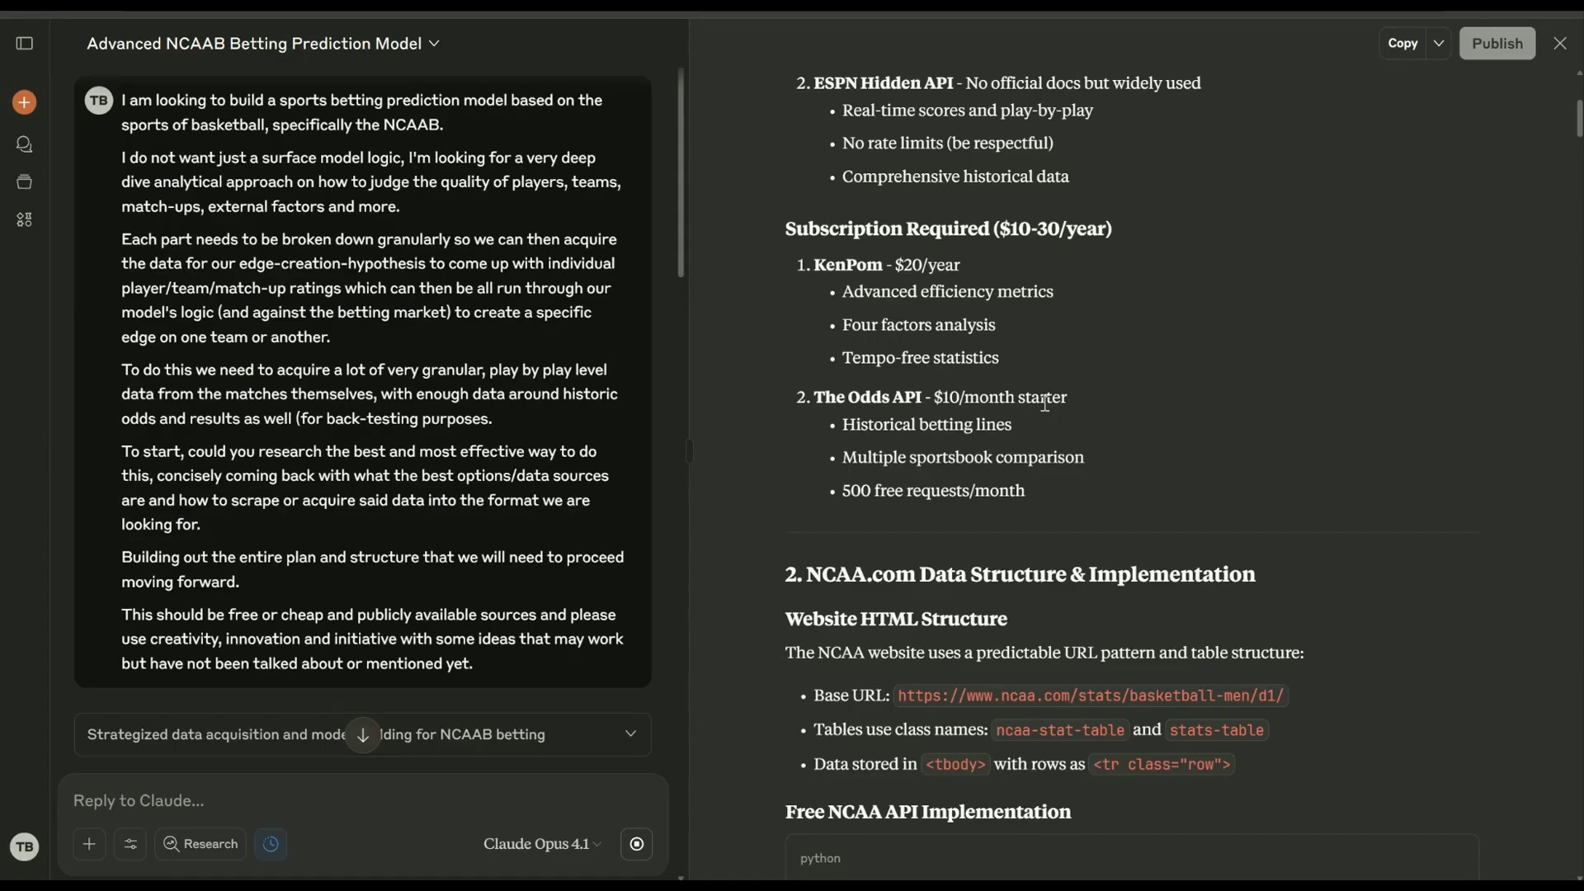
# Step: Scroll the guide to the NCAA website HTML structure with ncaa-stat-table and stats-table classes
pyautogui.scroll(-15, 1045, 402)
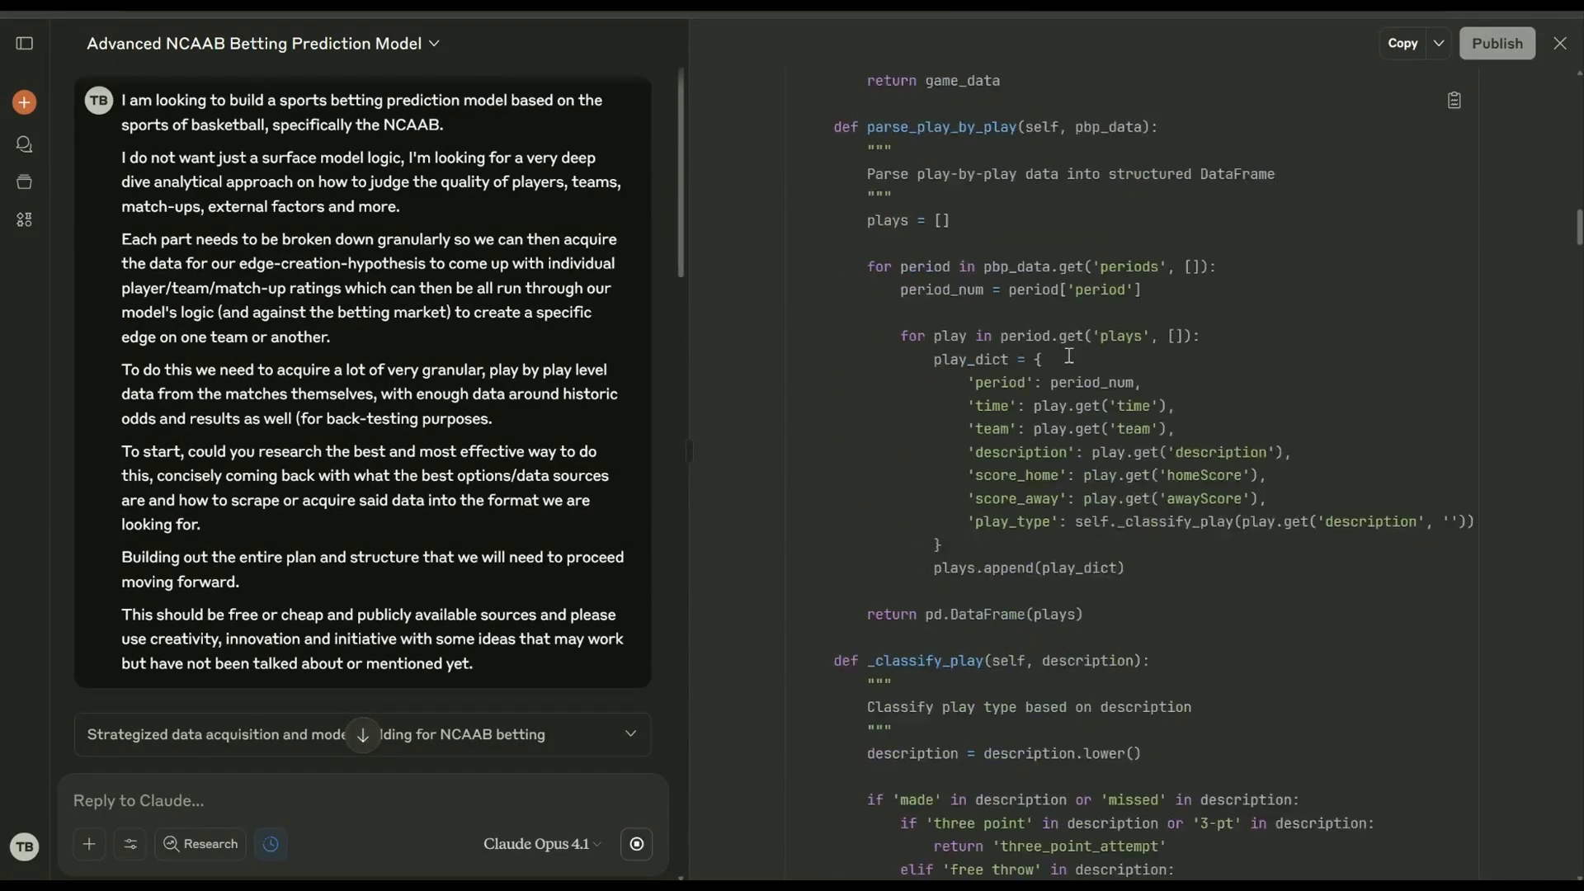
pyautogui.scroll(-15, 1068, 355)
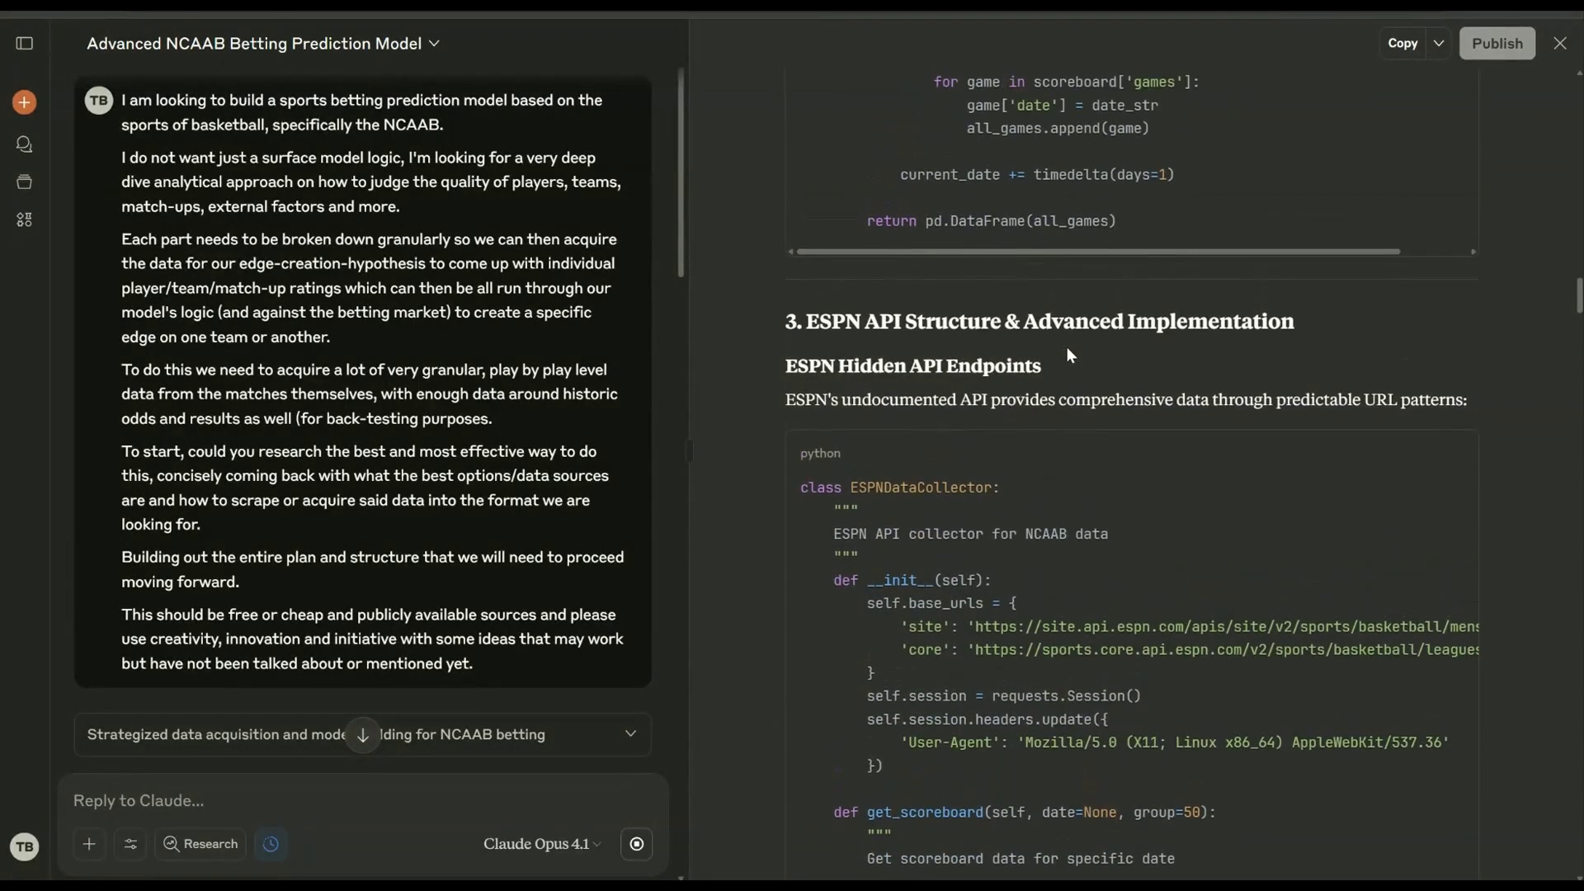
pyautogui.scroll(-10, 1120, 378)
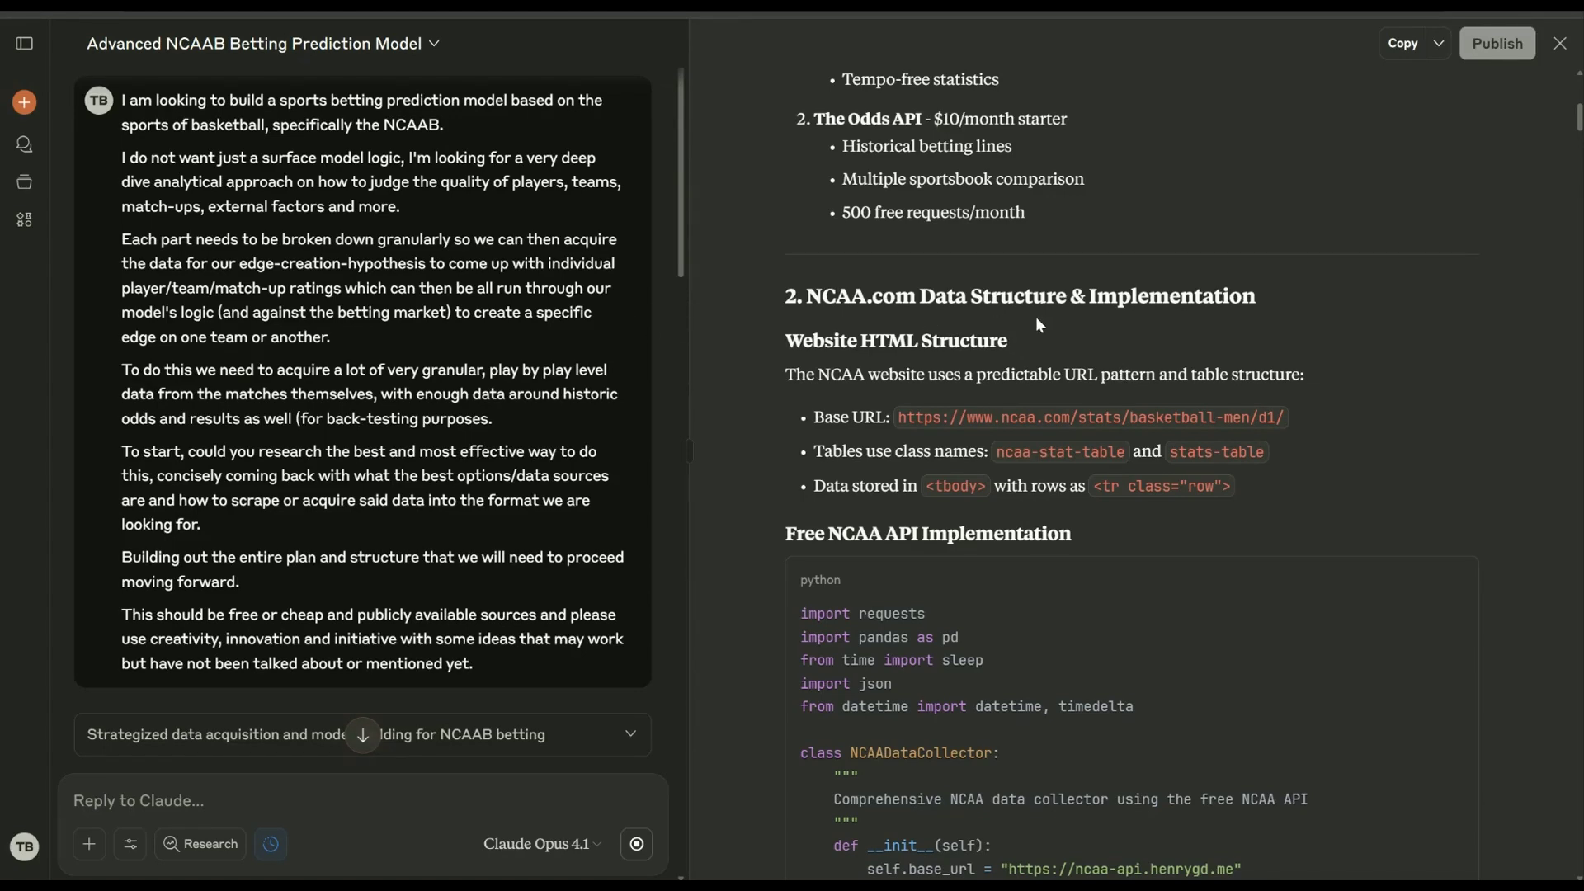
pyautogui.scroll(-15, 1038, 320)
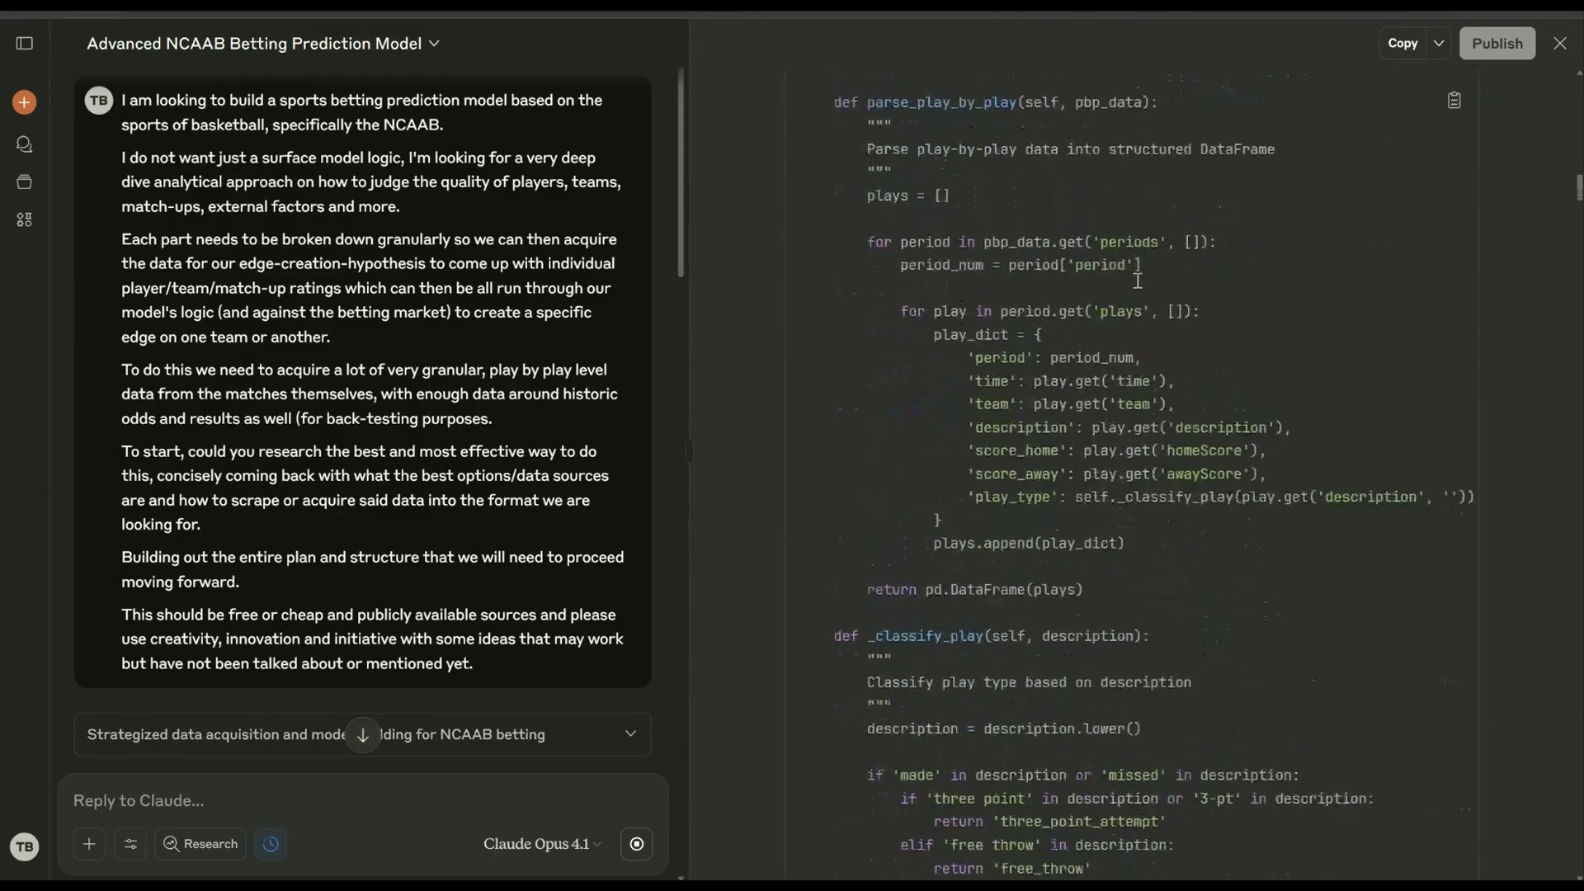
pyautogui.scroll(-20, 1138, 284)
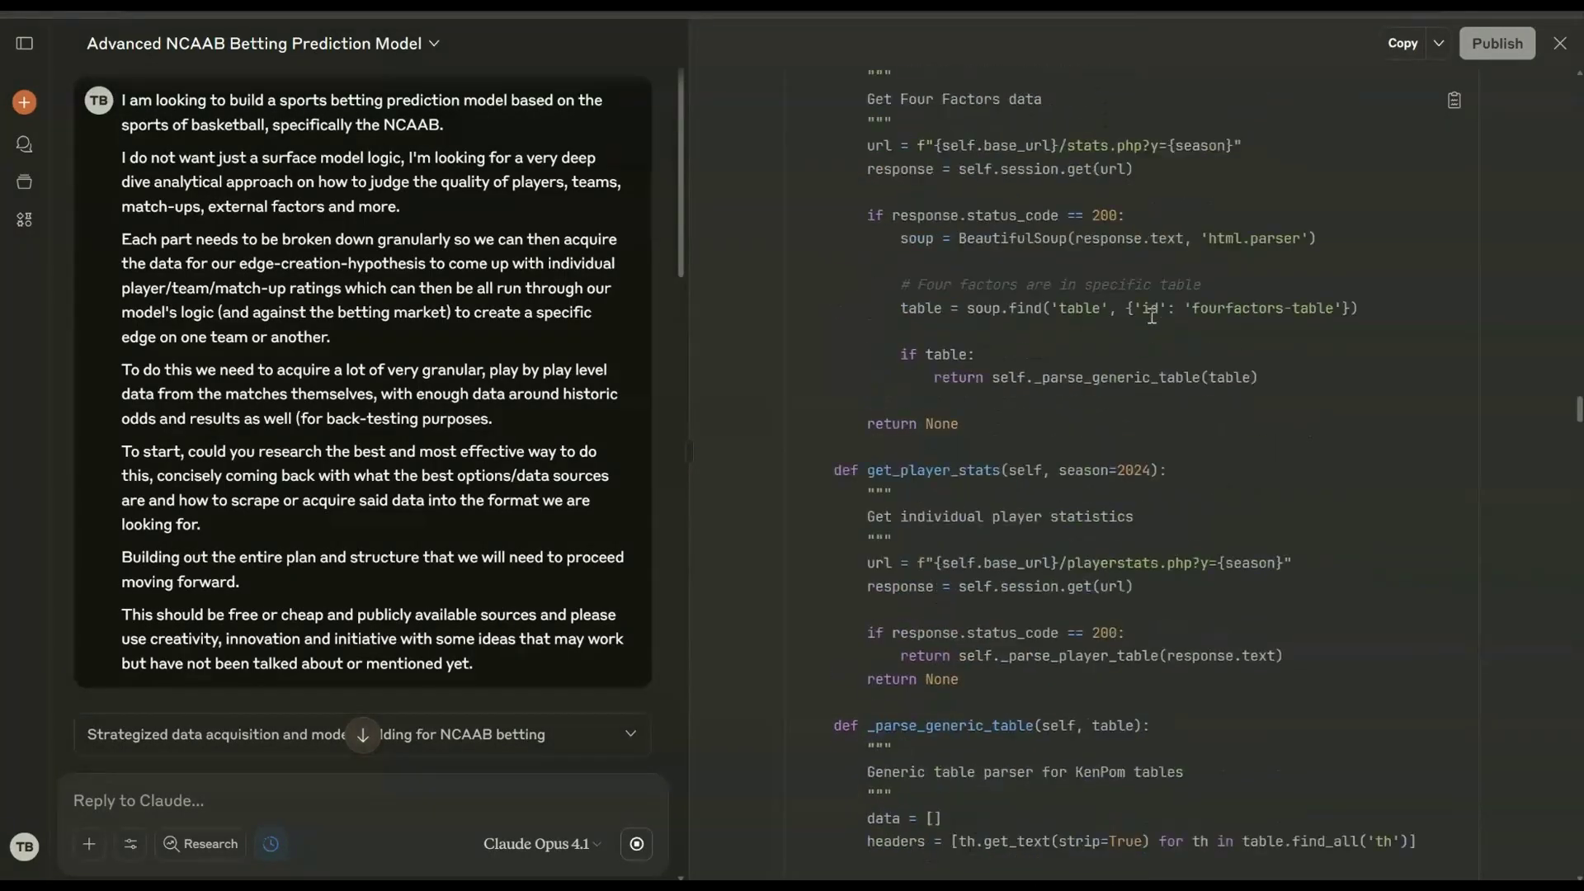
pyautogui.scroll(-10, 1152, 316)
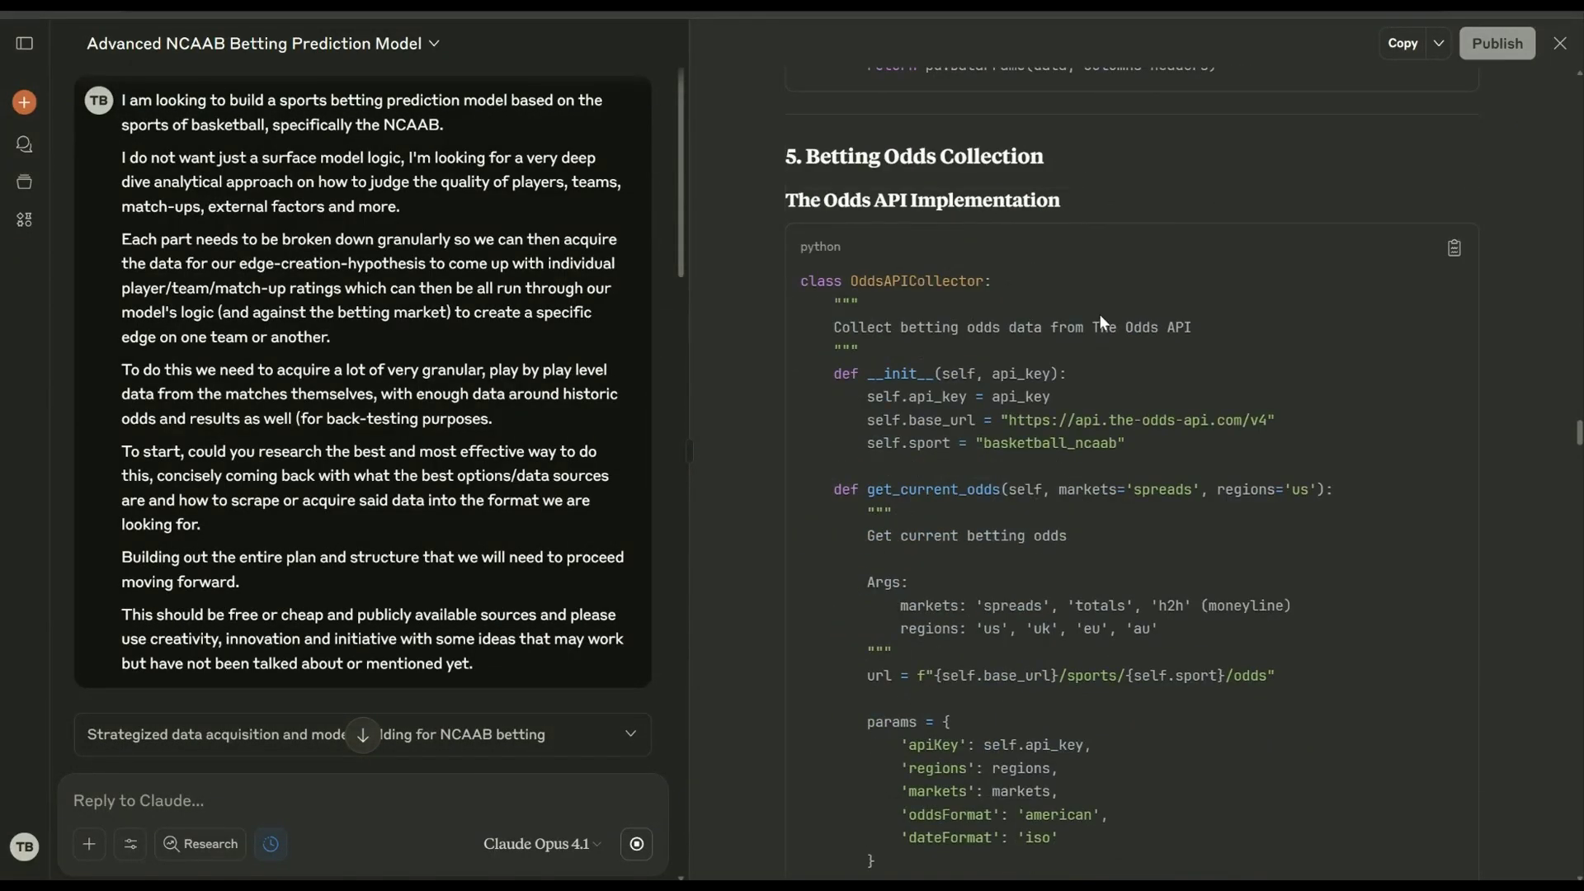
pyautogui.scroll(-15, 1100, 320)
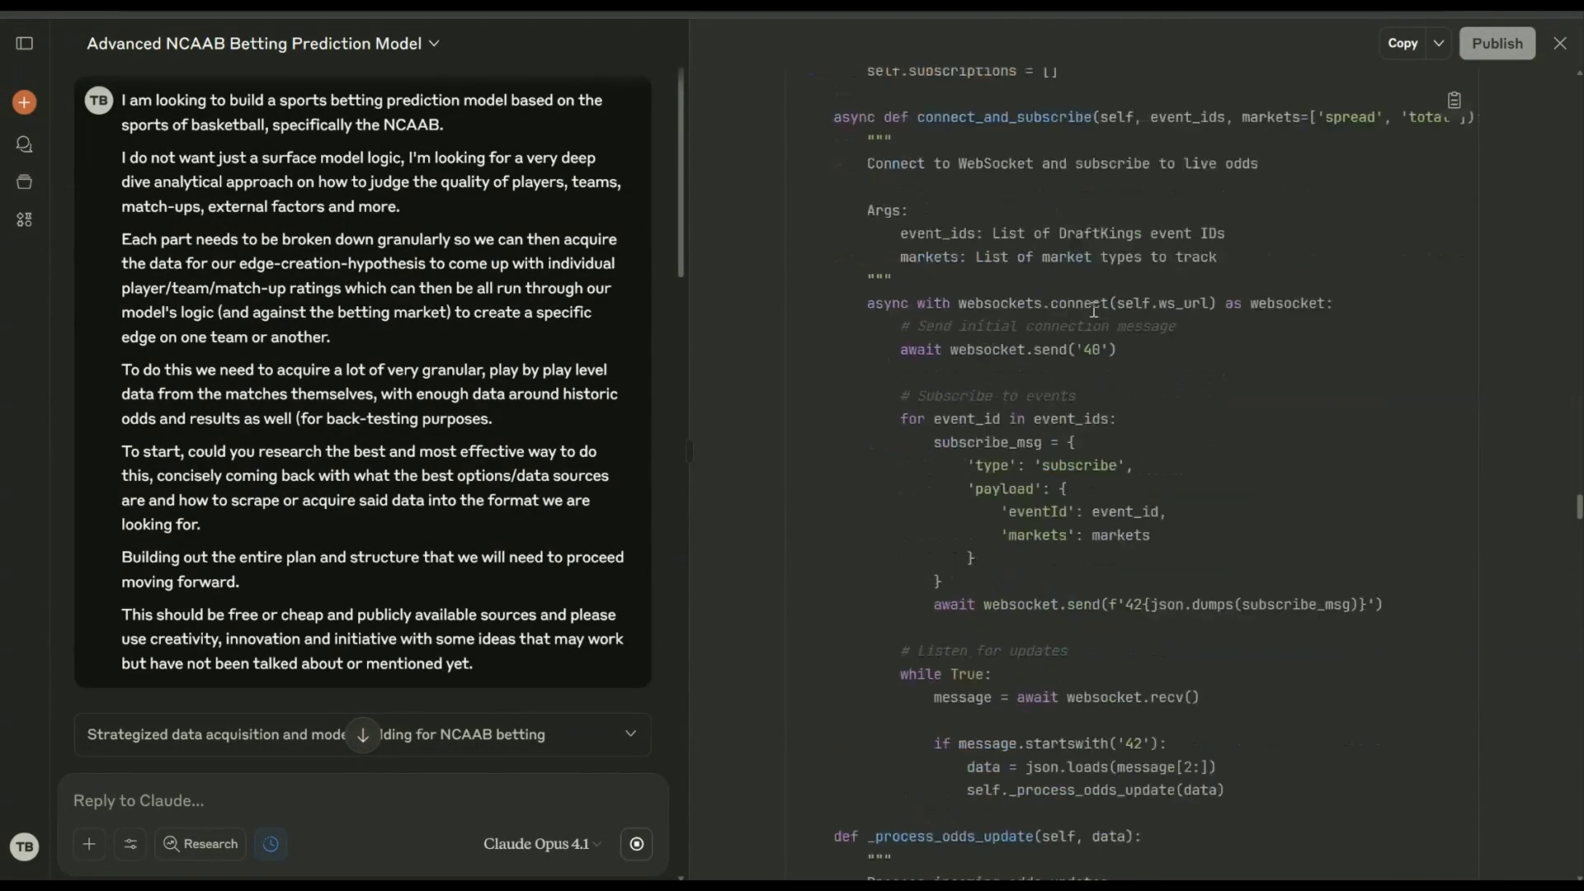
pyautogui.scroll(-20, 1094, 309)
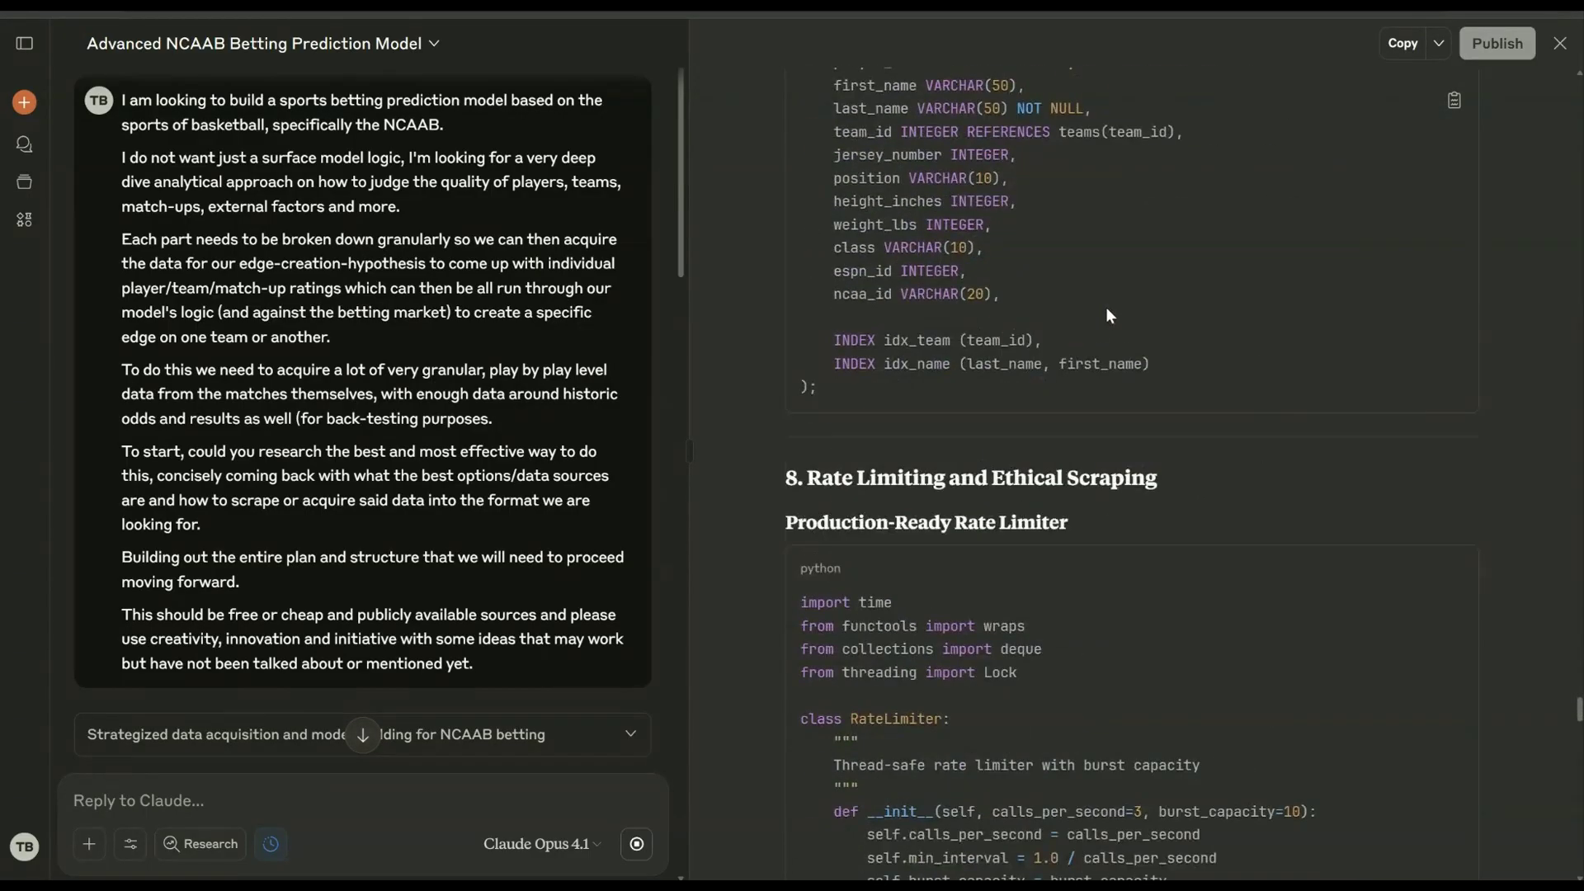
pyautogui.scroll(-10, 1106, 307)
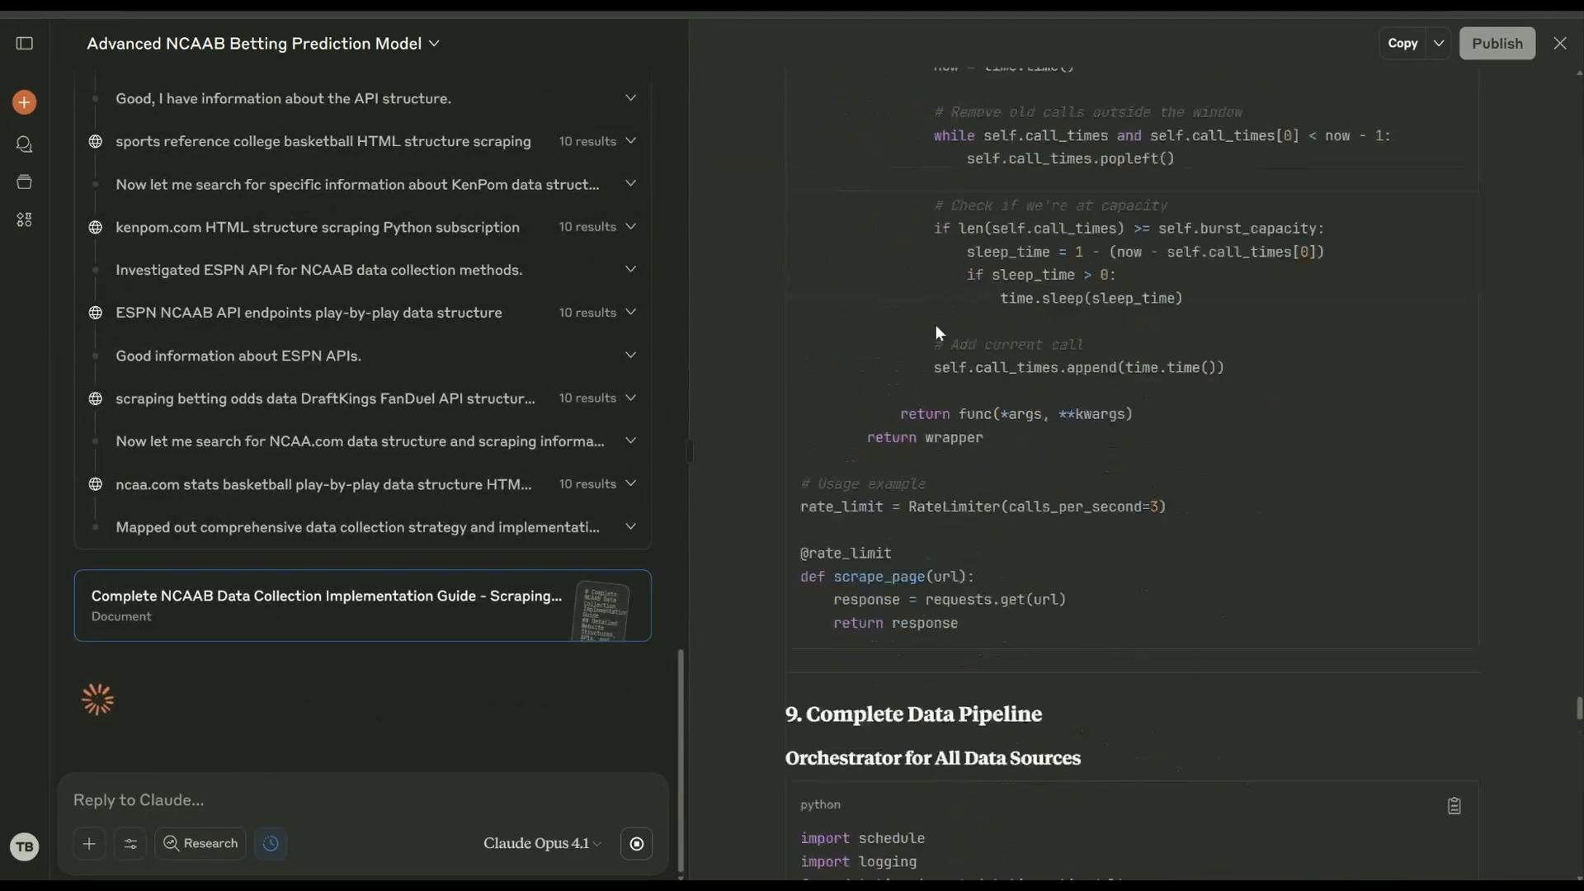
pyautogui.scroll(20, 937, 330)
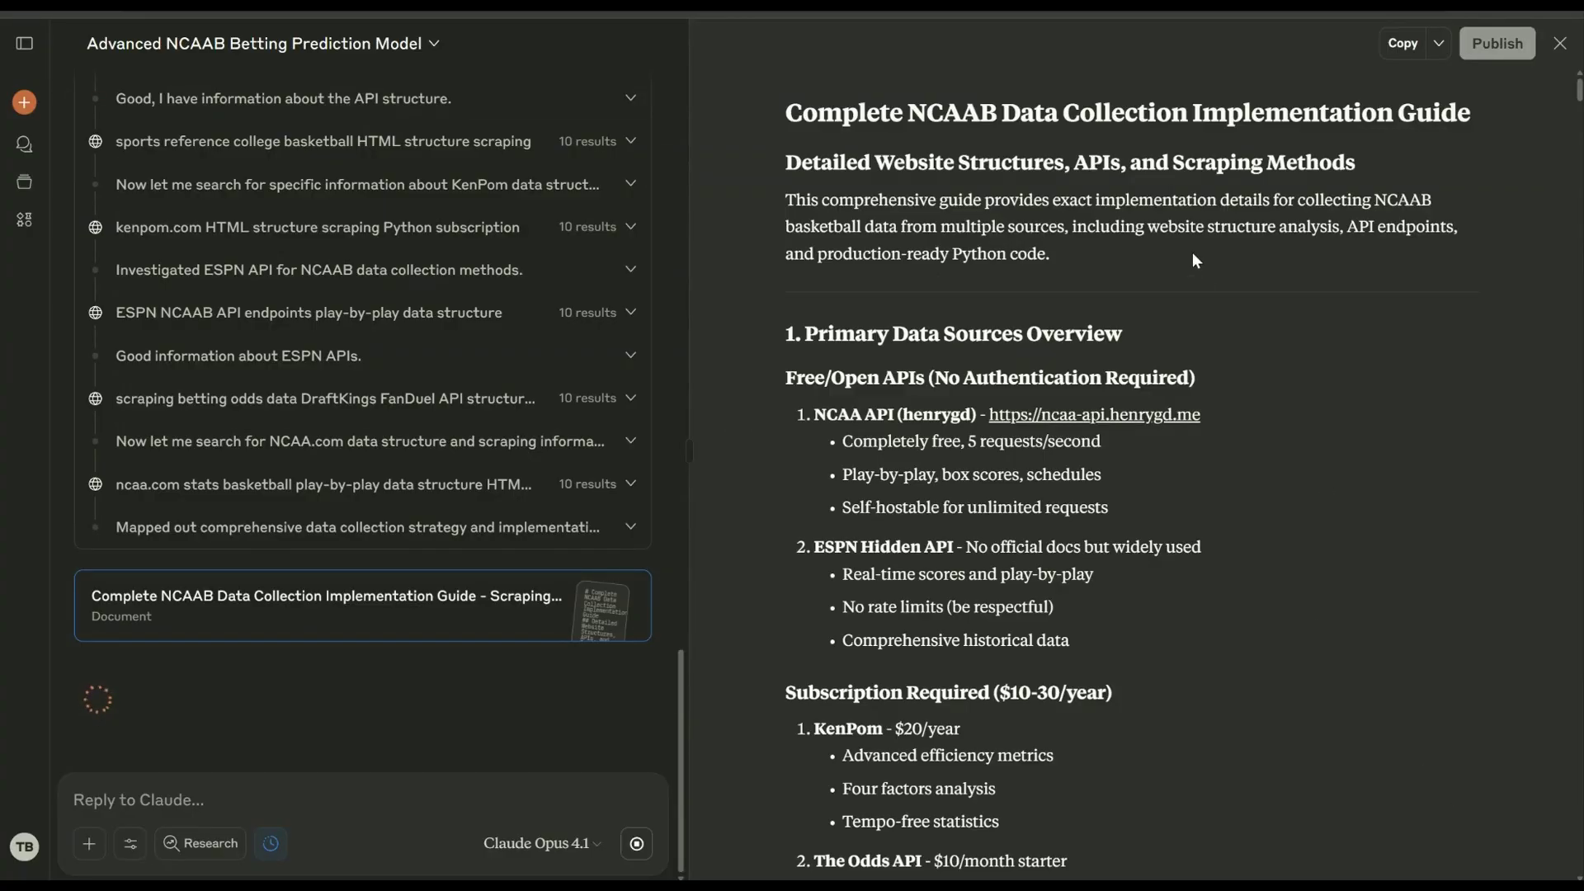
pyautogui.scroll(2, 247, 206)
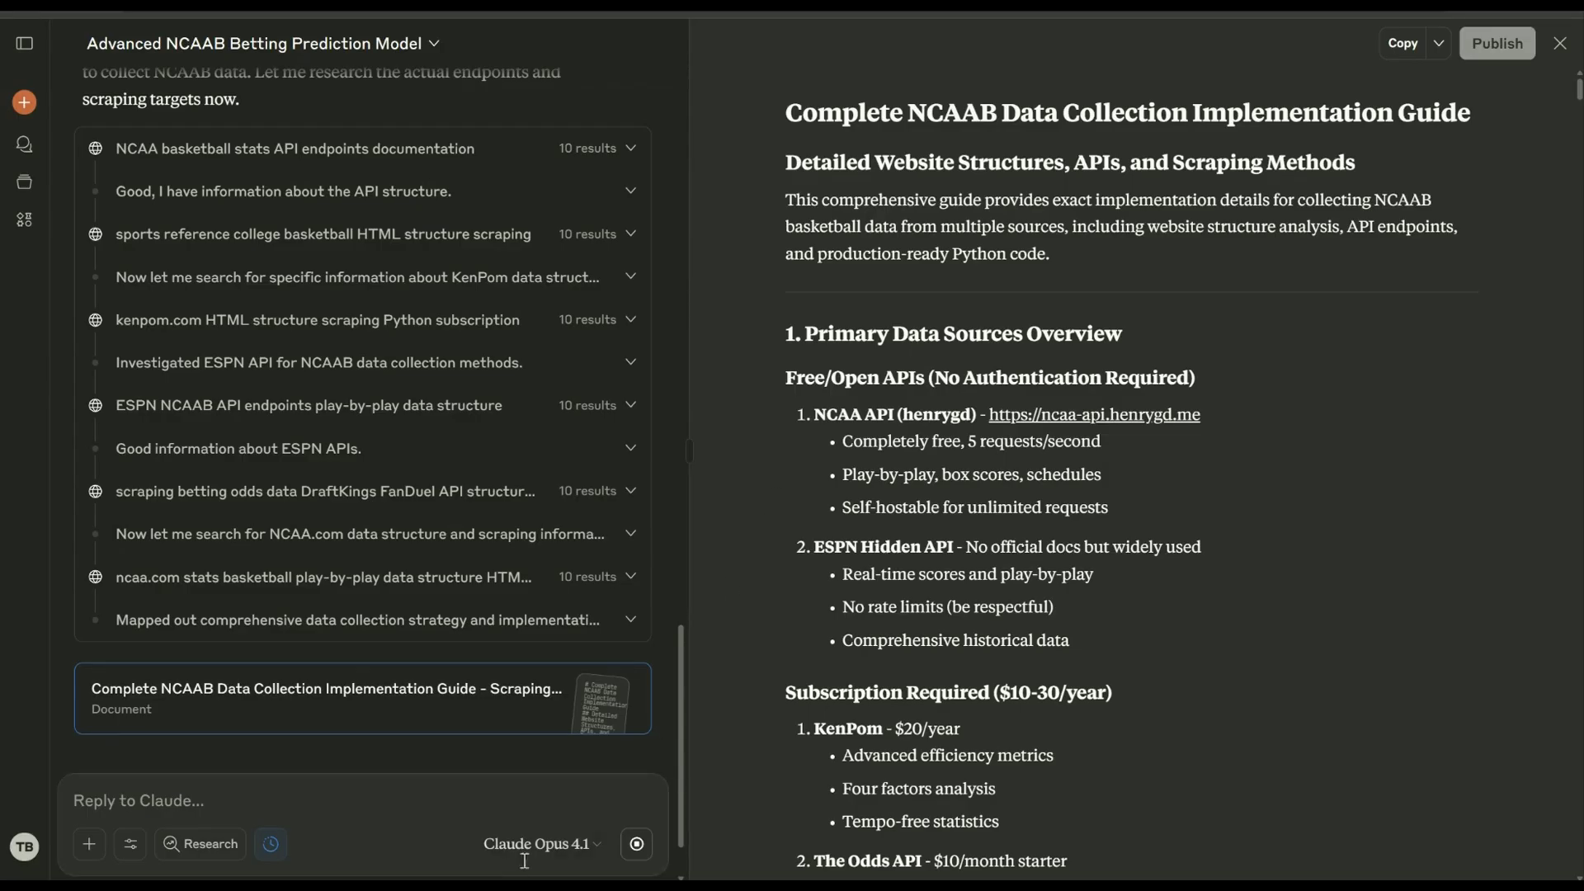
pyautogui.scroll(-10, 1013, 182)
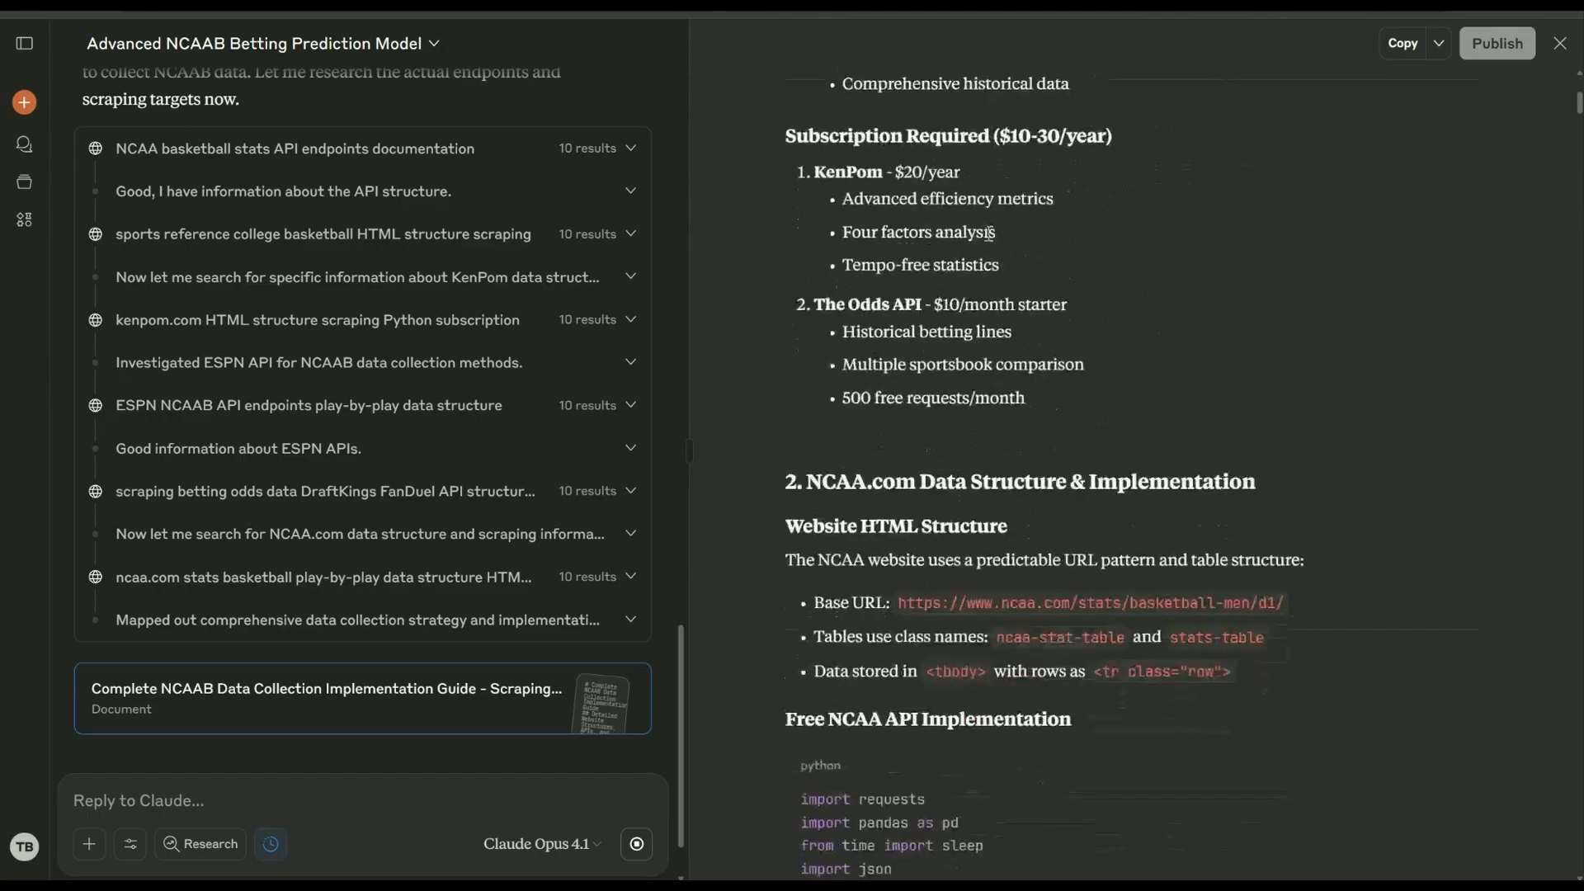
pyautogui.scroll(2, 1040, 345)
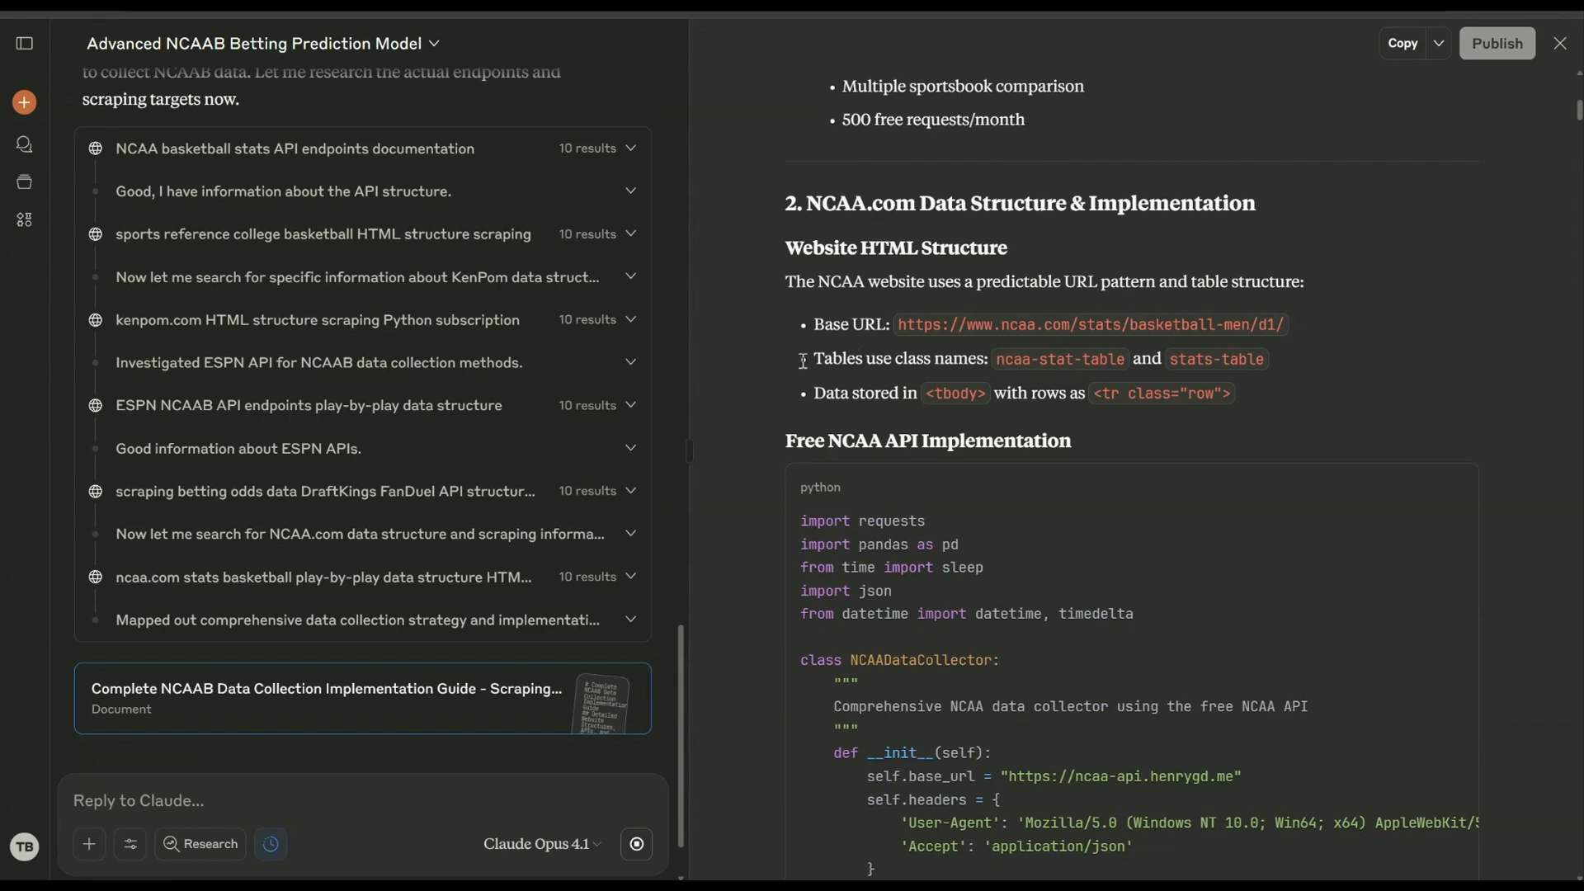